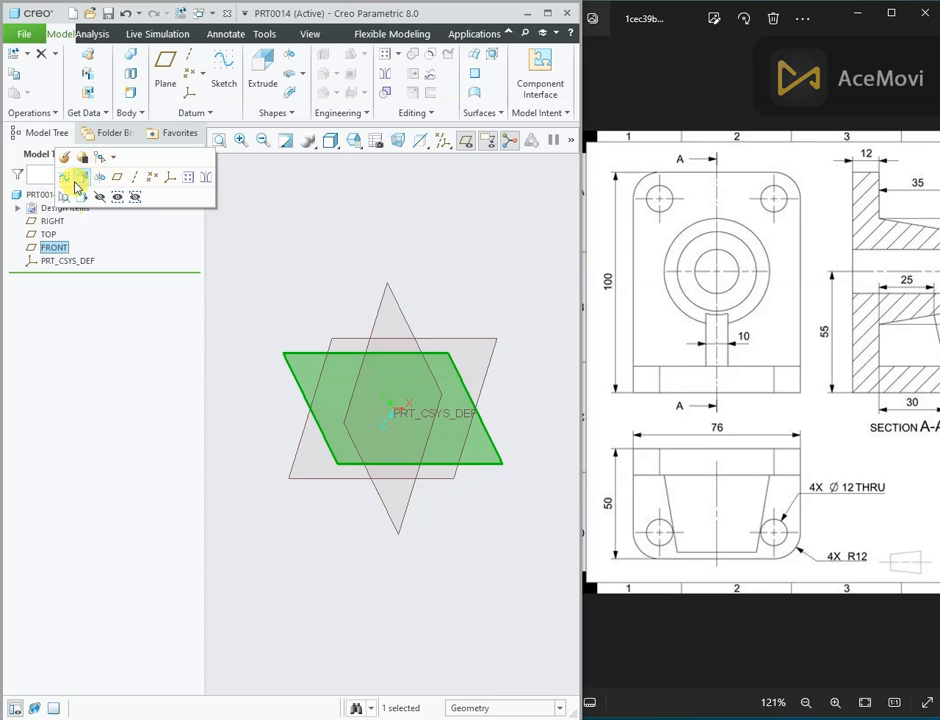
Start an Extrude on the FRONT plane and sketch a square about 436 wide with its lower edge on the horizontal reference.
{"action": "left_click", "coordinate": [80, 177]}
{"action": "left_click", "coordinate": [428, 142]}
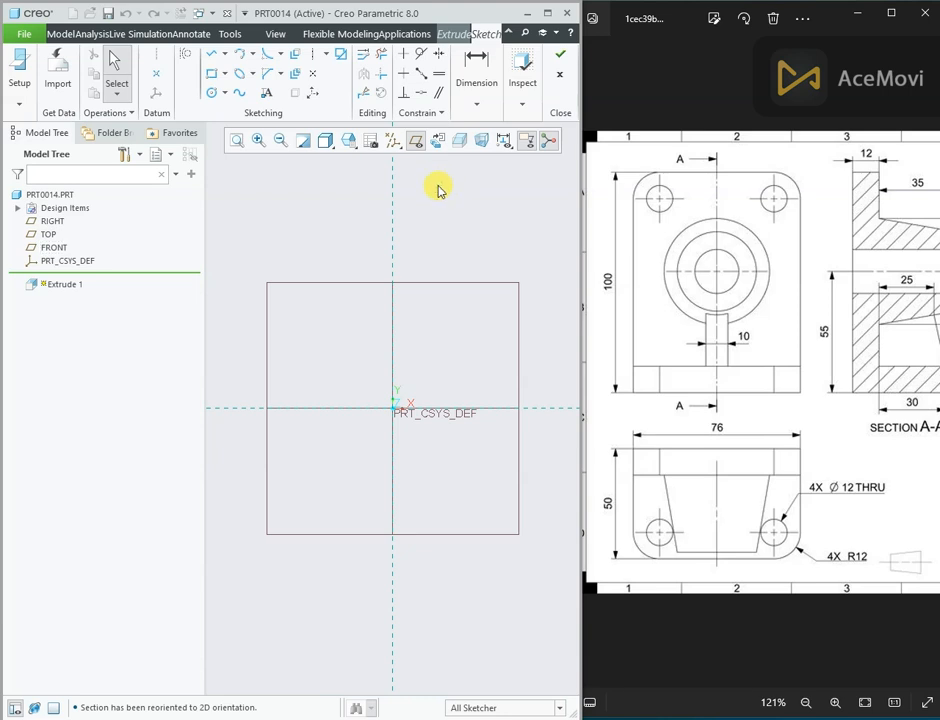
{"action": "right_click", "coordinate": [437, 190]}
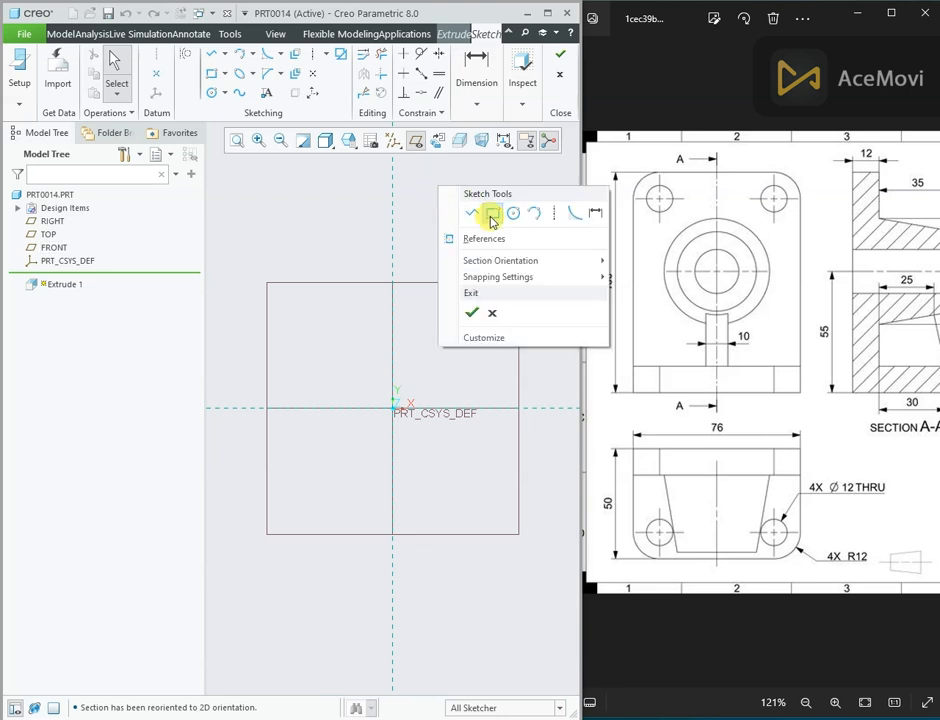
{"action": "left_click", "coordinate": [491, 217]}
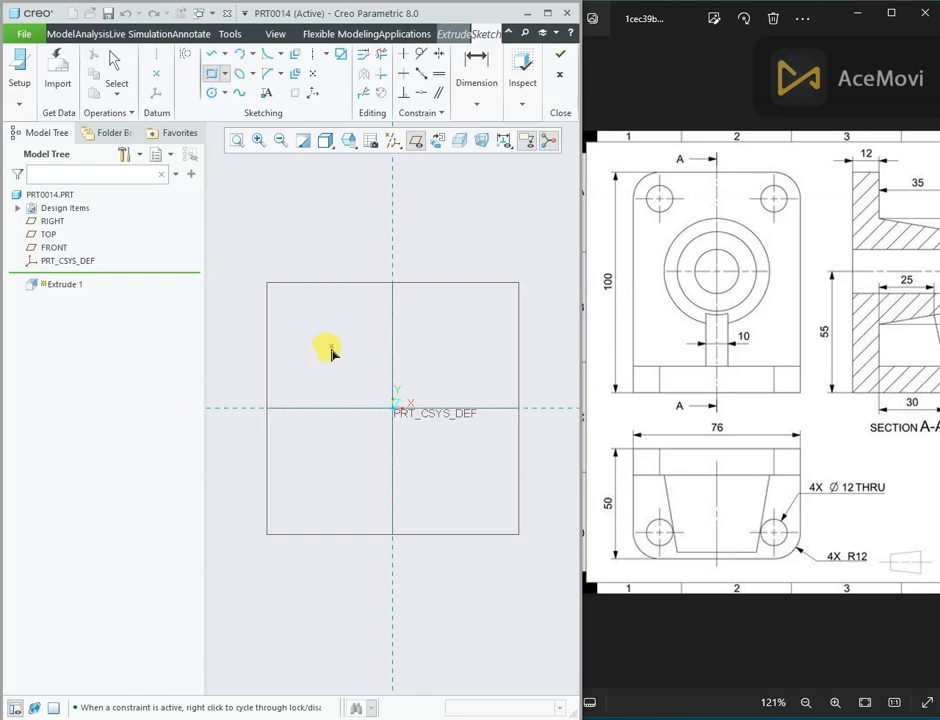
{"action": "left_click", "coordinate": [289, 408]}
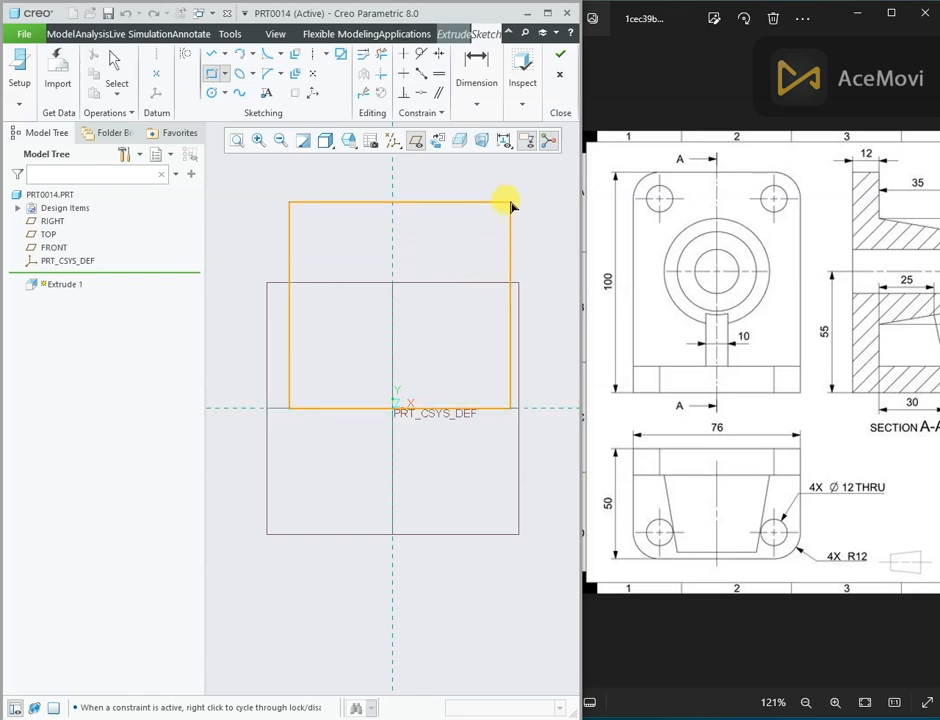
{"action": "left_click", "coordinate": [505, 195]}
{"action": "middle_click", "coordinate": [437, 245]}
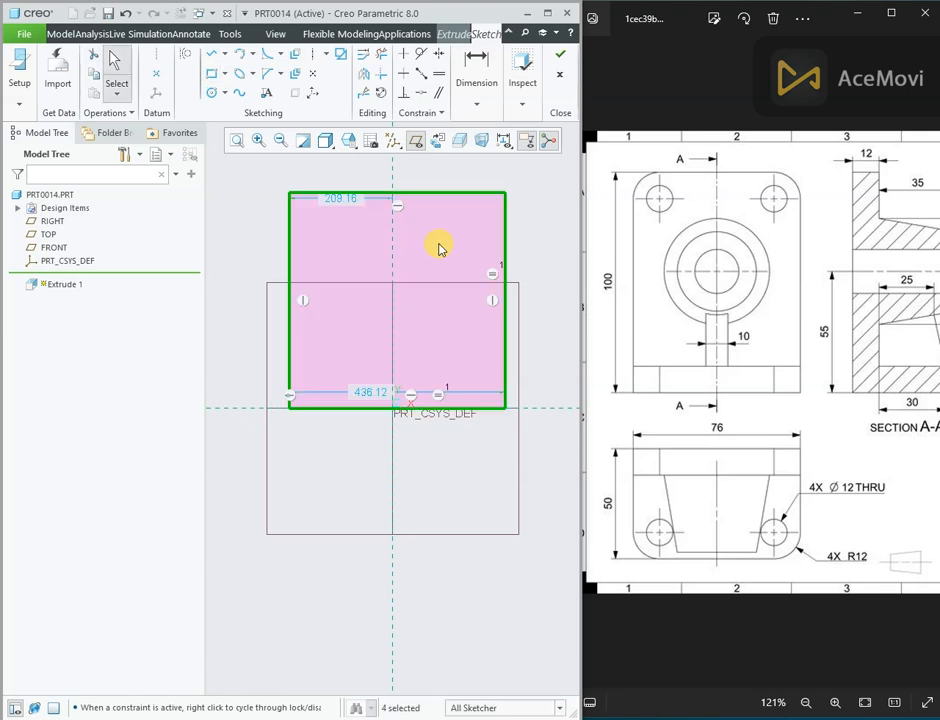
Dimension the rectangle's top edge and set the width to 76.
{"action": "right_click", "coordinate": [425, 175]}
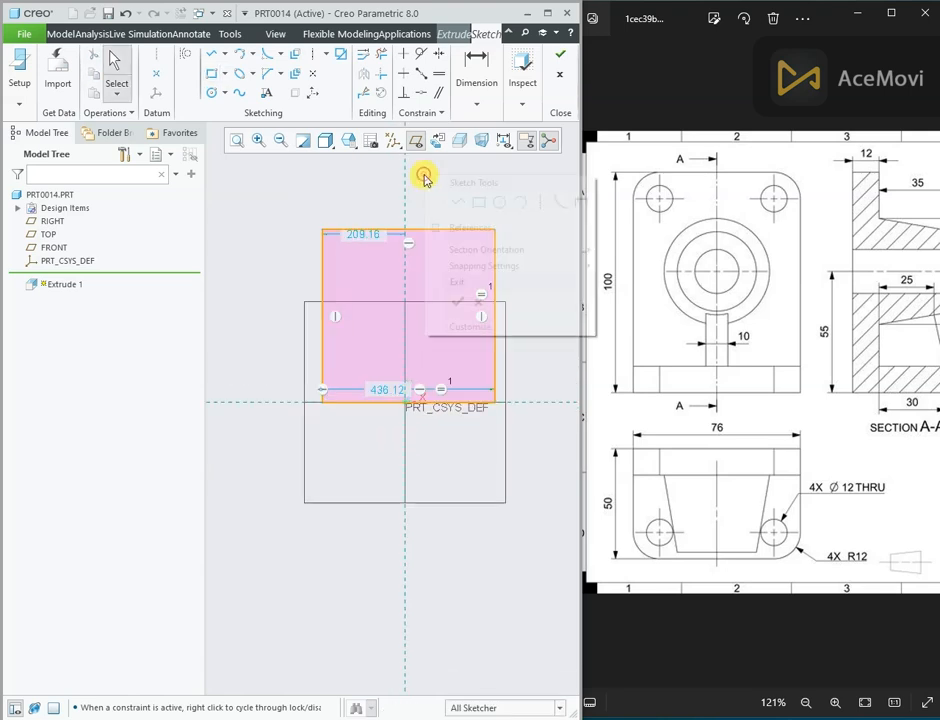
{"action": "left_click", "coordinate": [576, 205]}
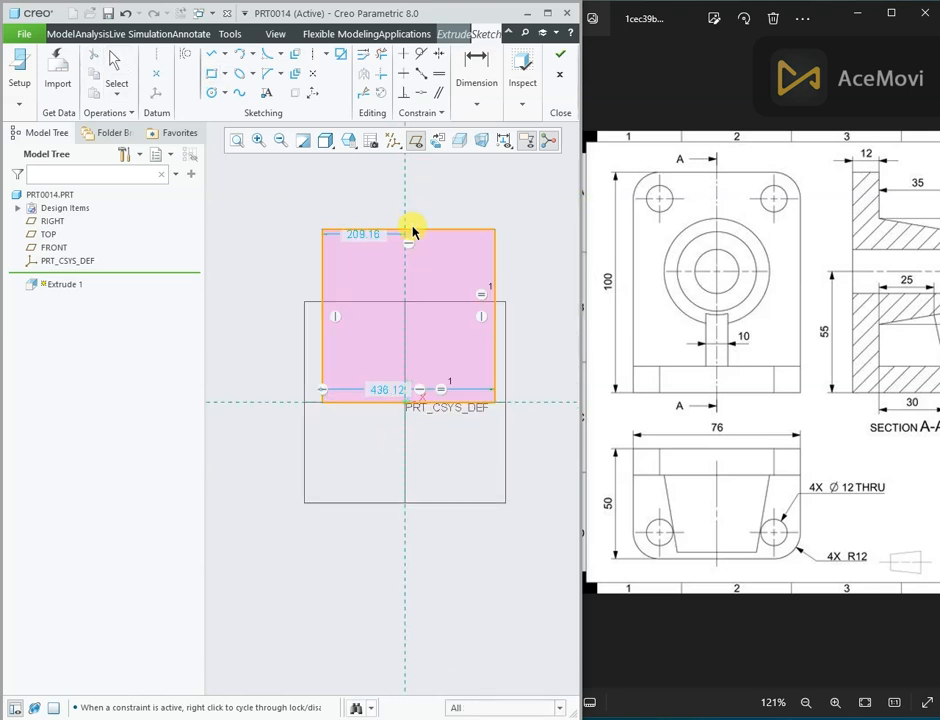
{"action": "left_click", "coordinate": [414, 231]}
{"action": "middle_click", "coordinate": [419, 203]}
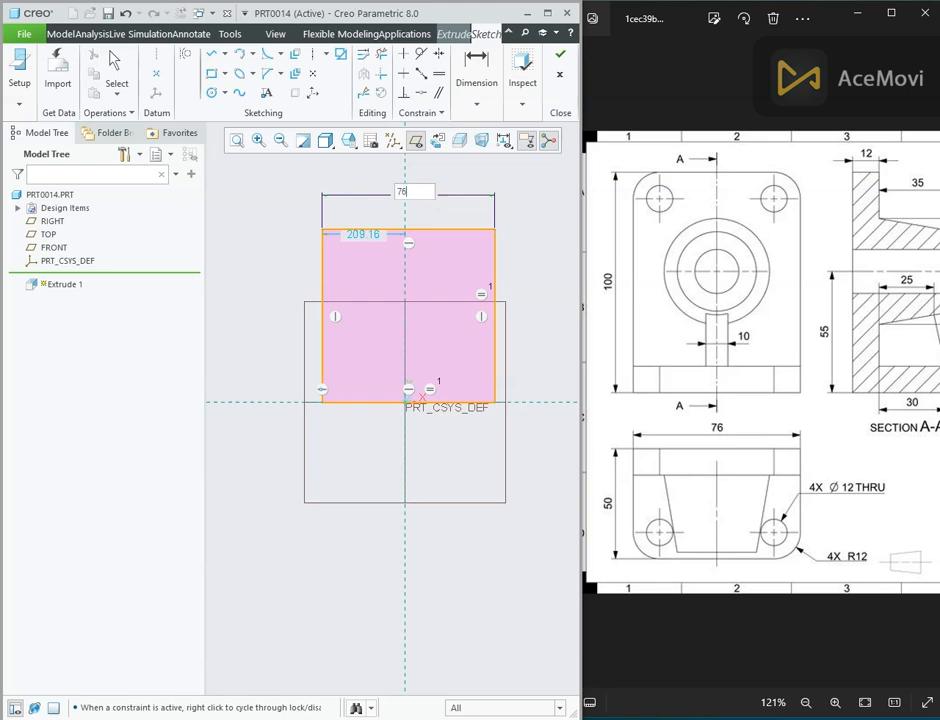
{"action": "type", "text": "76.0"}
{"action": "key", "text": "Return"}
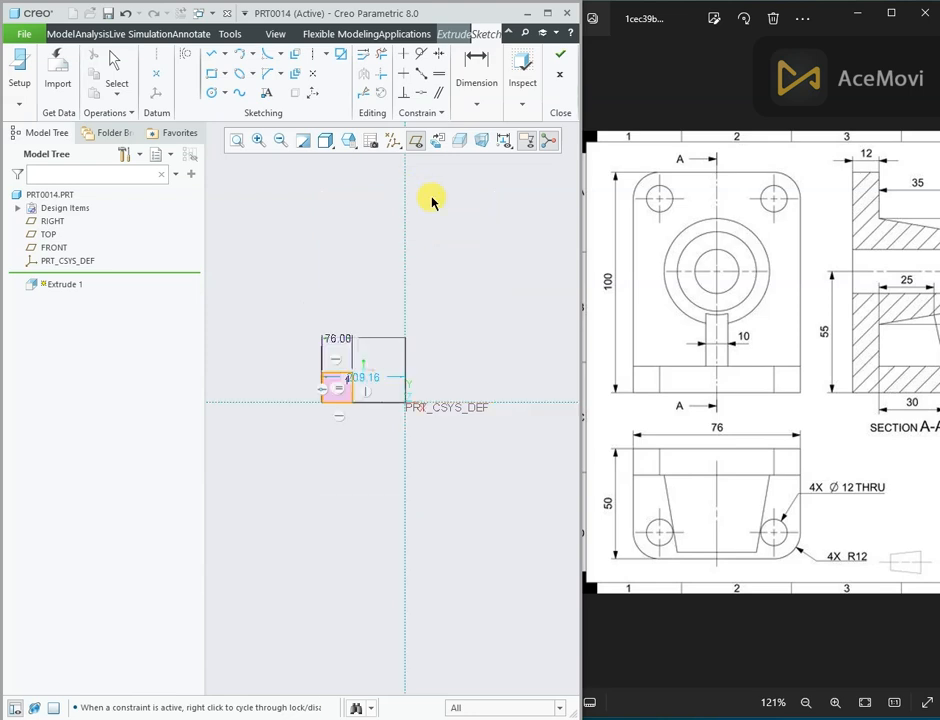
{"action": "scroll", "coordinate": [330, 389], "scroll_direction": "up", "scroll_amount": 3}
{"action": "scroll", "coordinate": [340, 389], "scroll_direction": "down", "scroll_amount": 1}
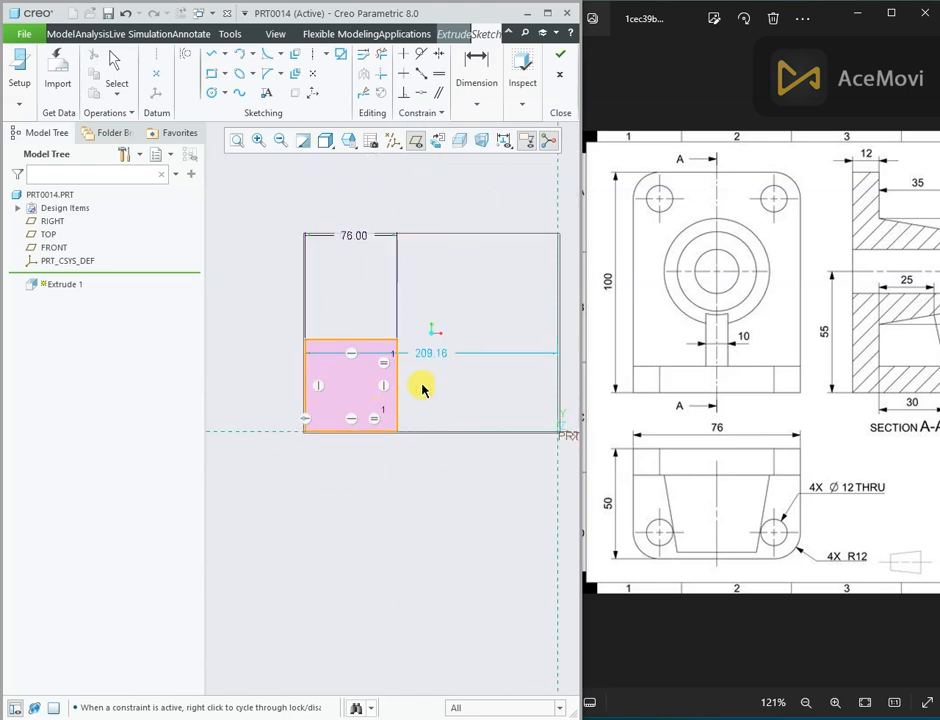
Make the rectangle's upper corners symmetric about the vertical reference and place the width dimension closer to the top edge.
{"action": "left_click", "coordinate": [438, 53]}
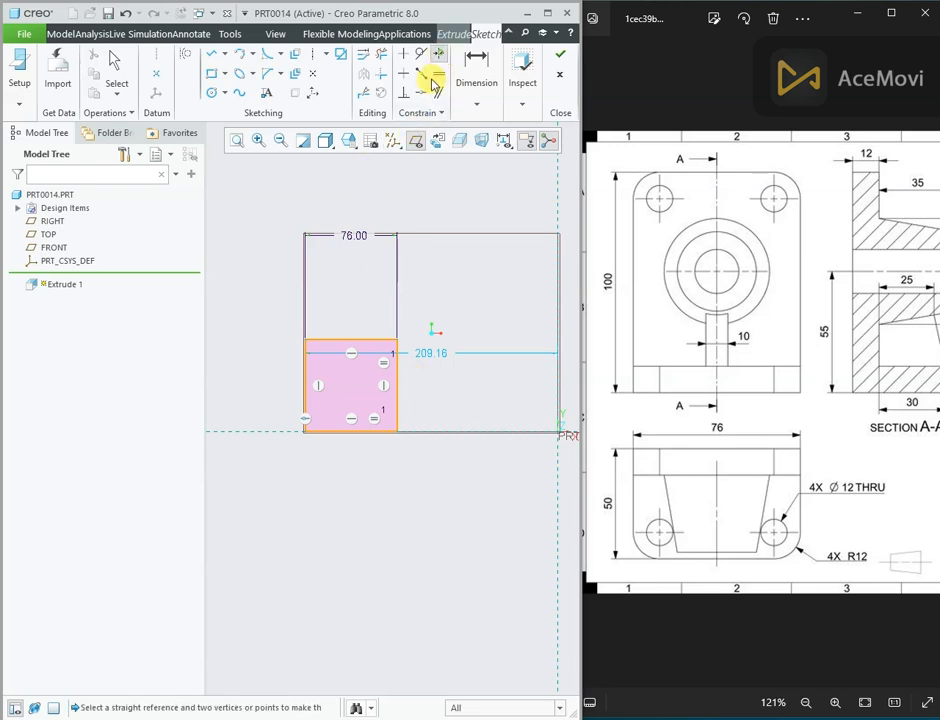
{"action": "left_click", "coordinate": [305, 345]}
{"action": "scroll", "coordinate": [315, 352], "scroll_direction": "down", "scroll_amount": 1}
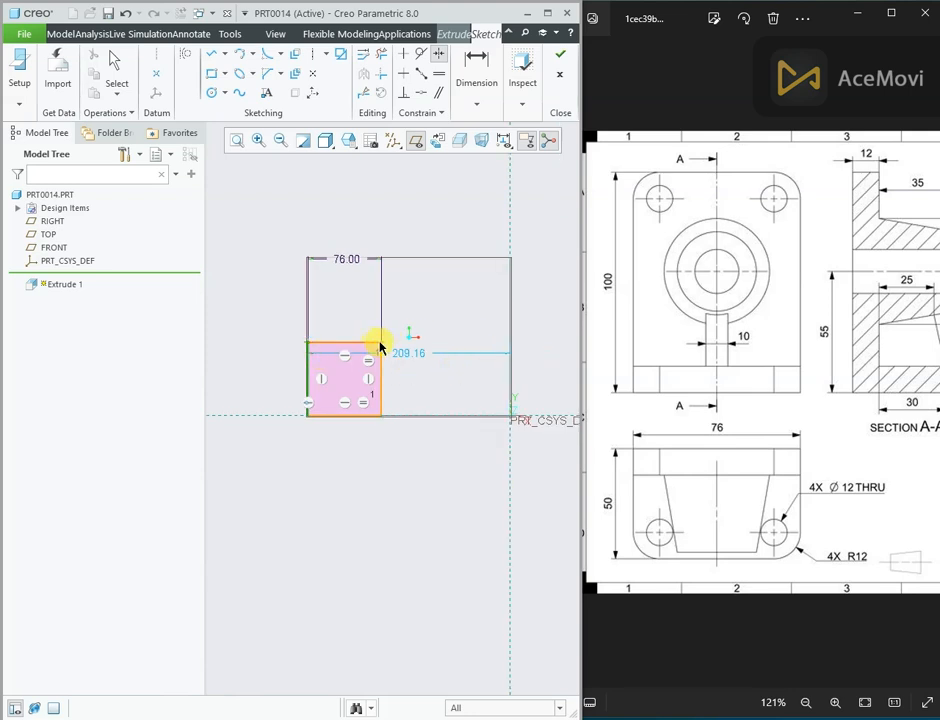
{"action": "left_click", "coordinate": [509, 334]}
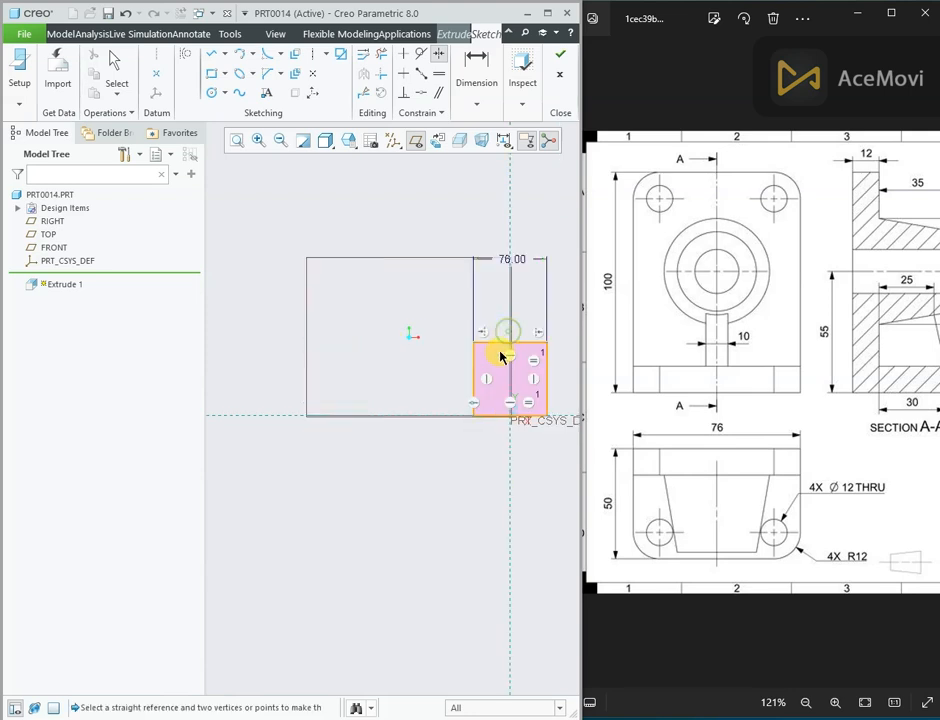
{"action": "scroll", "coordinate": [507, 360], "scroll_direction": "up", "scroll_amount": 3}
{"action": "scroll", "coordinate": [278, 360], "scroll_direction": "down", "scroll_amount": 2}
{"action": "middle_click", "coordinate": [388, 263]}
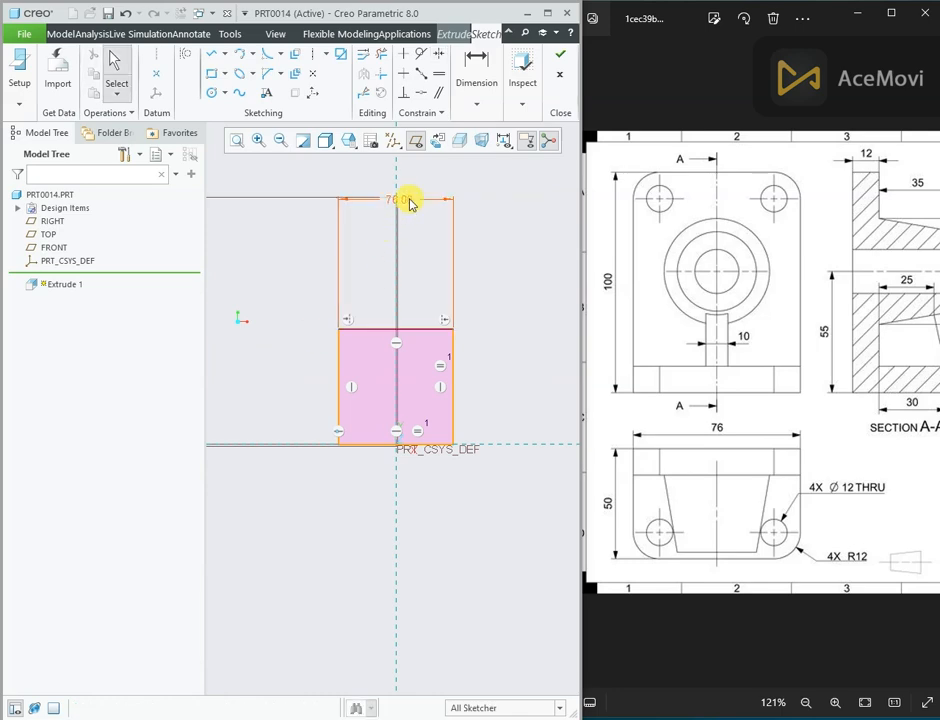
{"action": "left_click_drag", "start_coordinate": [411, 201], "coordinate": [418, 305]}
{"action": "scroll", "coordinate": [402, 389], "scroll_direction": "up", "scroll_amount": 2}
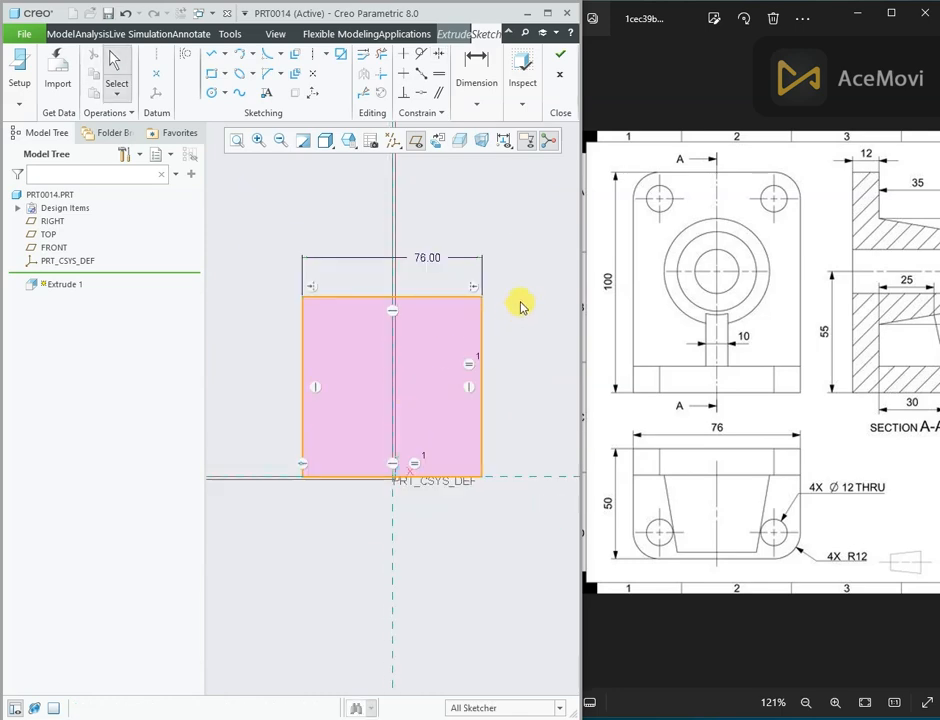
Remove the equal-length constraint from the rectangle's sides and set its height to 88, with the dimension placed outside the profile.
{"action": "left_click", "coordinate": [473, 368]}
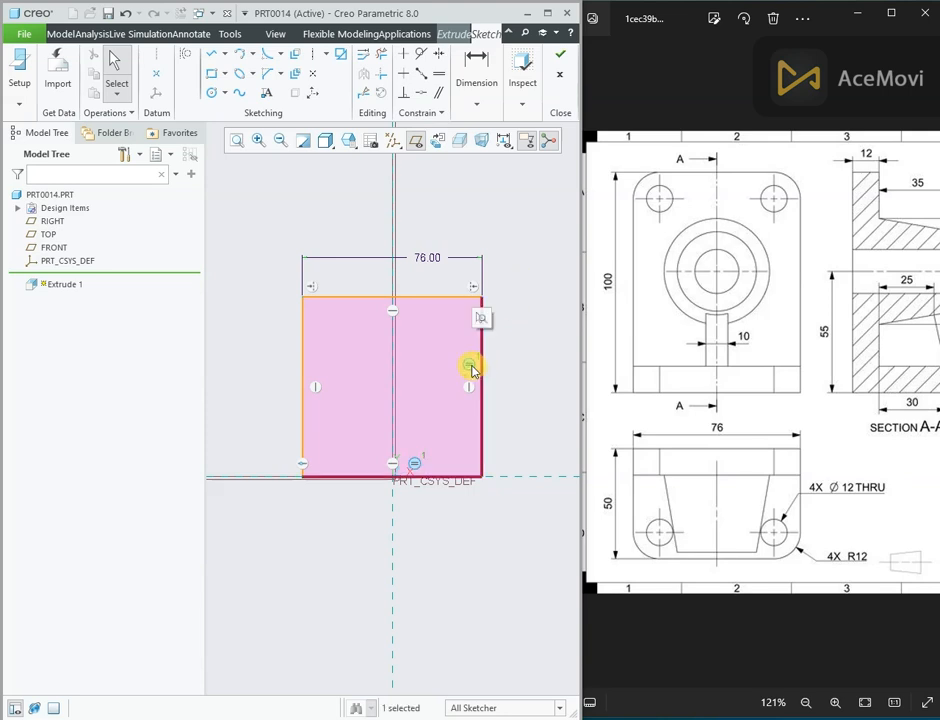
{"action": "key", "text": "Delete"}
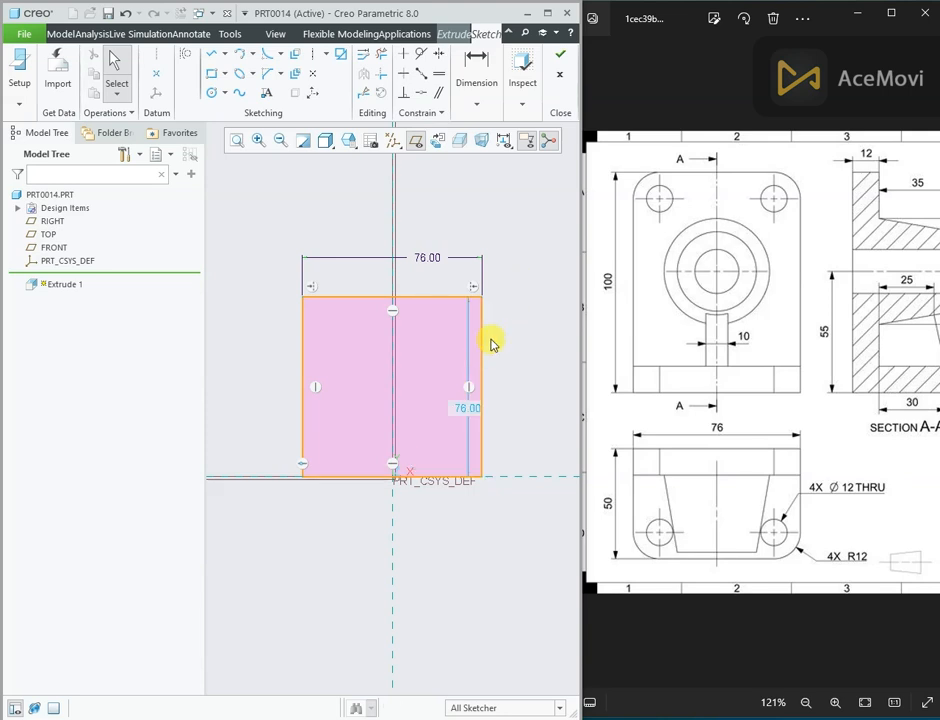
{"action": "left_click_drag", "start_coordinate": [468, 410], "coordinate": [502, 405]}
{"action": "scroll", "coordinate": [760, 350], "scroll_direction": "down", "scroll_amount": 3}
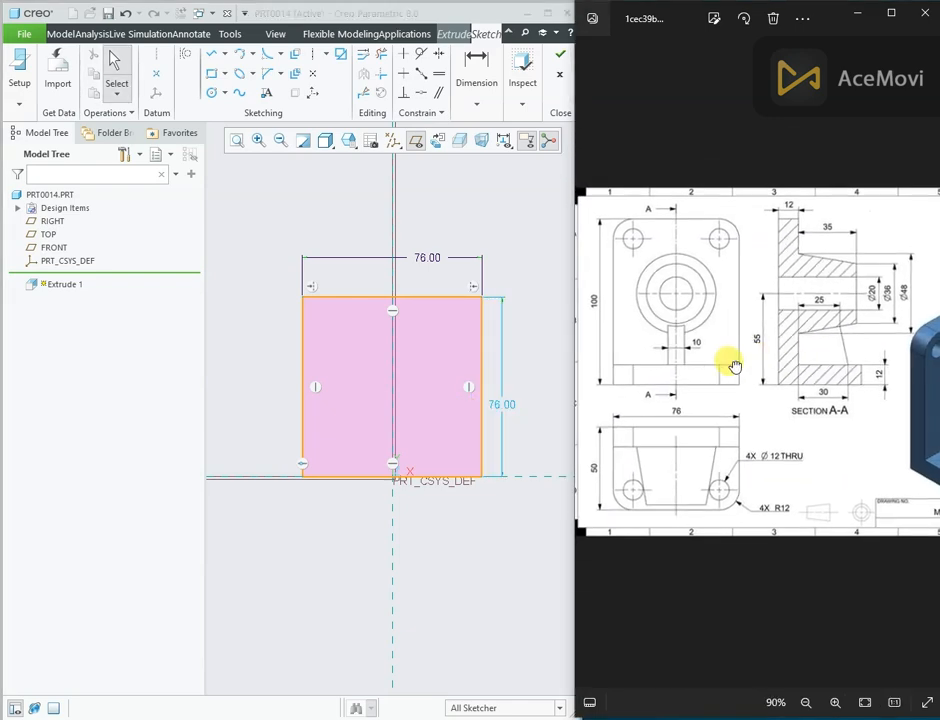
{"action": "double_click", "coordinate": [503, 404]}
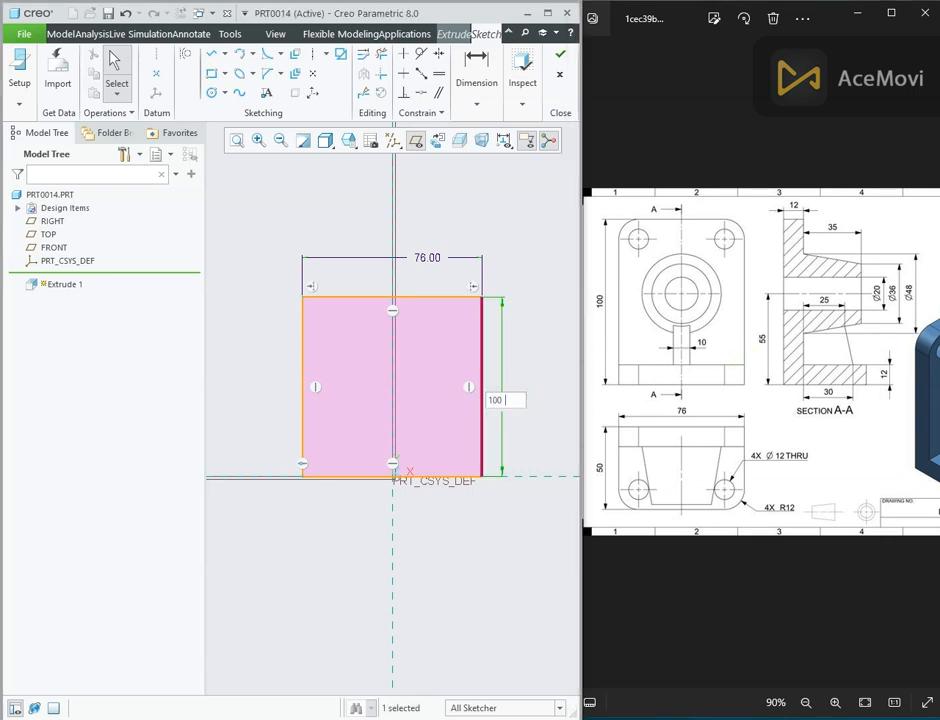
{"action": "key", "text": "Return"}
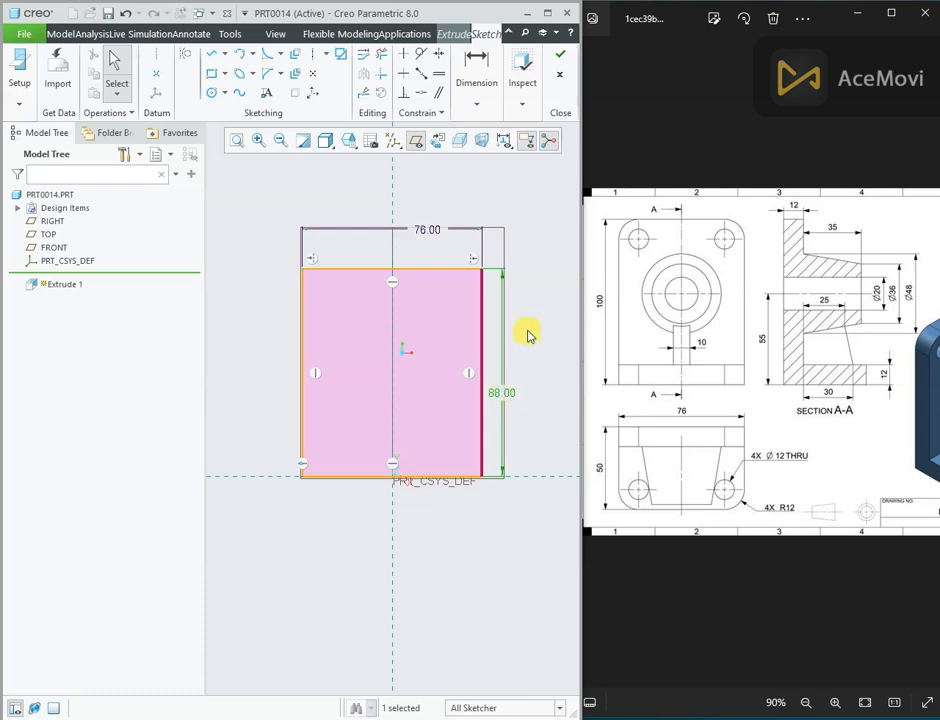
{"action": "left_click", "coordinate": [529, 336]}
{"action": "scroll", "coordinate": [466, 354], "scroll_direction": "up", "scroll_amount": 2}
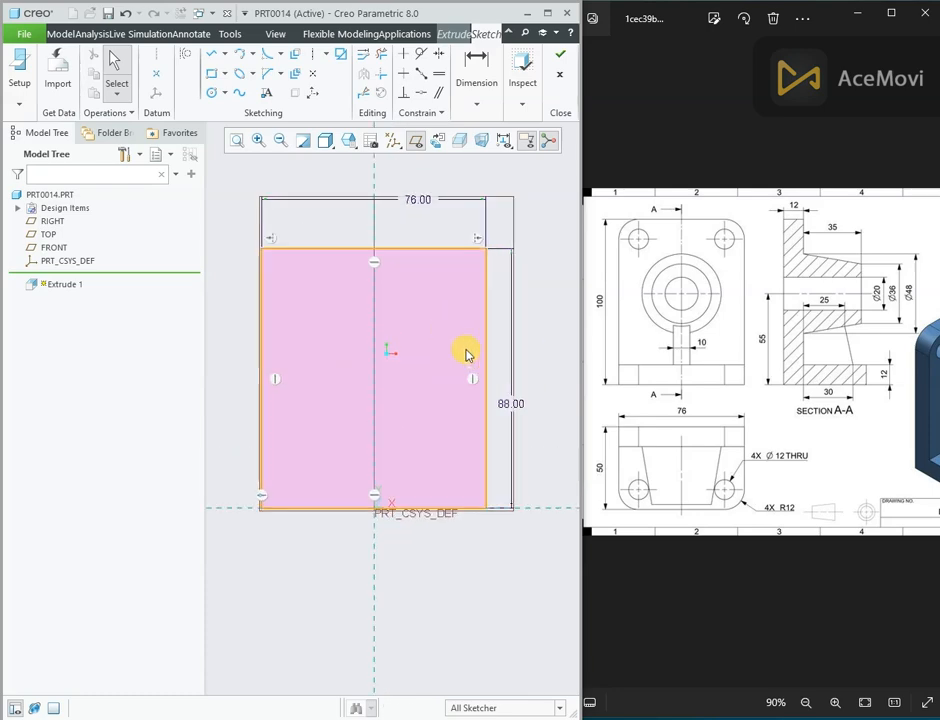
Sketch a circle centred on the vertical reference inside the rectangle and set its diameter to 20.
{"action": "left_click", "coordinate": [692, 346]}
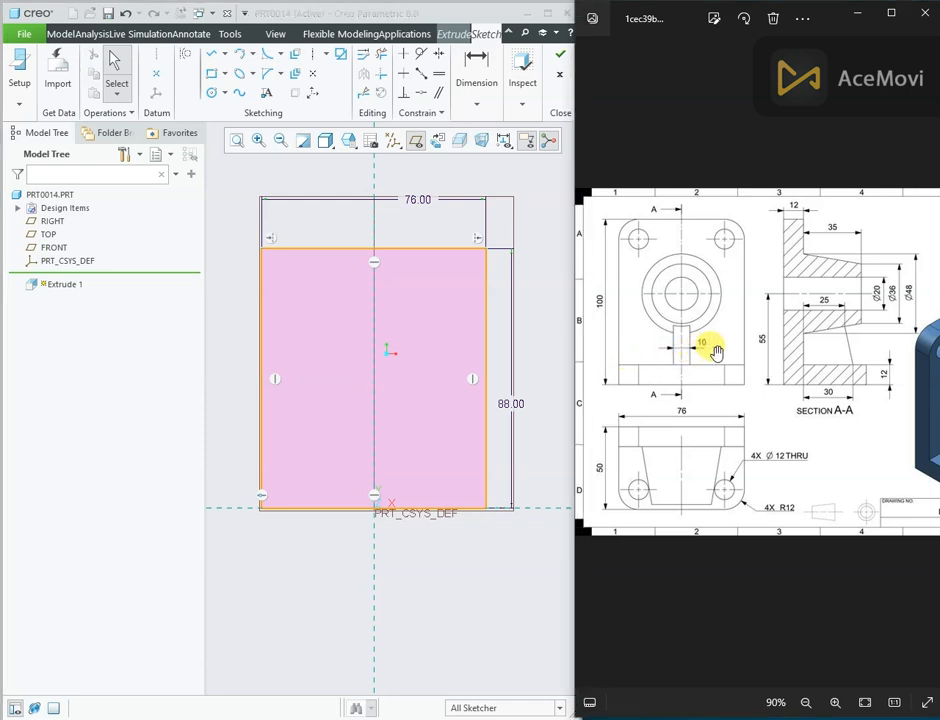
{"action": "mouse_move", "coordinate": [798, 348]}
{"action": "left_mouse_down"}
{"action": "mouse_move", "coordinate": [755, 350]}
{"action": "mouse_move", "coordinate": [782, 348]}
{"action": "left_mouse_up"}
{"action": "right_click", "coordinate": [430, 185]}
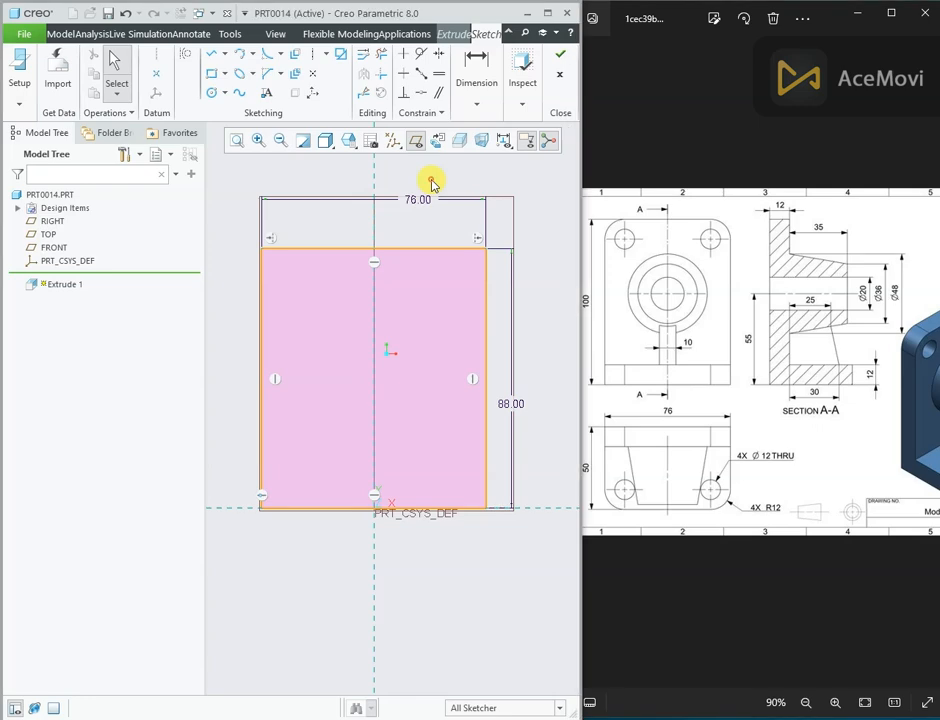
{"action": "left_click", "coordinate": [505, 209]}
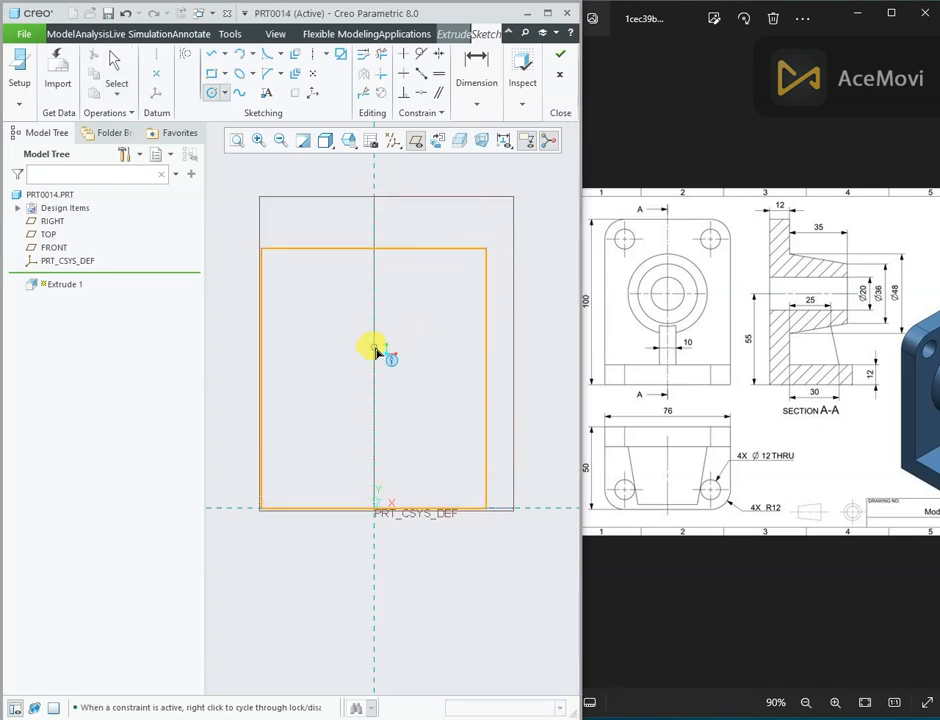
{"action": "left_click", "coordinate": [375, 348]}
{"action": "left_click", "coordinate": [409, 331]}
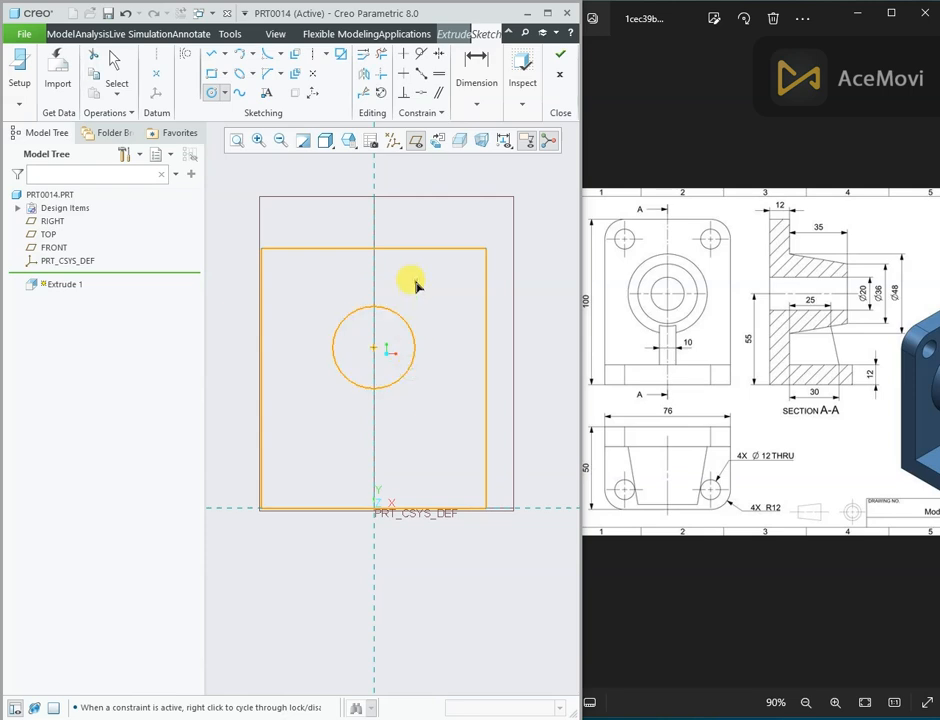
{"action": "middle_click", "coordinate": [416, 283]}
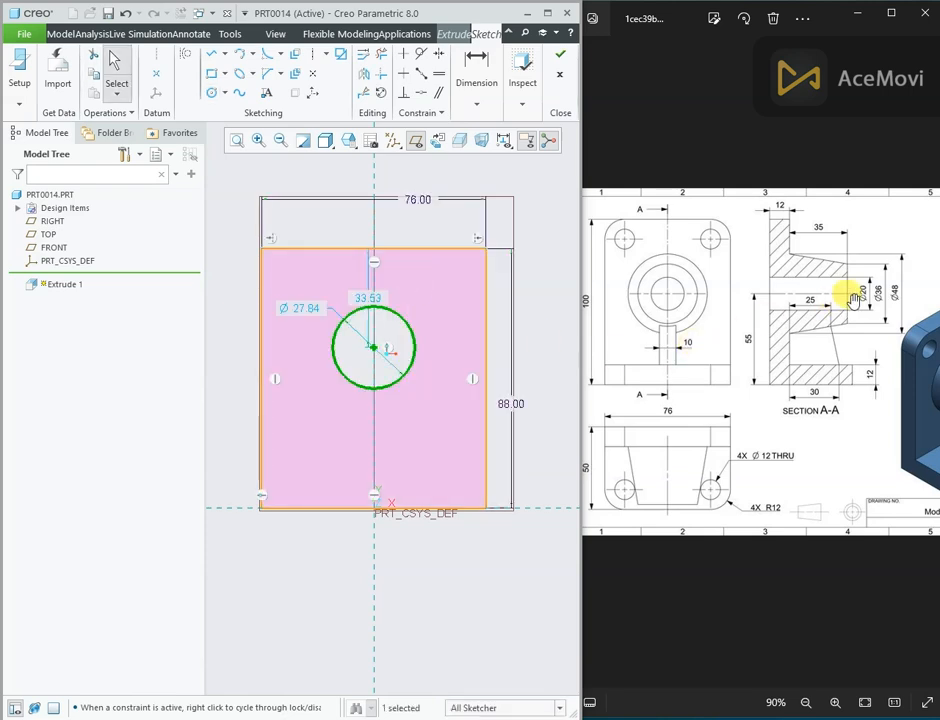
{"action": "double_click", "coordinate": [306, 309]}
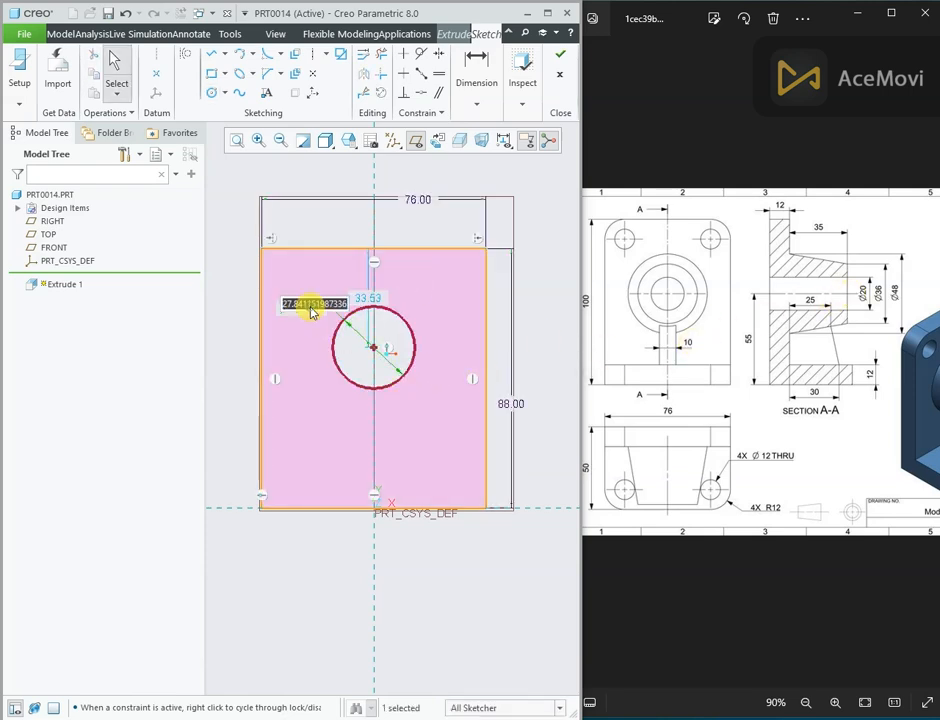
{"action": "type", "text": "20"}
{"action": "key", "text": "Return"}
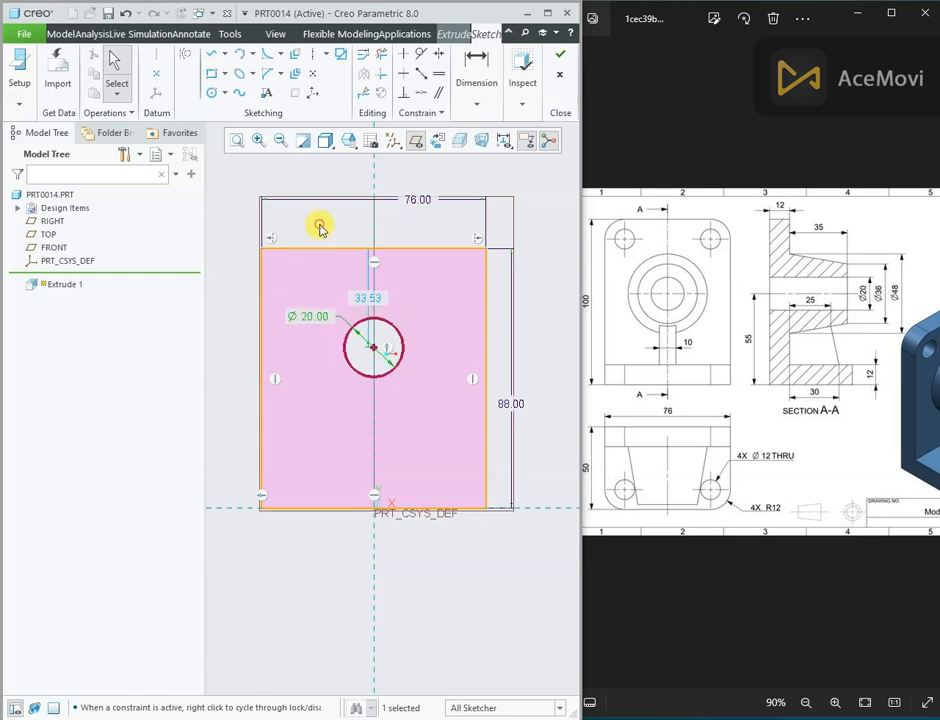
Dimension the circle's centre 55 above the rectangle's bottom edge and shift the overall height dimension further outward.
{"action": "right_click", "coordinate": [320, 229]}
{"action": "left_click", "coordinate": [478, 253]}
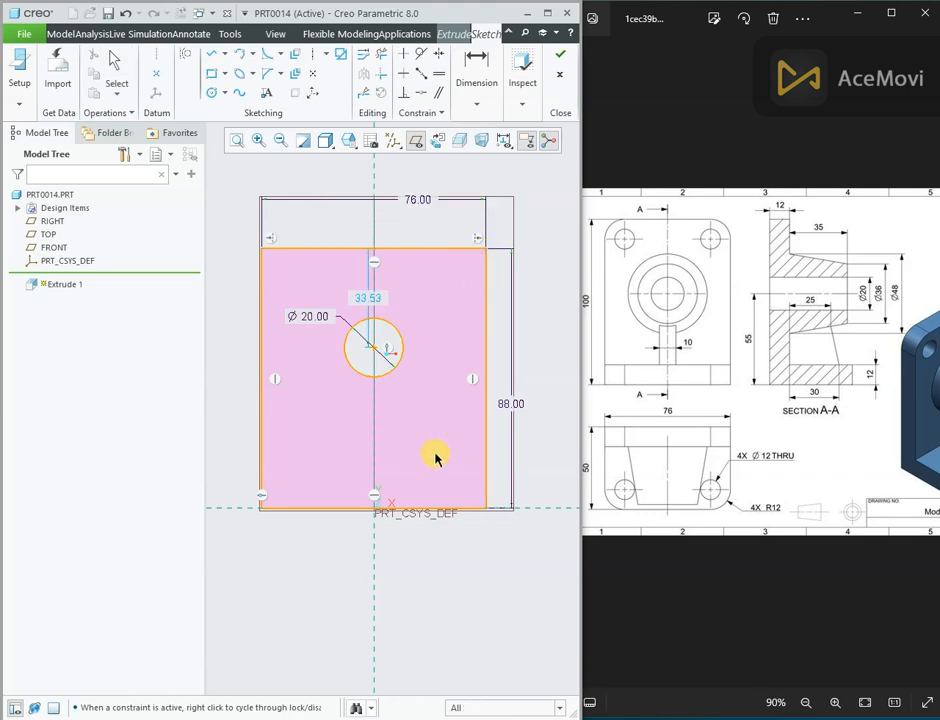
{"action": "left_click", "coordinate": [413, 509]}
{"action": "left_click", "coordinate": [368, 350]}
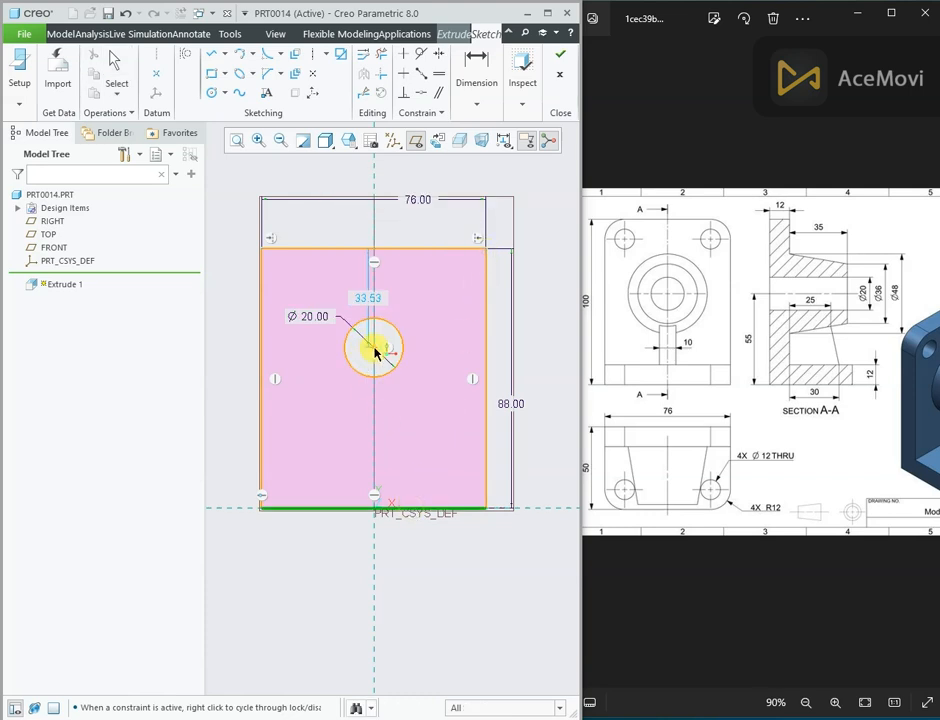
{"action": "middle_click", "coordinate": [535, 388]}
{"action": "type", "text": "55"}
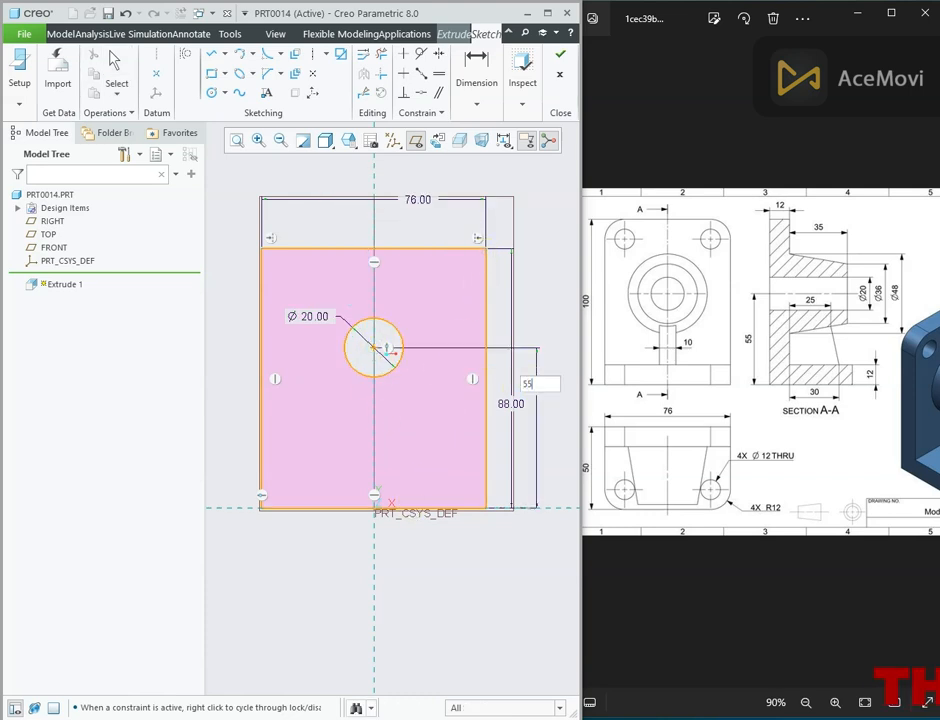
{"action": "key", "text": "Return"}
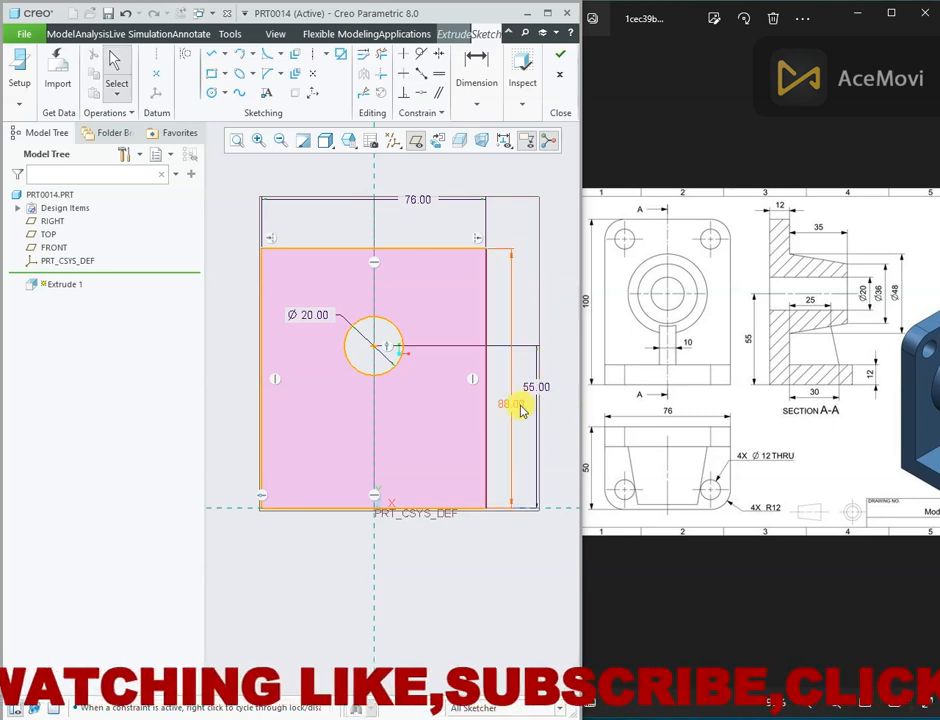
{"action": "left_click_drag", "start_coordinate": [520, 405], "coordinate": [569, 405]}
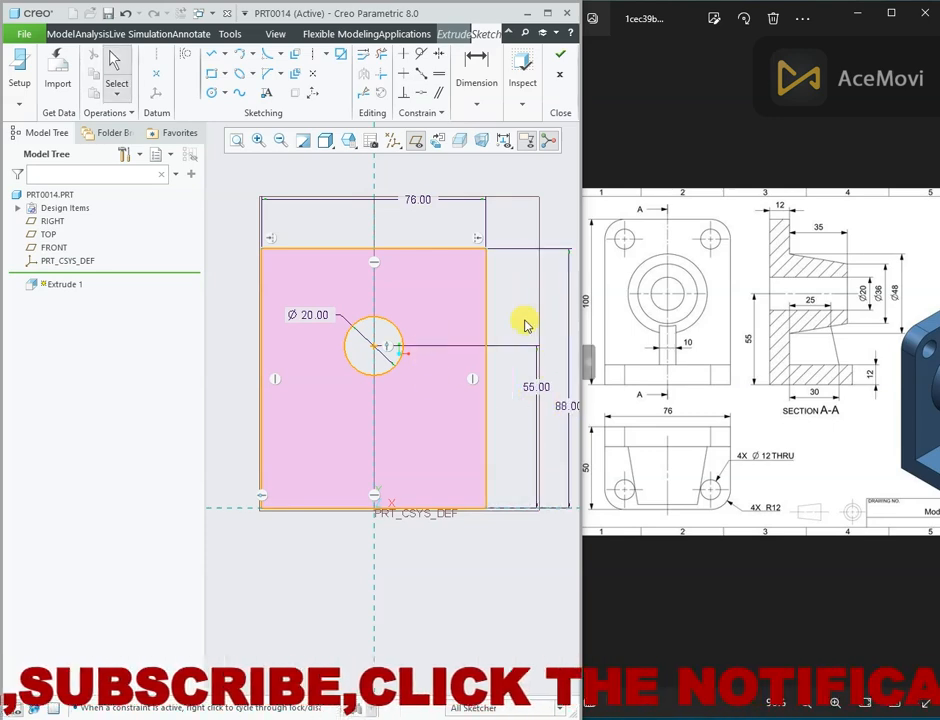
Round the profile's two upper corners with circular fillets of about 9.4 and 11.6 radius.
{"action": "left_click_drag", "start_coordinate": [691, 415], "coordinate": [735, 420]}
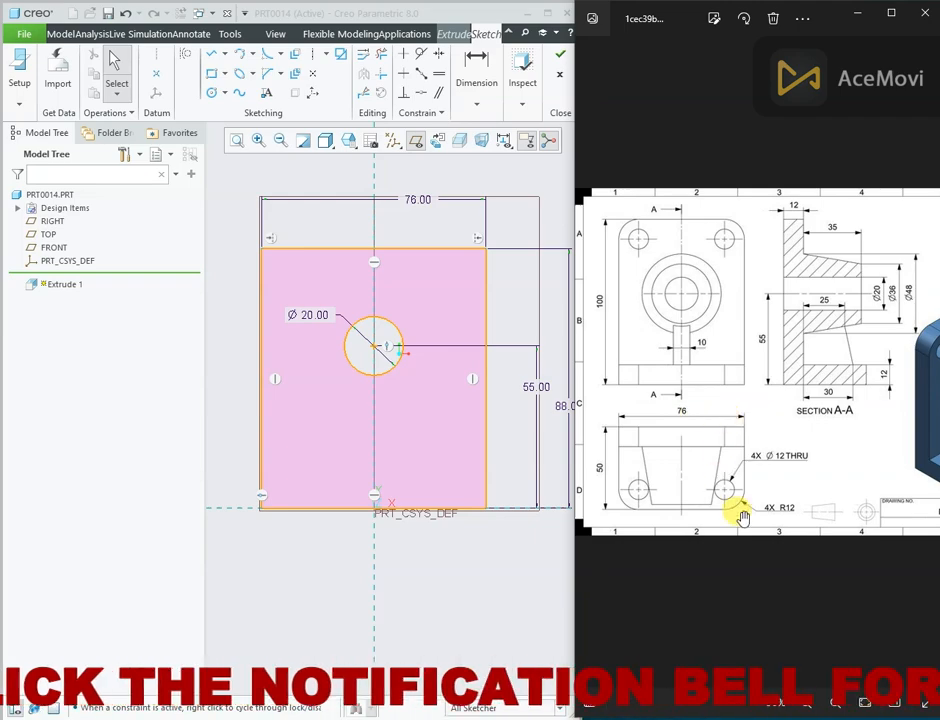
{"action": "scroll", "coordinate": [743, 512], "scroll_direction": "down", "scroll_amount": 2}
{"action": "scroll", "coordinate": [743, 512], "scroll_direction": "up", "scroll_amount": 2}
{"action": "scroll", "coordinate": [743, 512], "scroll_direction": "up", "scroll_amount": 3}
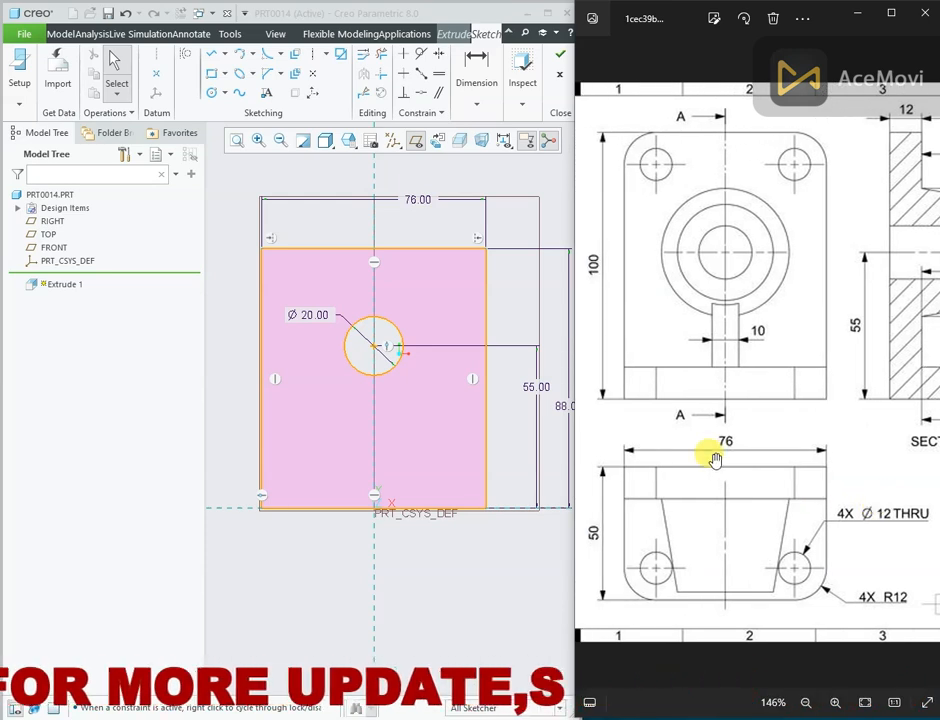
{"action": "scroll", "coordinate": [713, 457], "scroll_direction": "down", "scroll_amount": 1}
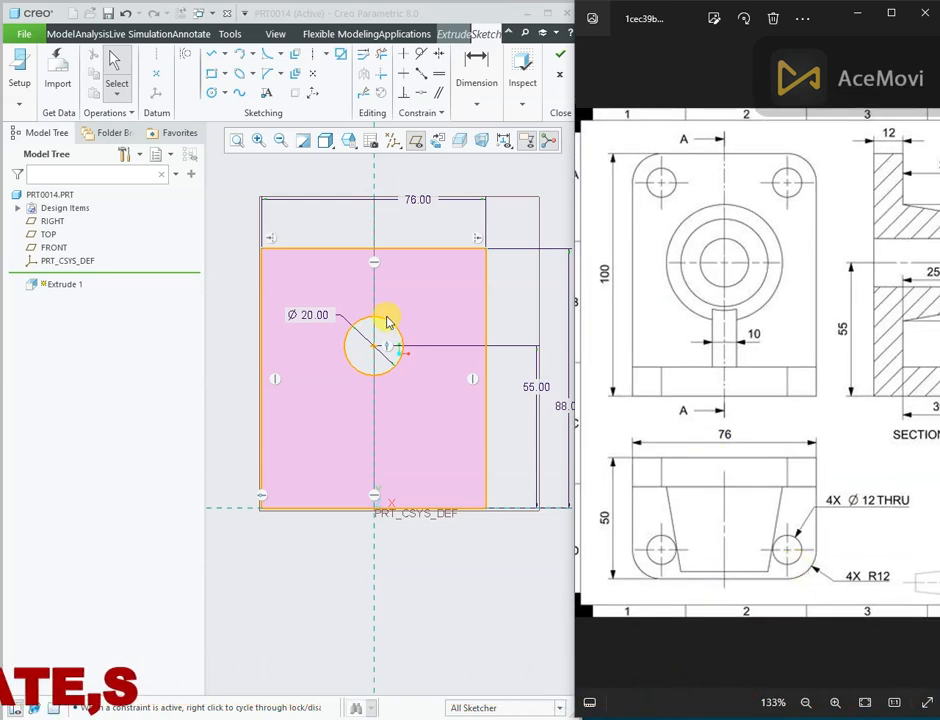
{"action": "left_click", "coordinate": [266, 55]}
{"action": "left_click", "coordinate": [292, 254]}
{"action": "left_click", "coordinate": [262, 273]}
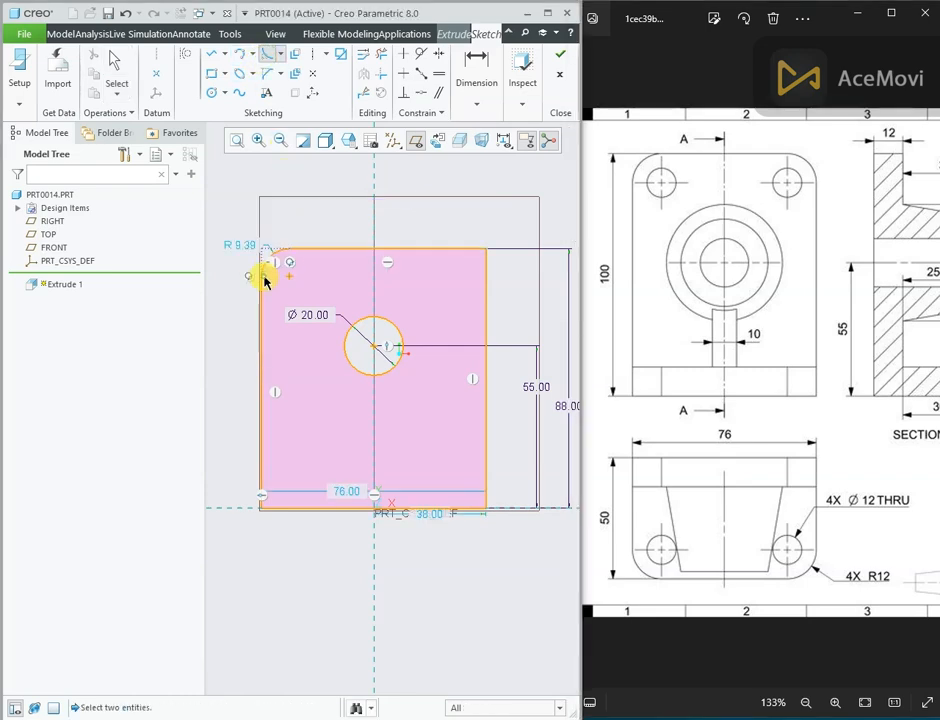
{"action": "left_click", "coordinate": [484, 286]}
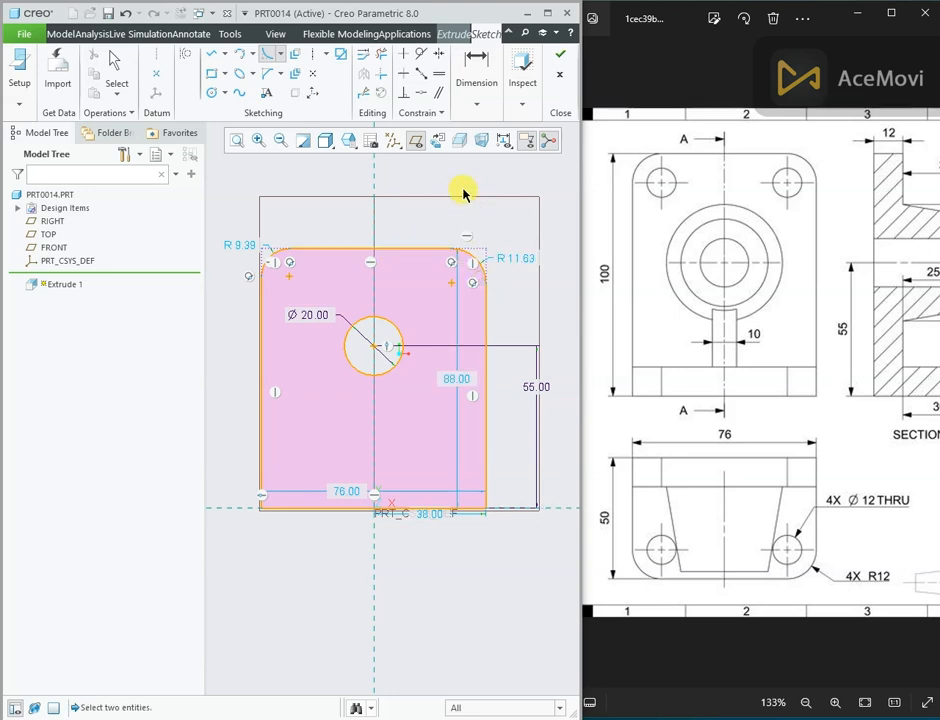
Make the two upper corner fillets equal in radius and set their radius to 12.
{"action": "left_click", "coordinate": [439, 74]}
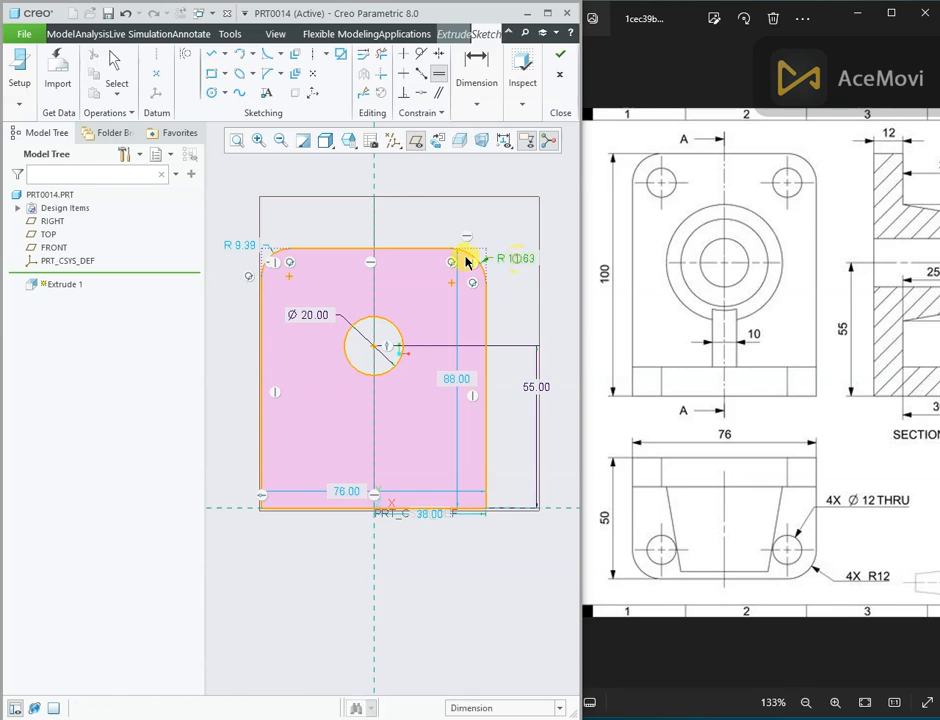
{"action": "left_click", "coordinate": [255, 257]}
{"action": "left_click", "coordinate": [255, 252]}
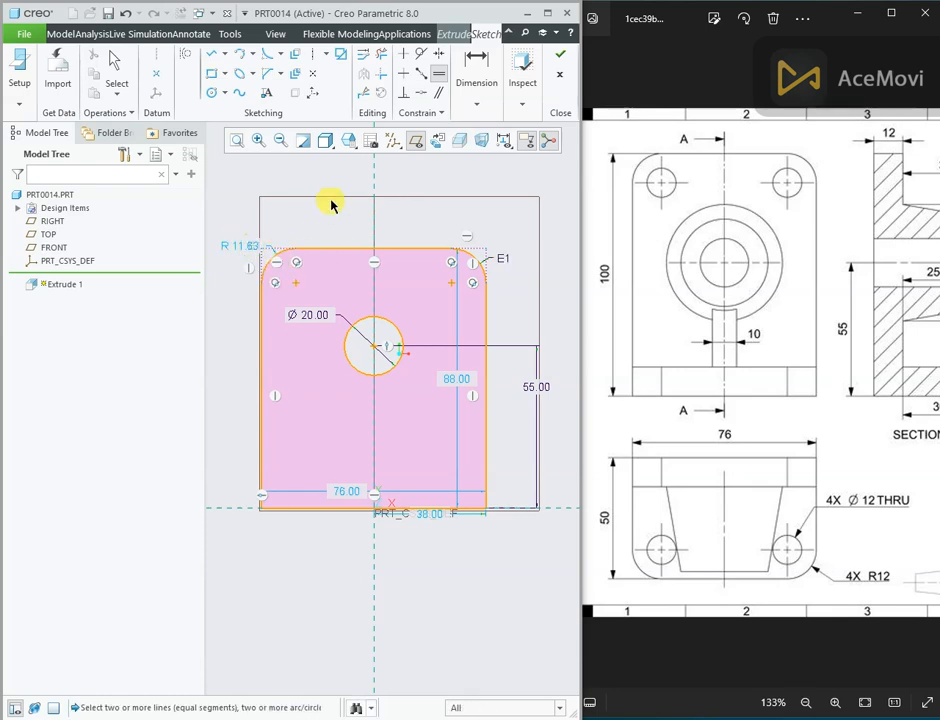
{"action": "middle_click", "coordinate": [277, 238]}
{"action": "double_click", "coordinate": [248, 245]}
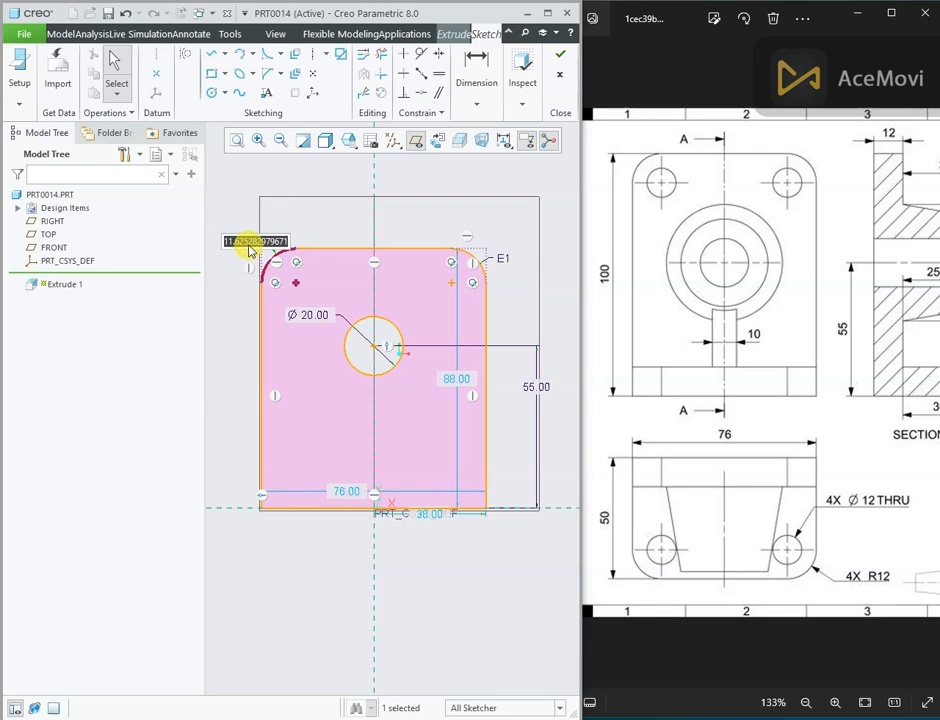
{"action": "type", "text": "12"}
{"action": "key", "text": "Return"}
{"action": "left_click", "coordinate": [298, 211]}
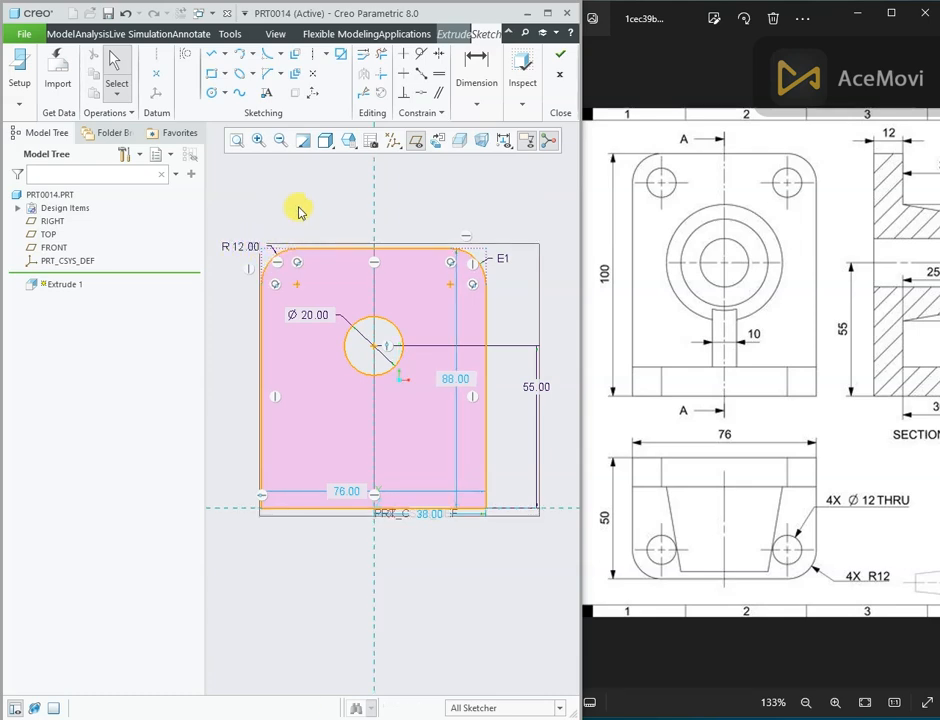
Sketch a circle concentric with the upper-left corner fillet and set its diameter to 12.
{"action": "right_click", "coordinate": [298, 204]}
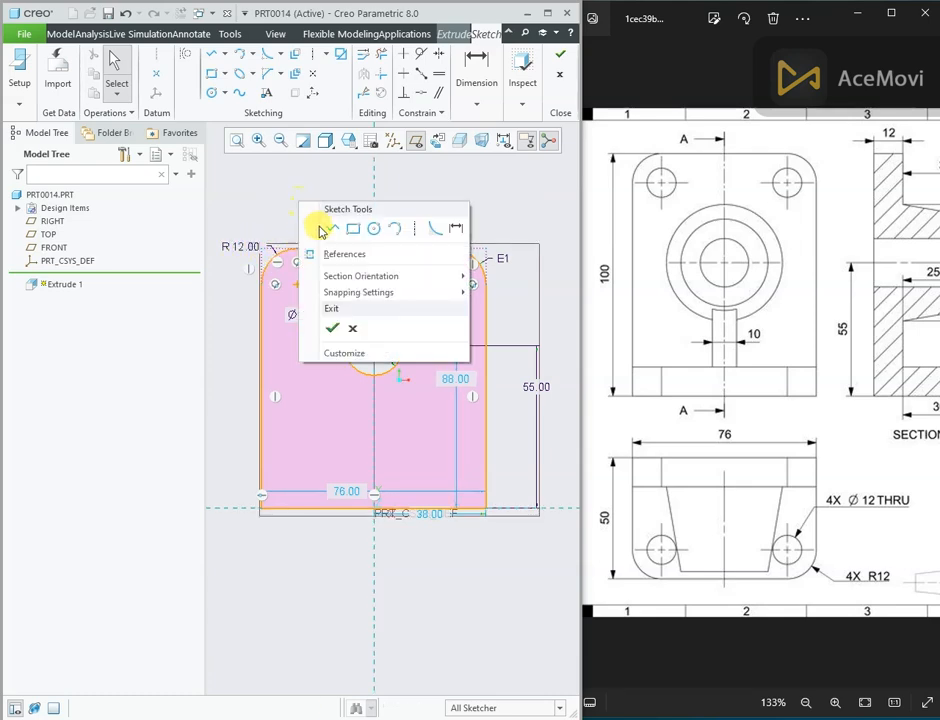
{"action": "left_click", "coordinate": [372, 230]}
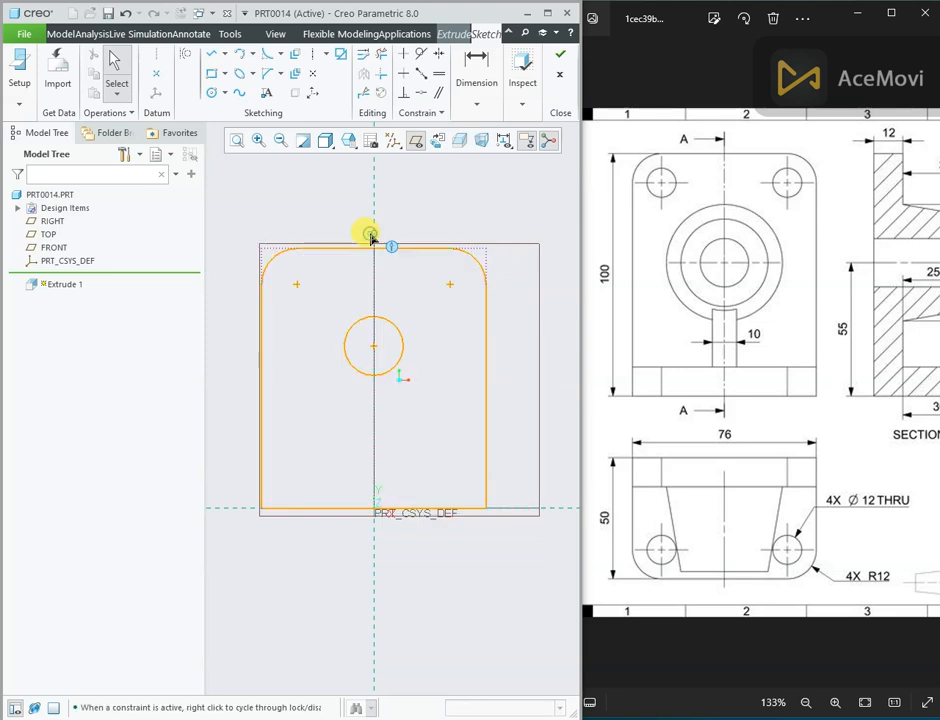
{"action": "left_click", "coordinate": [309, 300]}
{"action": "middle_click", "coordinate": [318, 290]}
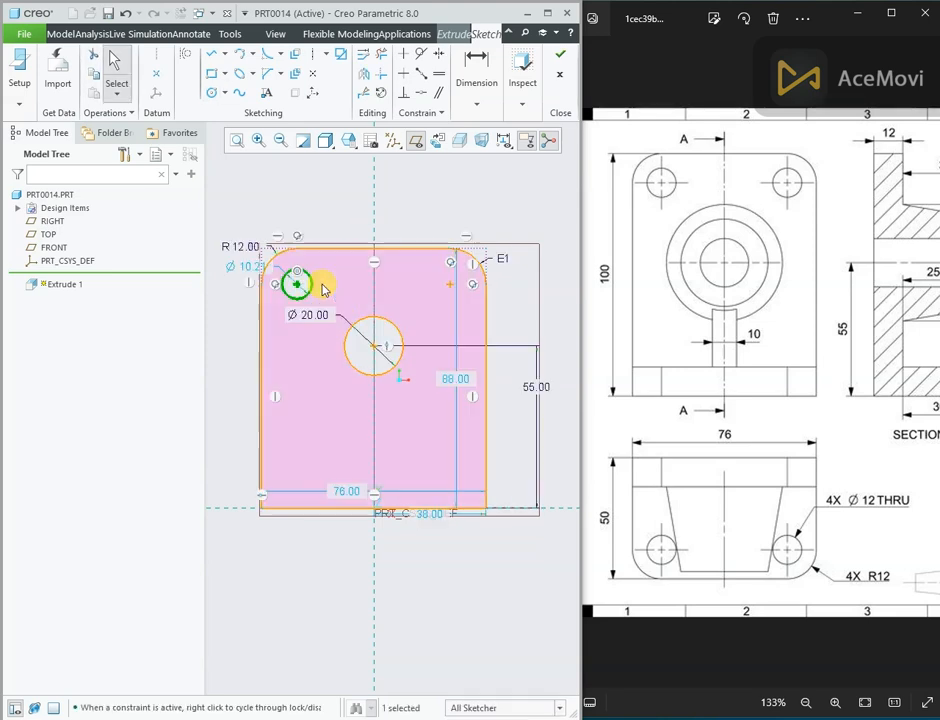
{"action": "double_click", "coordinate": [250, 266]}
{"action": "type", "text": "12"}
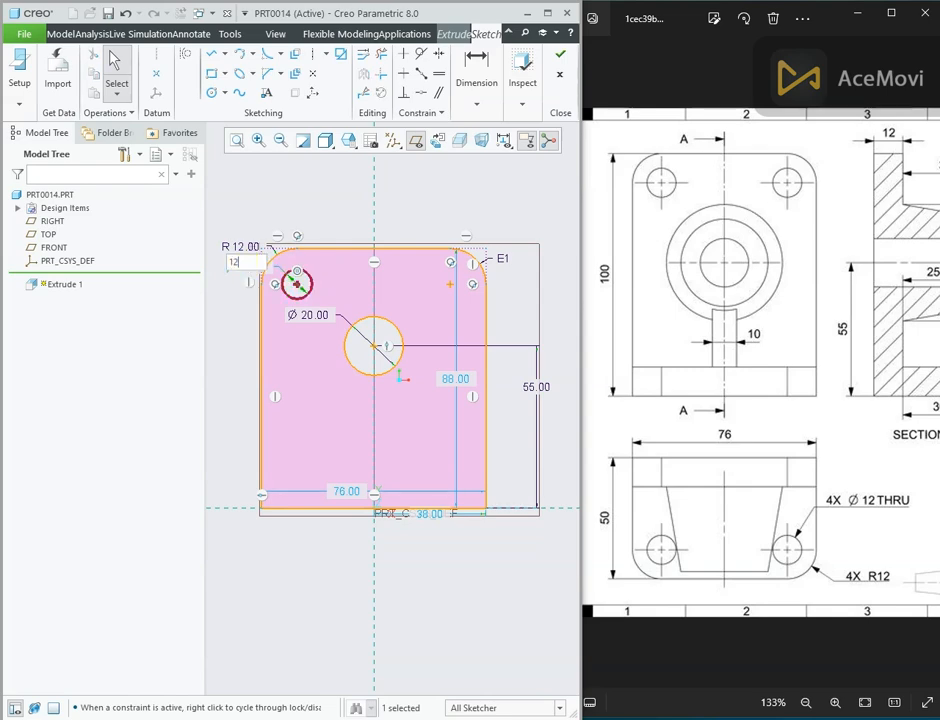
{"action": "key", "text": "Return"}
Sketch a circle concentric with the upper-right corner fillet, equal in size to the upper-left hole.
{"action": "right_click", "coordinate": [310, 199]}
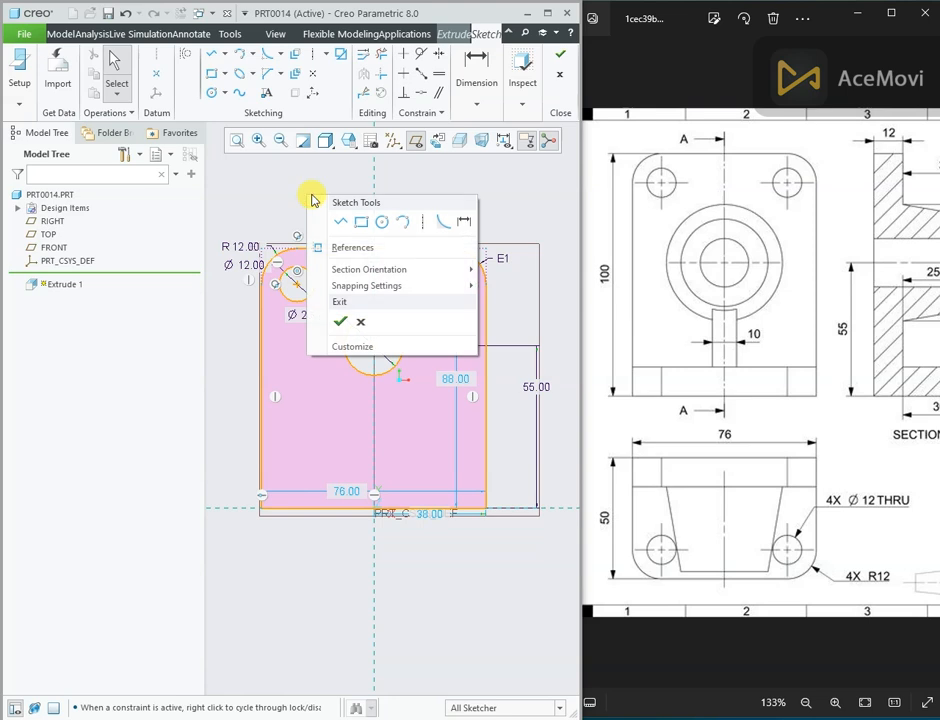
{"action": "left_click", "coordinate": [381, 221]}
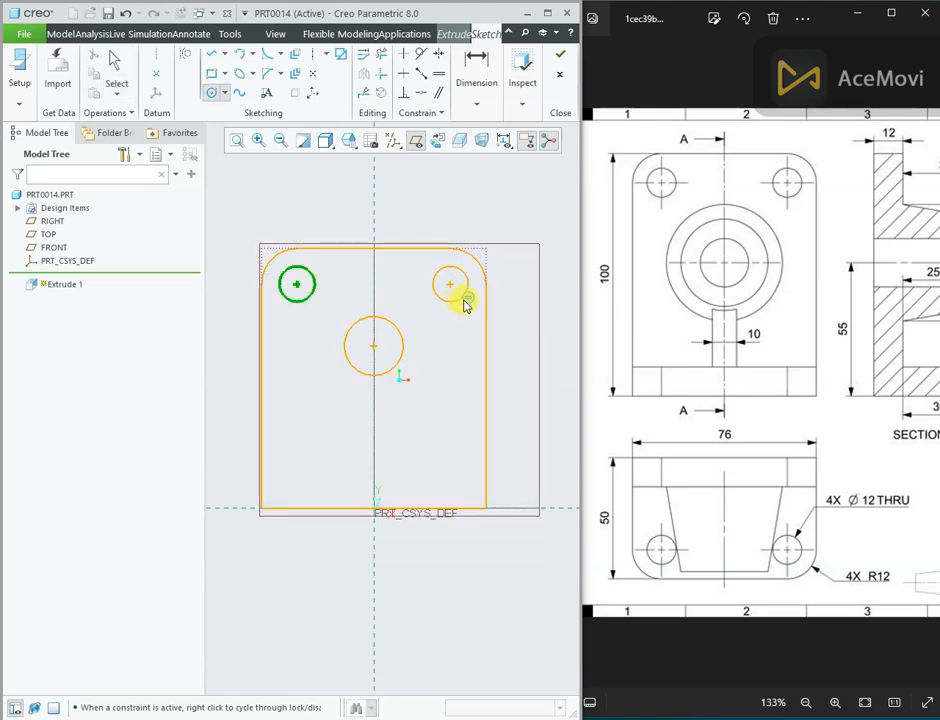
{"action": "left_click", "coordinate": [465, 302]}
{"action": "middle_click", "coordinate": [451, 219]}
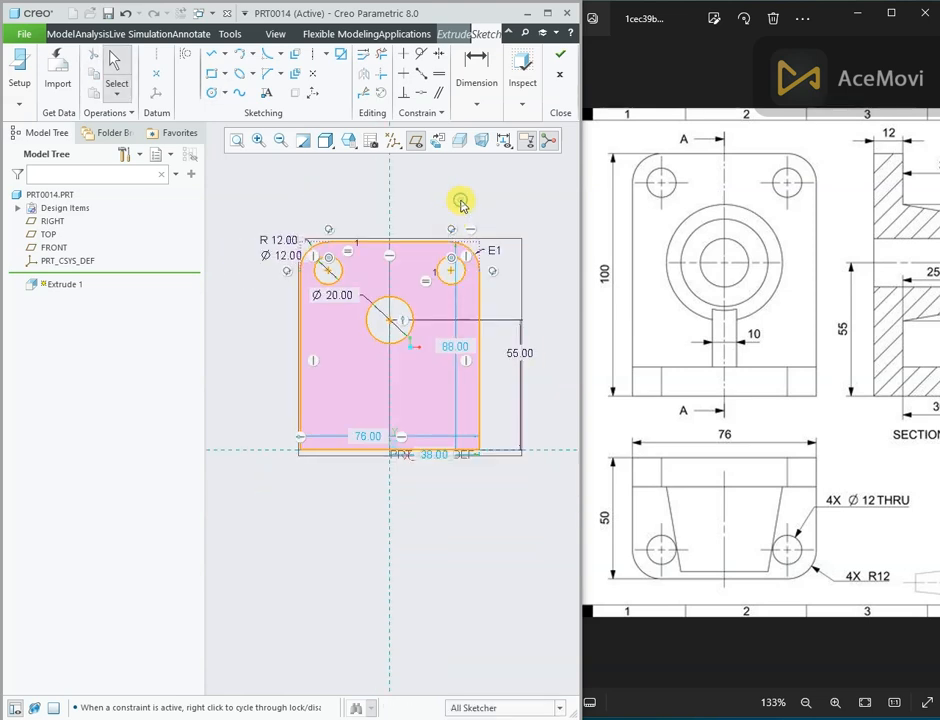
Finish the plate sketch and extrude it to a depth of 12.
{"action": "mouse_move", "coordinate": [840, 336]}
{"action": "left_mouse_down"}
{"action": "mouse_move", "coordinate": [805, 350]}
{"action": "mouse_move", "coordinate": [825, 373]}
{"action": "left_mouse_up"}
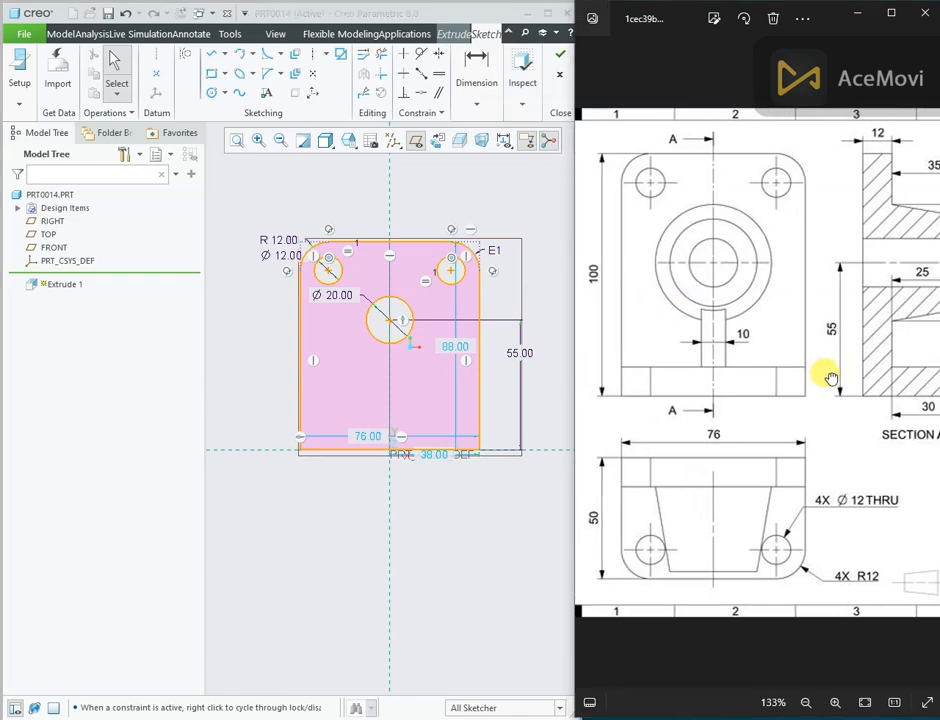
{"action": "scroll", "coordinate": [730, 478], "scroll_direction": "down", "scroll_amount": 1}
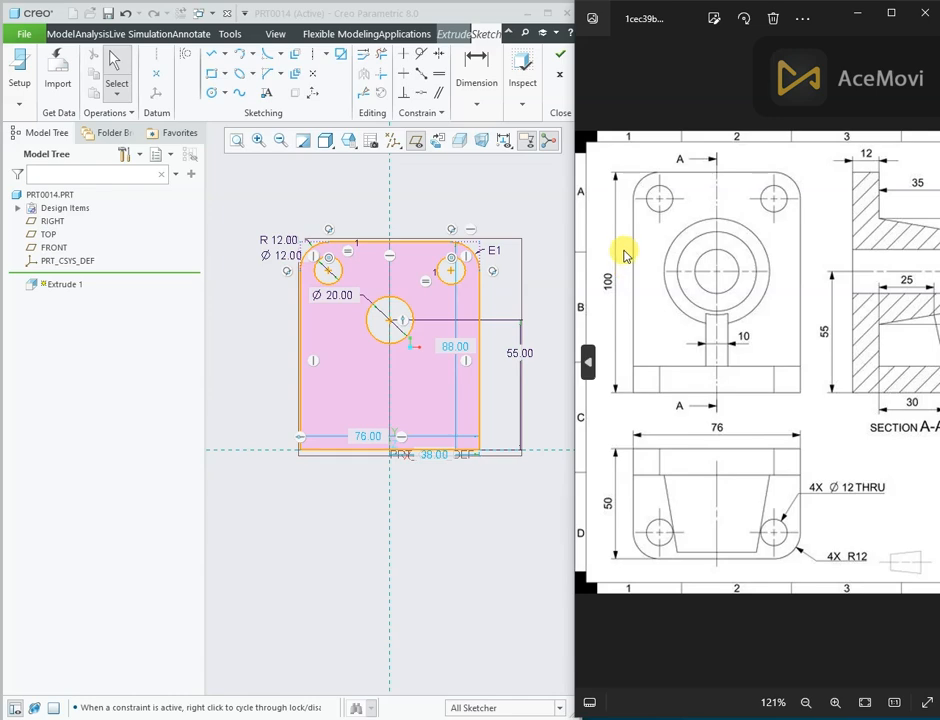
{"action": "left_click", "coordinate": [566, 56]}
{"action": "left_click", "coordinate": [566, 56]}
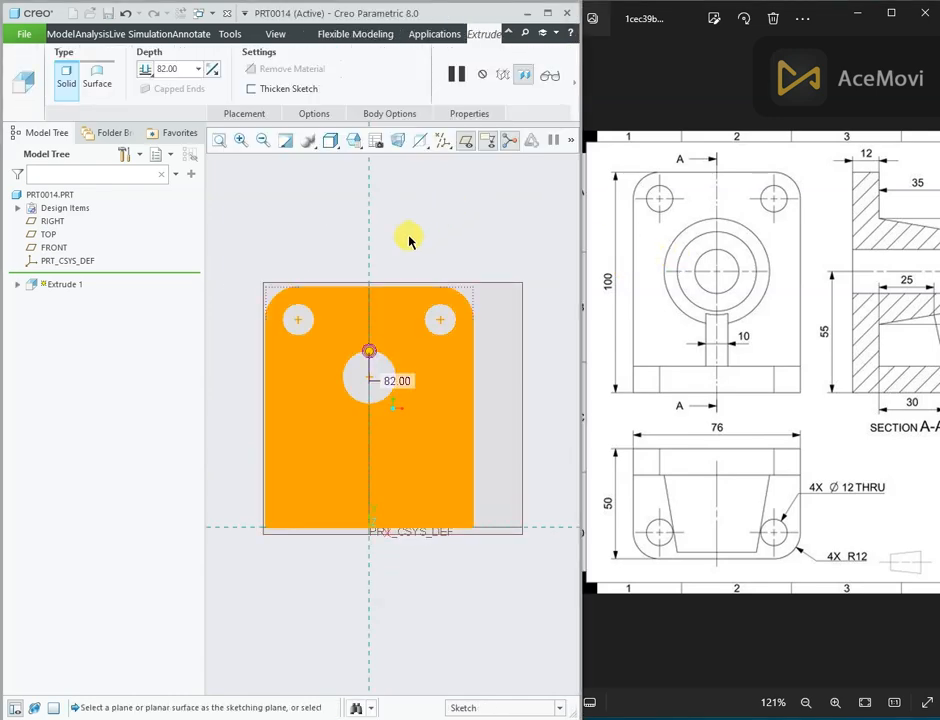
{"action": "middle_click_drag", "start_coordinate": [409, 237], "coordinate": [441, 241]}
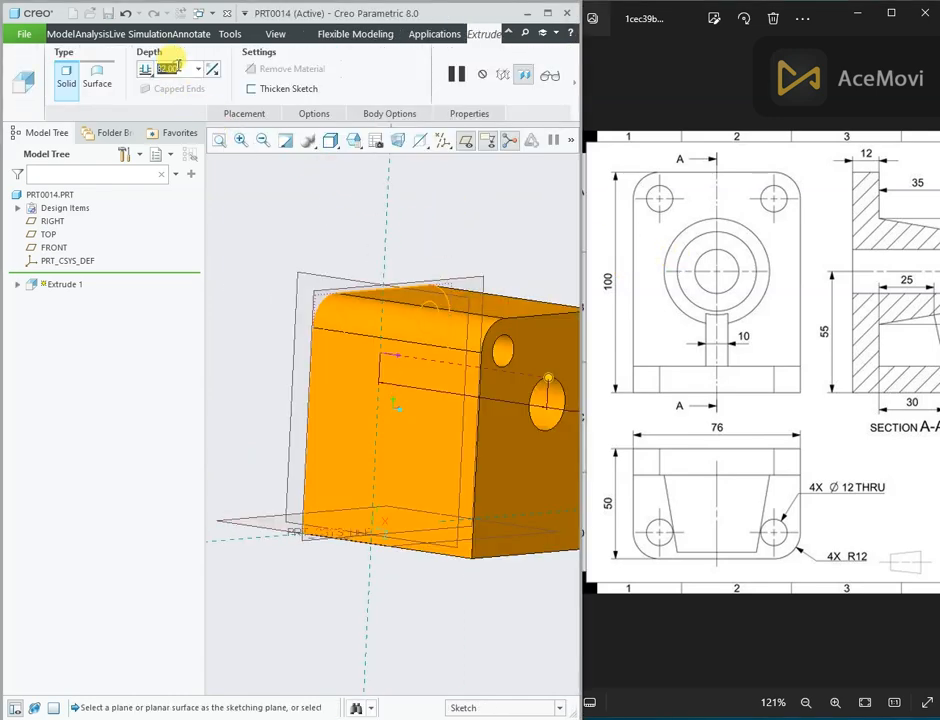
{"action": "type", "text": "12"}
{"action": "key", "text": "Return"}
{"action": "middle_click_drag", "start_coordinate": [290, 250], "coordinate": [380, 260]}
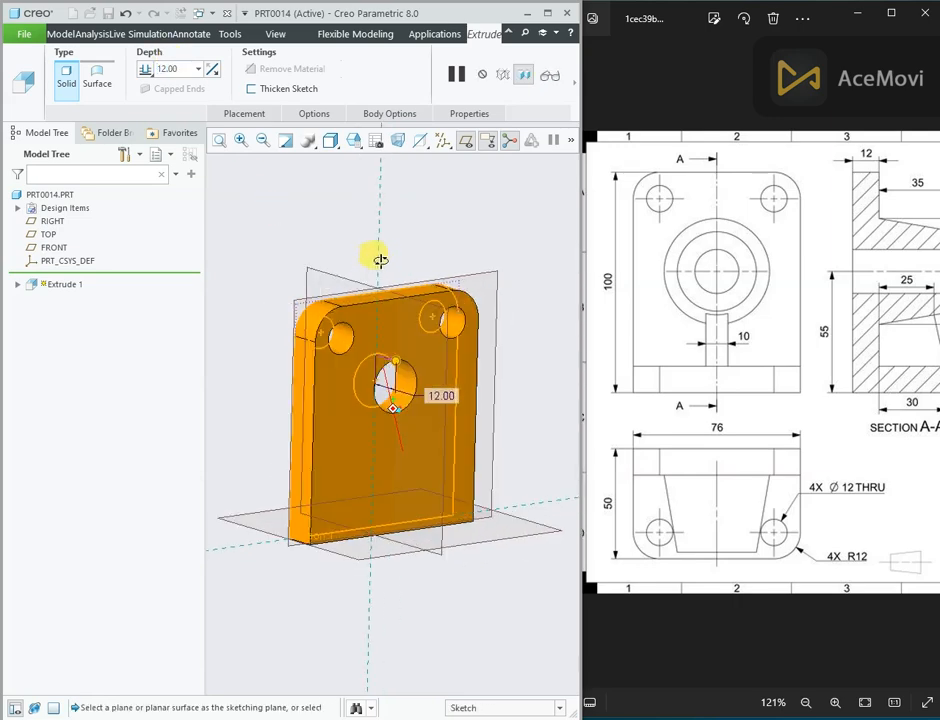
{"action": "left_click", "coordinate": [574, 84]}
{"action": "left_click", "coordinate": [280, 80]}
Examine the front and plan views of the bracket's reference drawing for the base flange's shape and dimensions.
{"action": "mouse_move", "coordinate": [315, 231]}
{"action": "middle_mouse_down"}
{"action": "mouse_move", "coordinate": [361, 262]}
{"action": "mouse_move", "coordinate": [358, 242]}
{"action": "mouse_move", "coordinate": [319, 214]}
{"action": "mouse_move", "coordinate": [319, 198]}
{"action": "middle_mouse_up"}
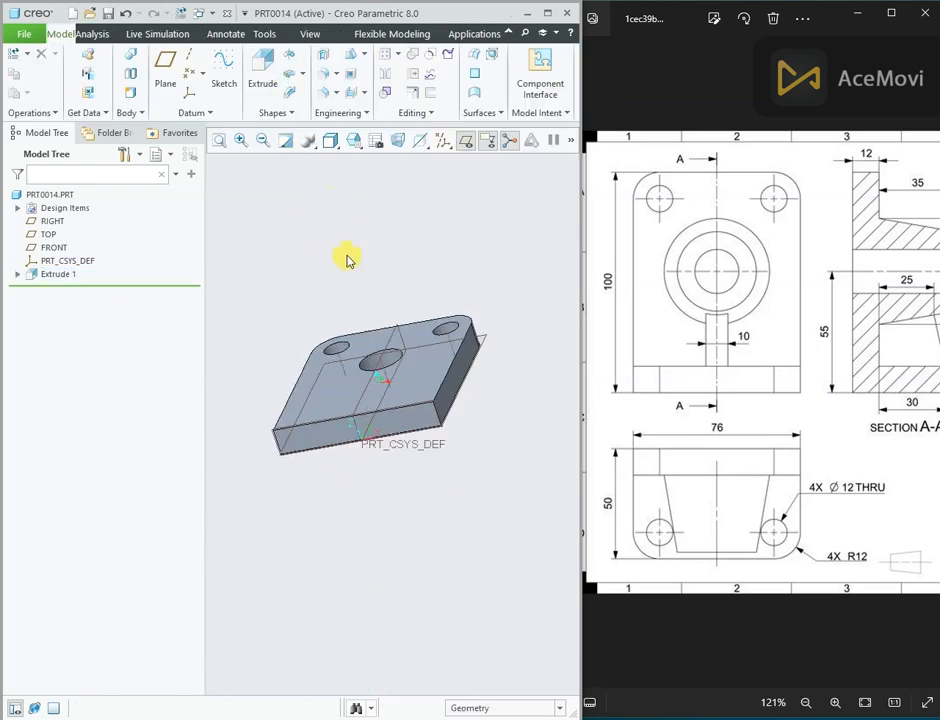
{"action": "left_click", "coordinate": [882, 477]}
{"action": "scroll", "coordinate": [880, 475], "scroll_direction": "down", "scroll_amount": 1}
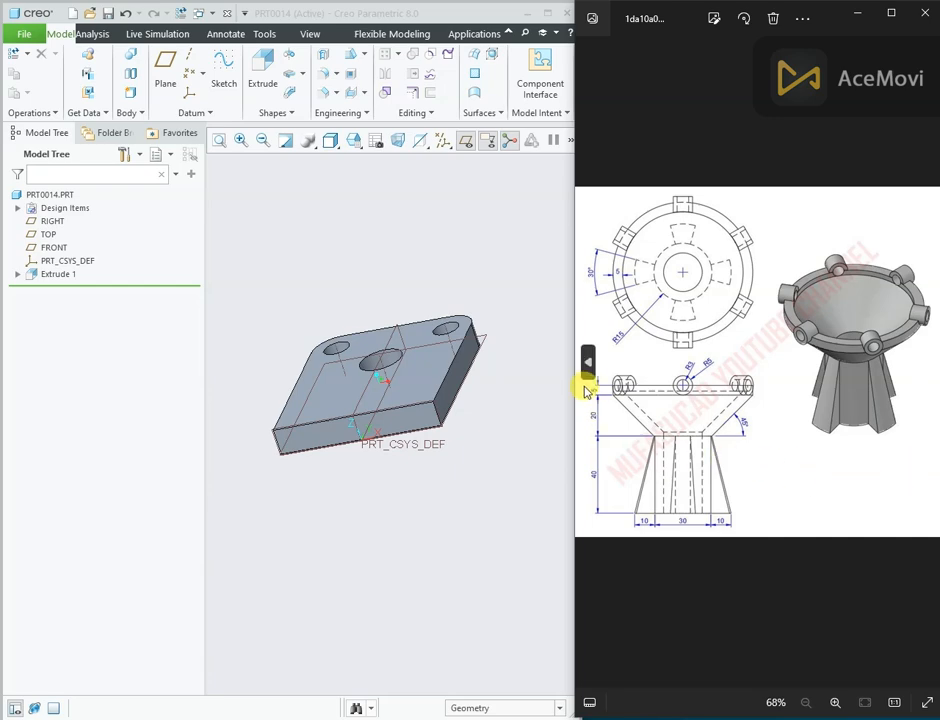
{"action": "left_click", "coordinate": [588, 364]}
{"action": "scroll", "coordinate": [712, 447], "scroll_direction": "up", "scroll_amount": 3}
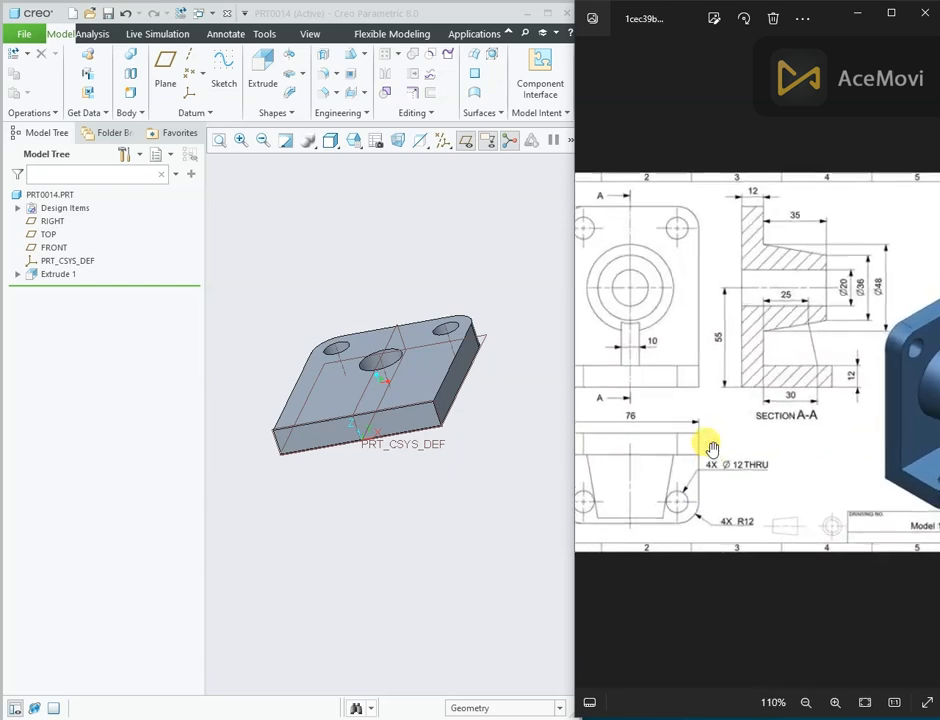
{"action": "left_click_drag", "start_coordinate": [713, 447], "coordinate": [808, 428]}
{"action": "scroll", "coordinate": [688, 530], "scroll_direction": "up", "scroll_amount": 1}
{"action": "left_click_drag", "start_coordinate": [700, 524], "coordinate": [712, 516]}
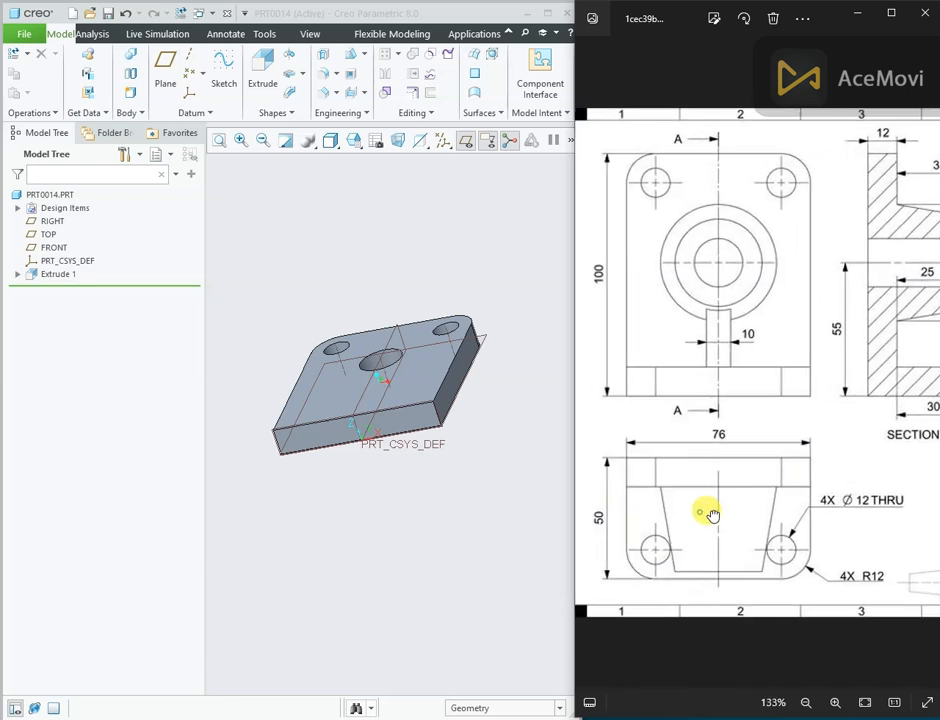
Start an extrusion sketch on the plate's bottom end face and orient the view parallel to the sketch plane.
{"action": "left_click", "coordinate": [407, 420]}
{"action": "left_click", "coordinate": [496, 352]}
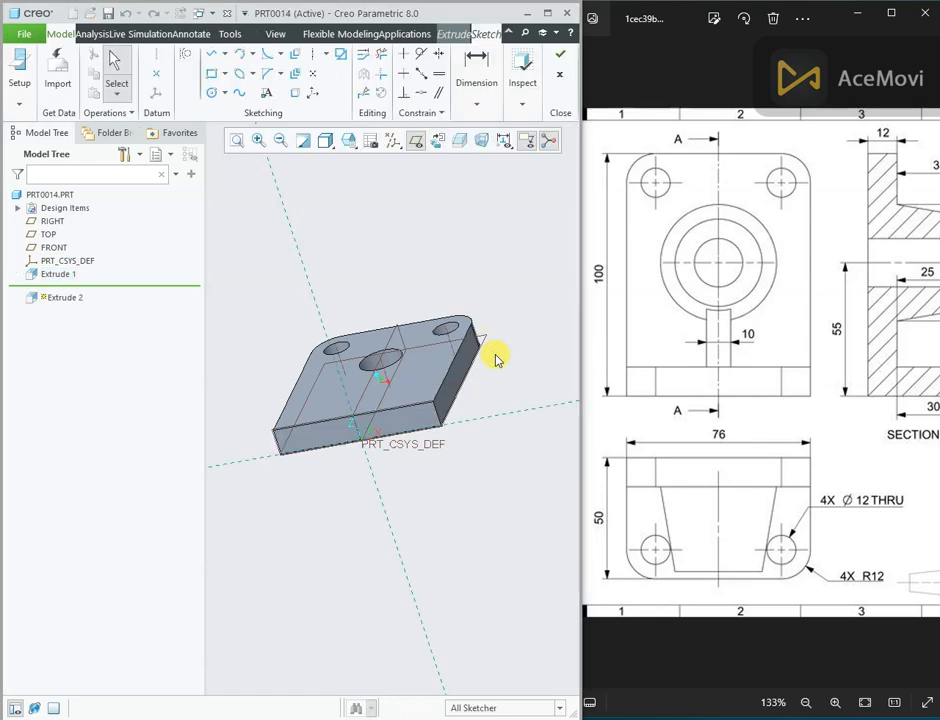
{"action": "left_click", "coordinate": [438, 143]}
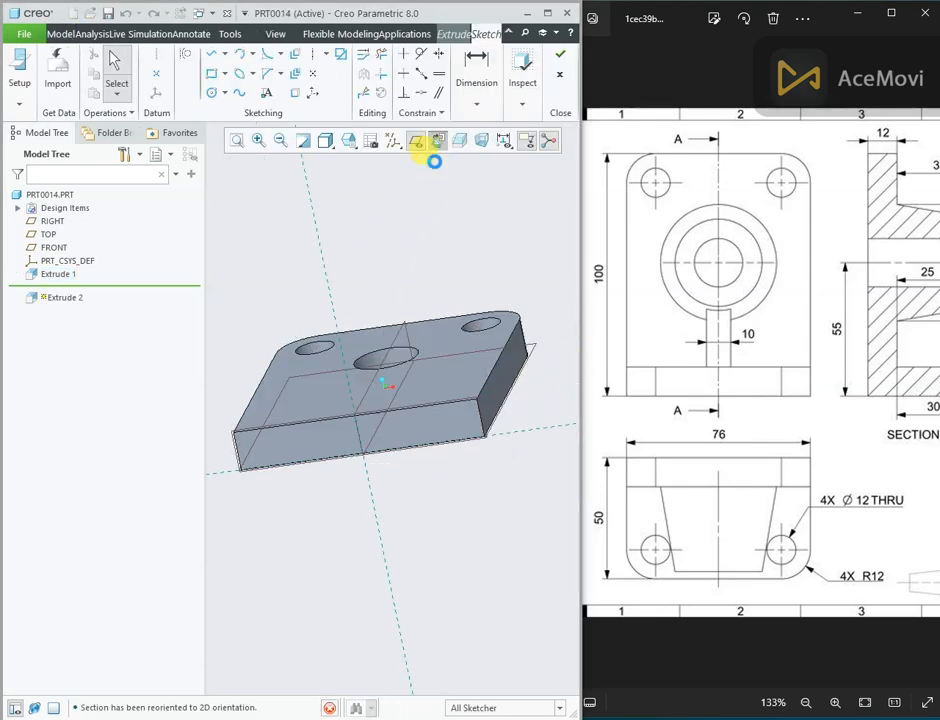
{"action": "right_click", "coordinate": [425, 259]}
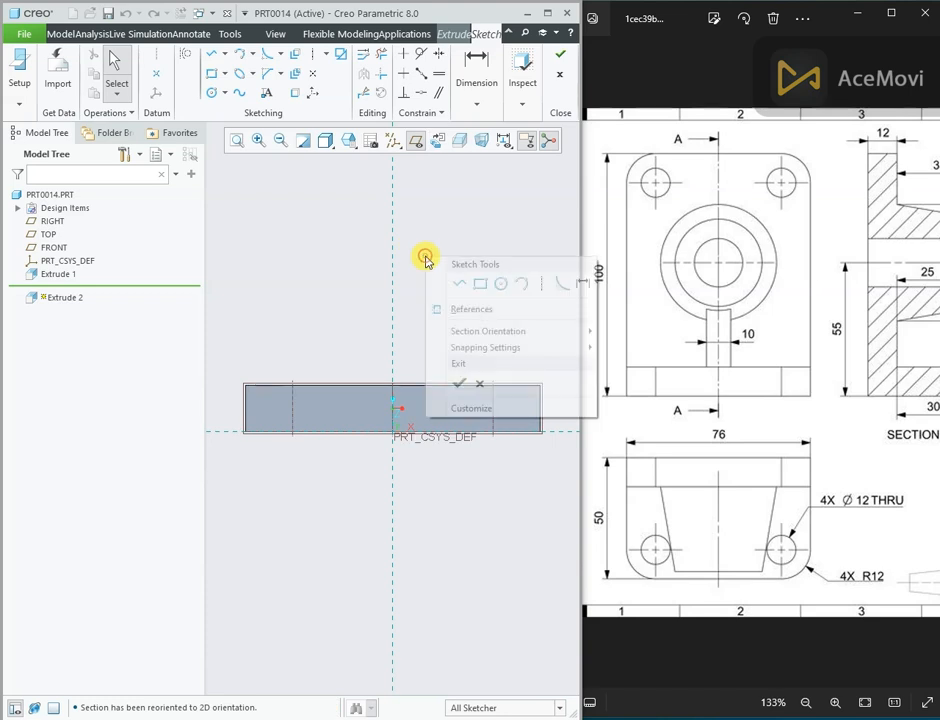
{"action": "left_click", "coordinate": [480, 283]}
{"action": "left_click", "coordinate": [245, 430]}
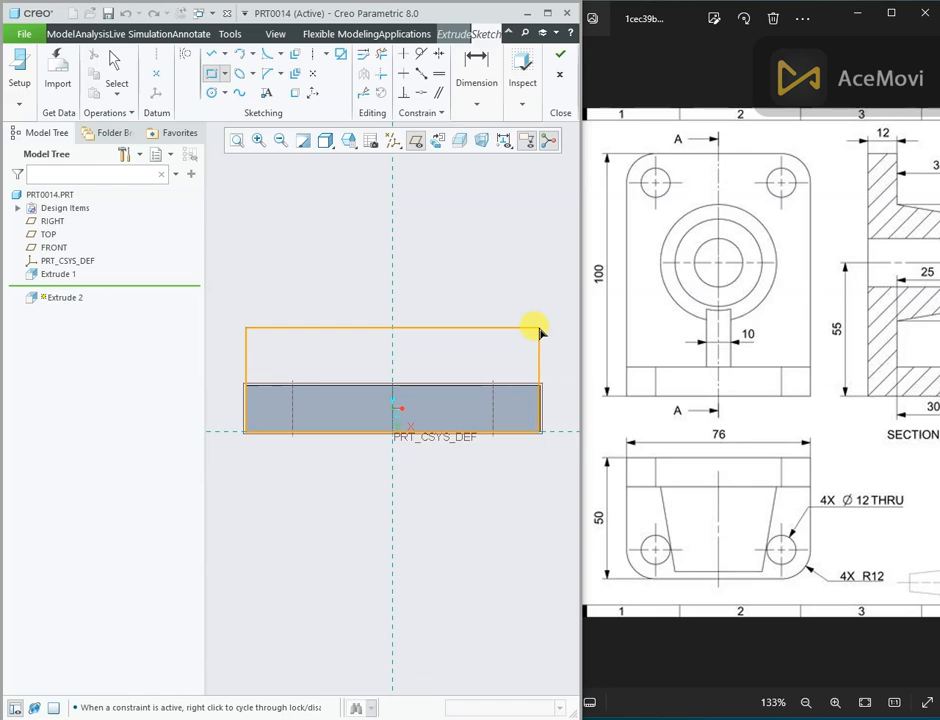
{"action": "middle_click", "coordinate": [424, 250]}
Add the plate's two side faces and the FRONT datum plane as sketch references.
{"action": "right_click", "coordinate": [453, 216]}
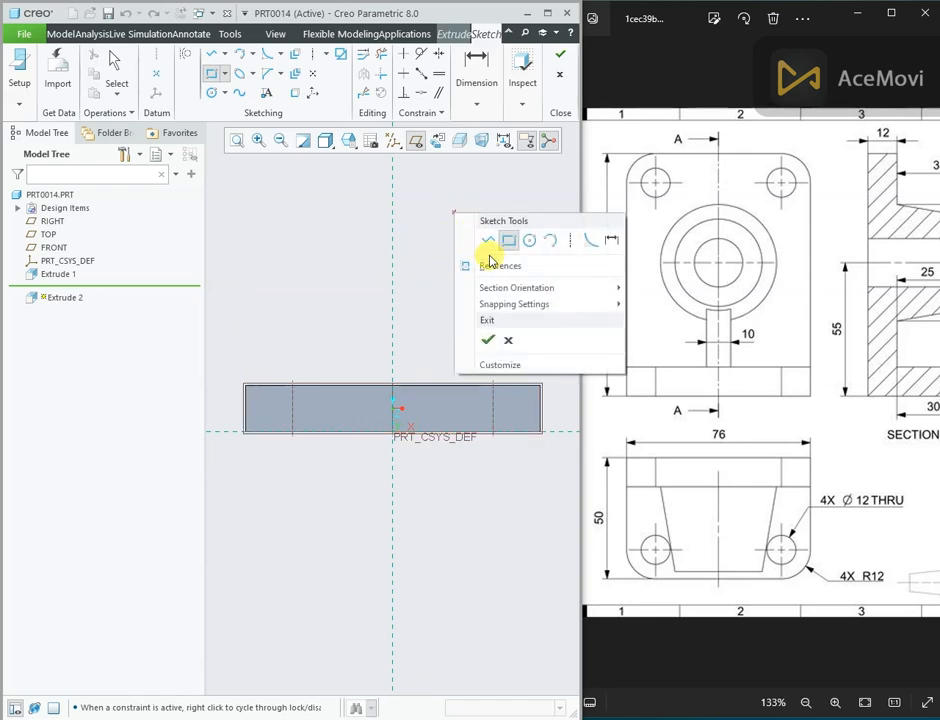
{"action": "left_click", "coordinate": [487, 264]}
{"action": "left_click", "coordinate": [539, 409]}
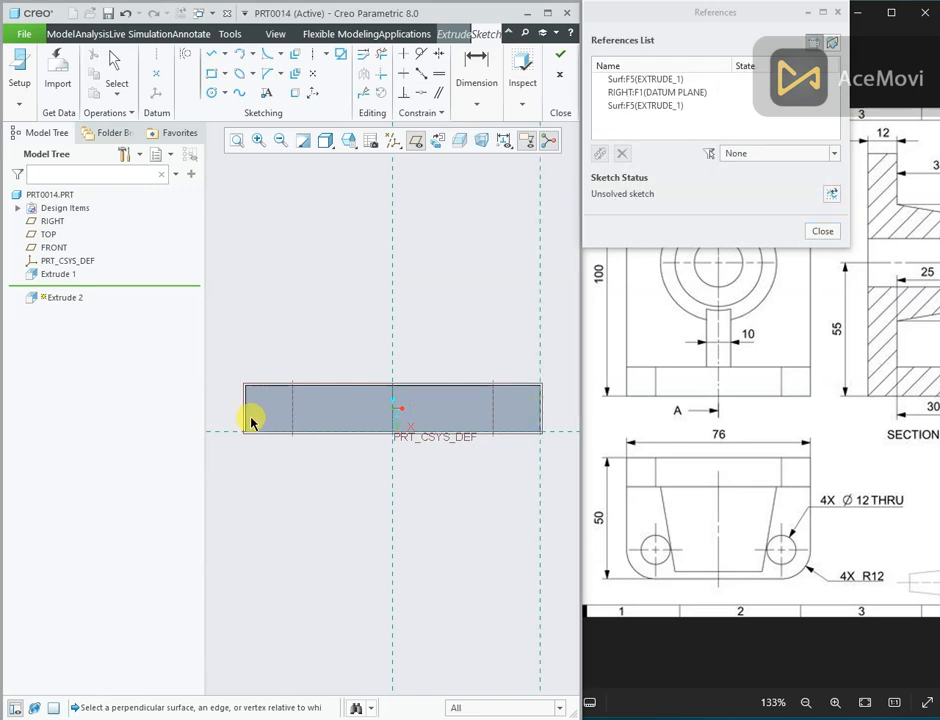
{"action": "left_click", "coordinate": [354, 434]}
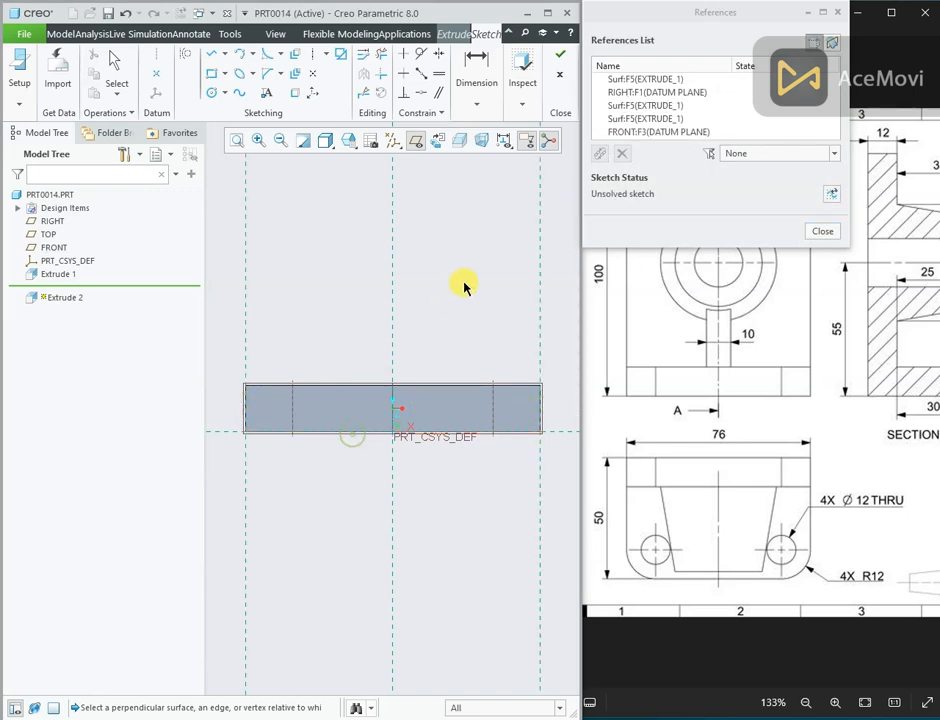
{"action": "left_click", "coordinate": [820, 232]}
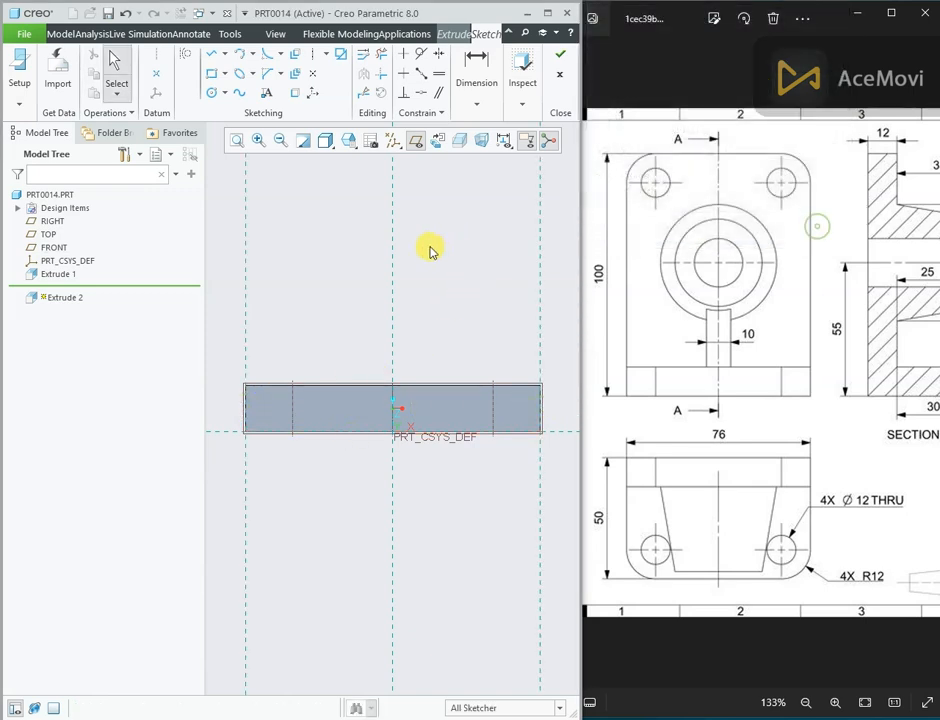
Sketch a rectangle from the plate's back corner across its full width between the side references and set its height to 50.
{"action": "right_click", "coordinate": [430, 248]}
{"action": "left_click", "coordinate": [483, 275]}
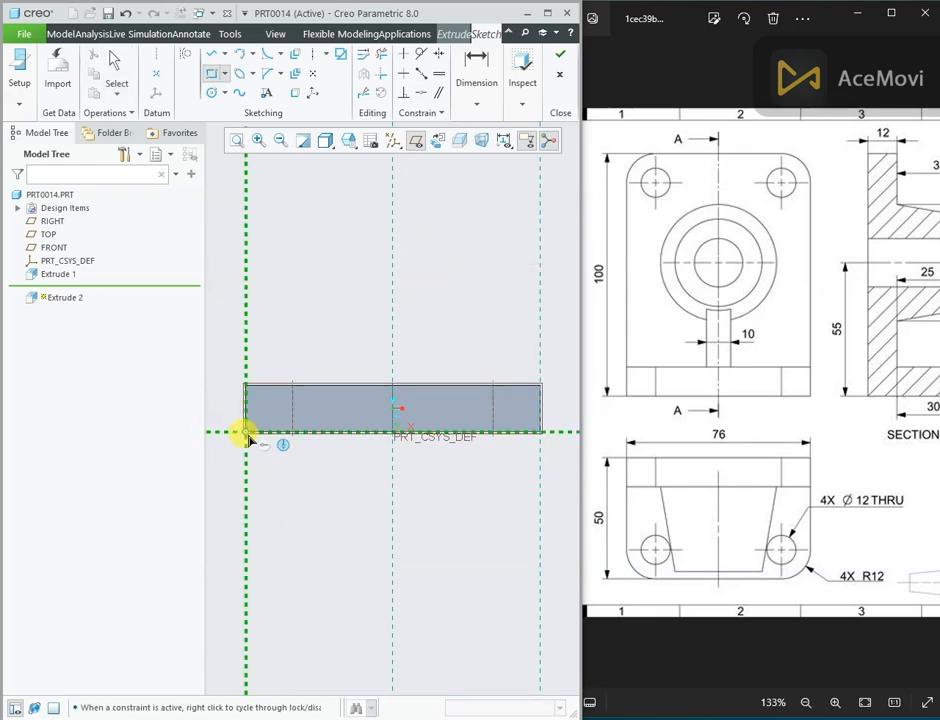
{"action": "left_click", "coordinate": [245, 432]}
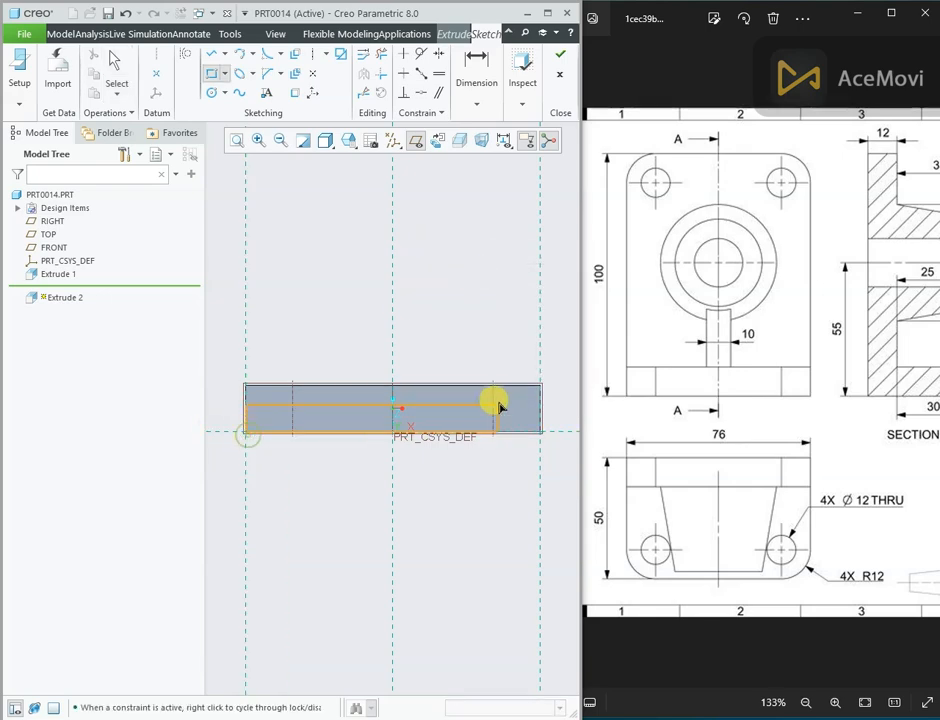
{"action": "left_click", "coordinate": [538, 307]}
{"action": "middle_click", "coordinate": [465, 282]}
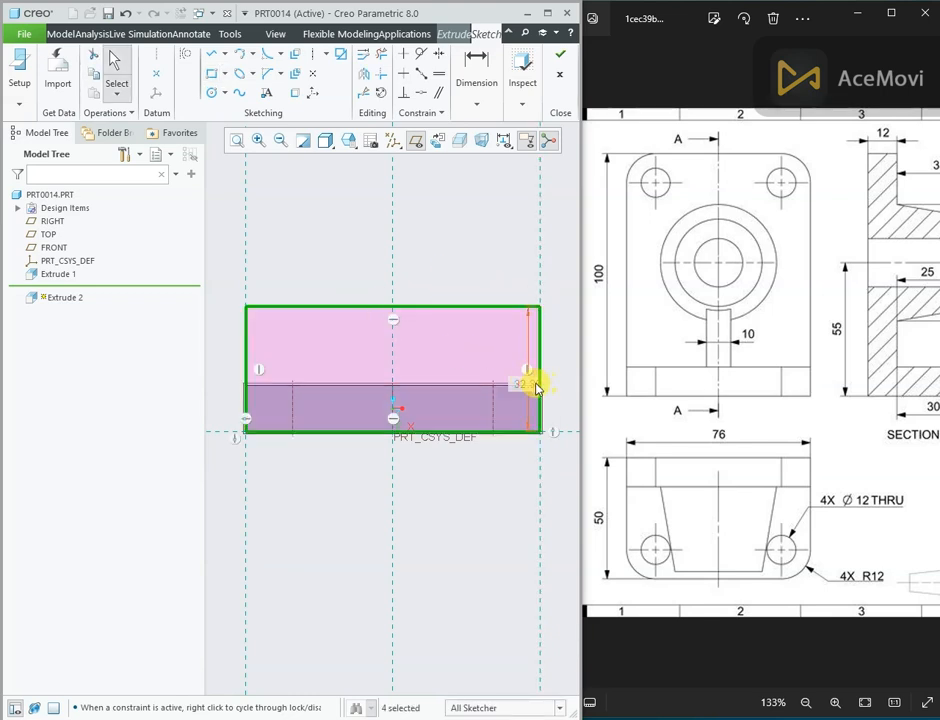
{"action": "type", "text": "50"}
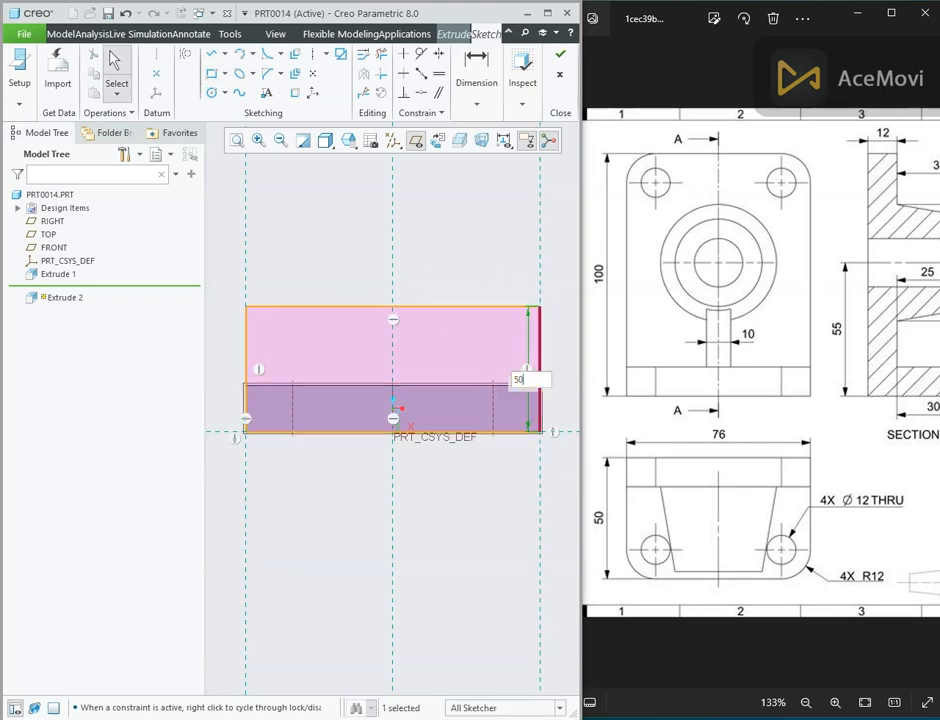
{"action": "key", "text": "Return"}
Fillet the rectangle's two outer corners with radii of about 8 and about 9.6.
{"action": "scroll", "coordinate": [355, 535], "scroll_direction": "down", "scroll_amount": 2}
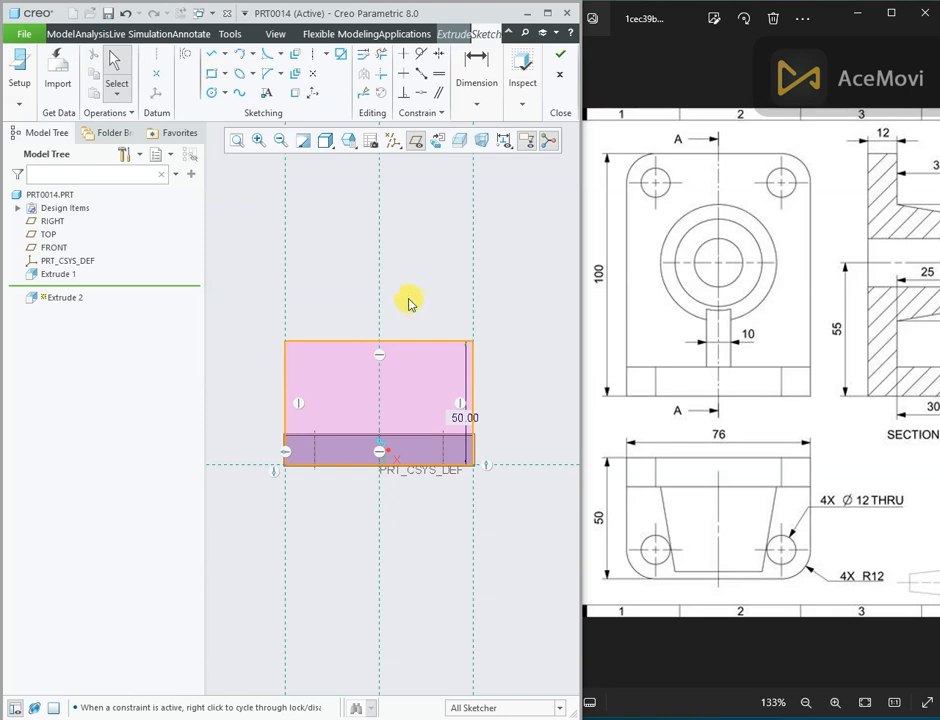
{"action": "left_click", "coordinate": [268, 55]}
{"action": "left_click", "coordinate": [305, 342]}
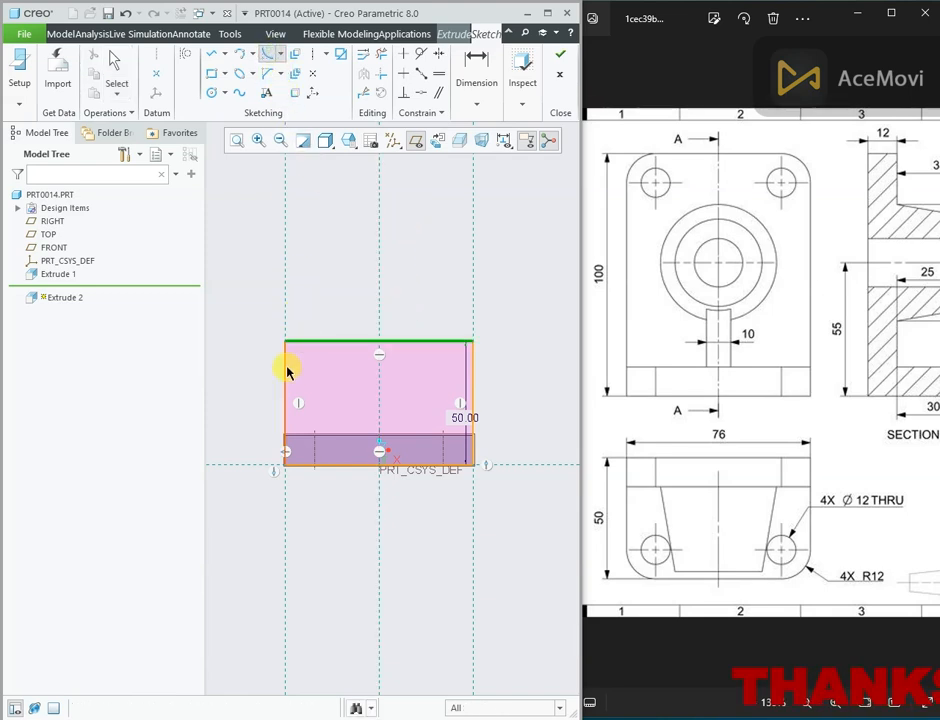
{"action": "left_click", "coordinate": [284, 367]}
{"action": "left_click", "coordinate": [455, 343]}
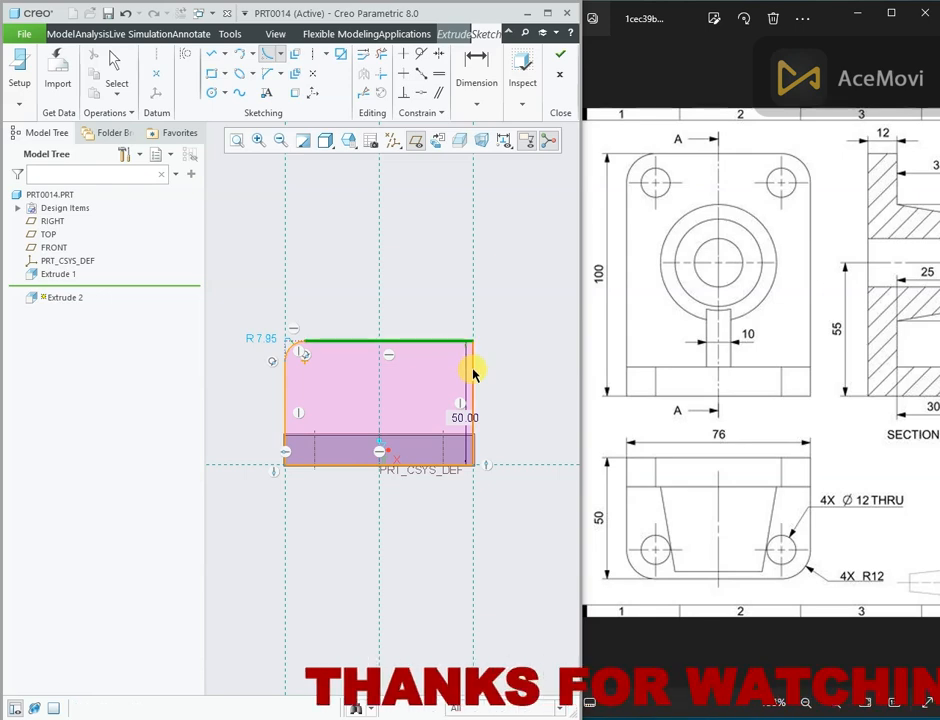
{"action": "left_click", "coordinate": [472, 369]}
{"action": "middle_click", "coordinate": [486, 316]}
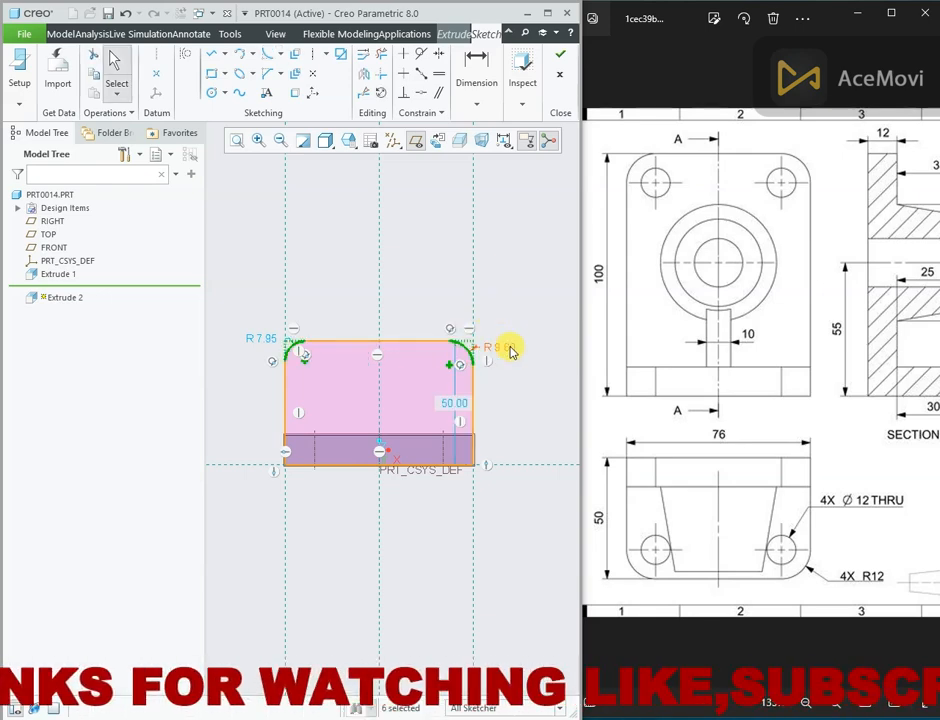
Constrain the two corner fillets to equal radii and set the radius to 12.
{"action": "left_click", "coordinate": [470, 90]}
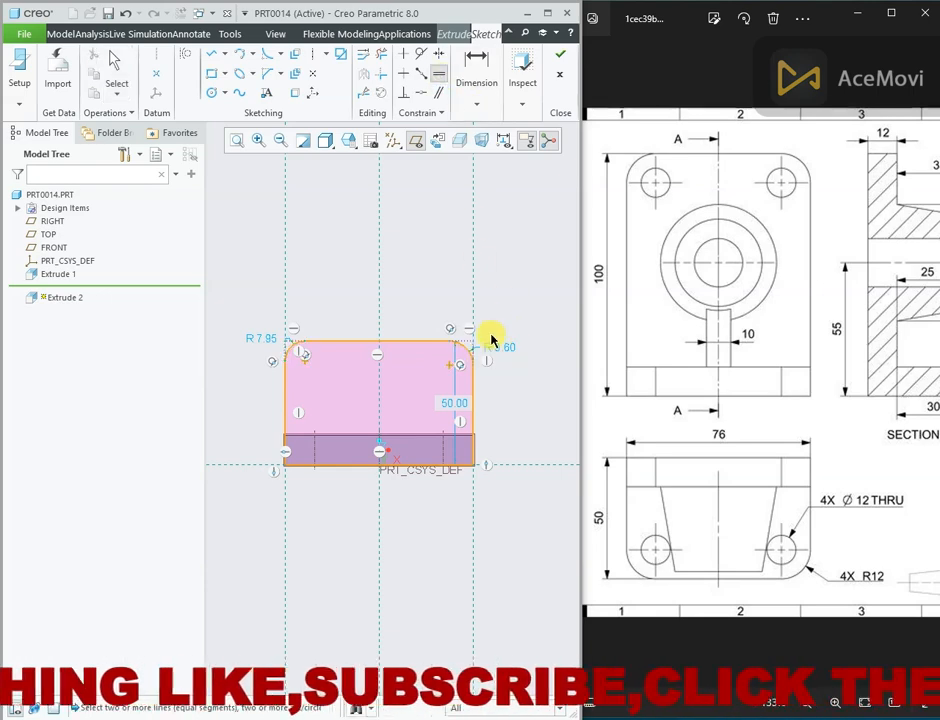
{"action": "left_click", "coordinate": [295, 346]}
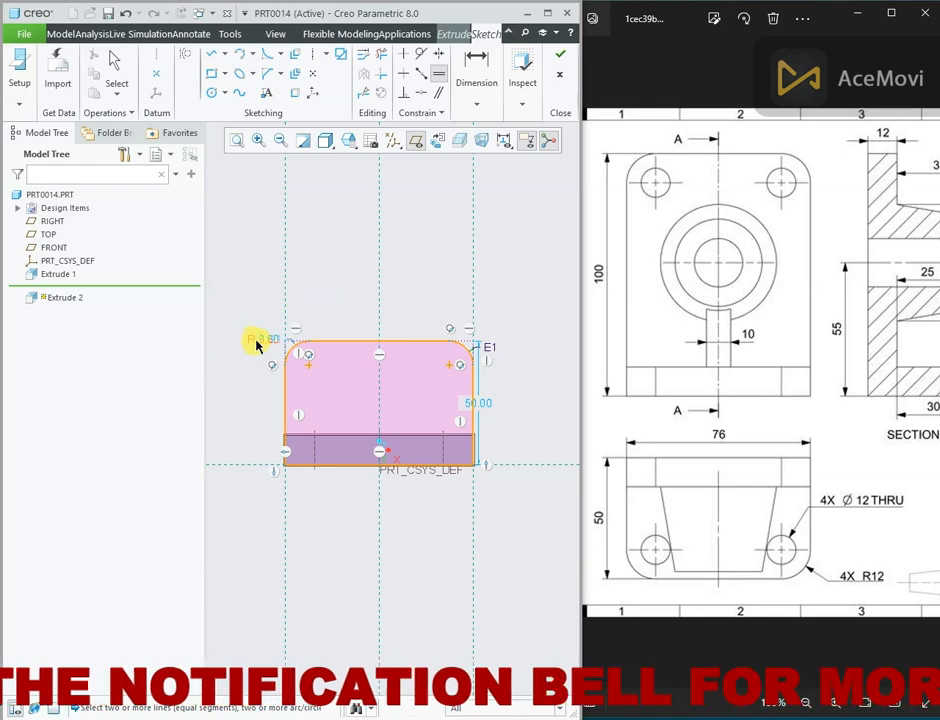
{"action": "middle_click", "coordinate": [316, 276]}
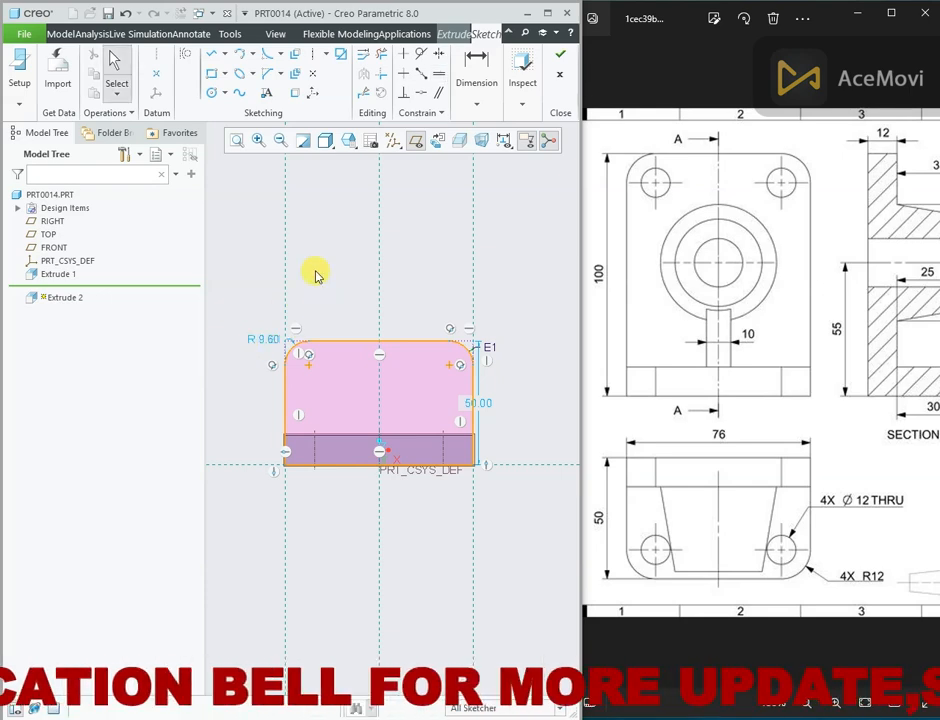
{"action": "double_click", "coordinate": [258, 342]}
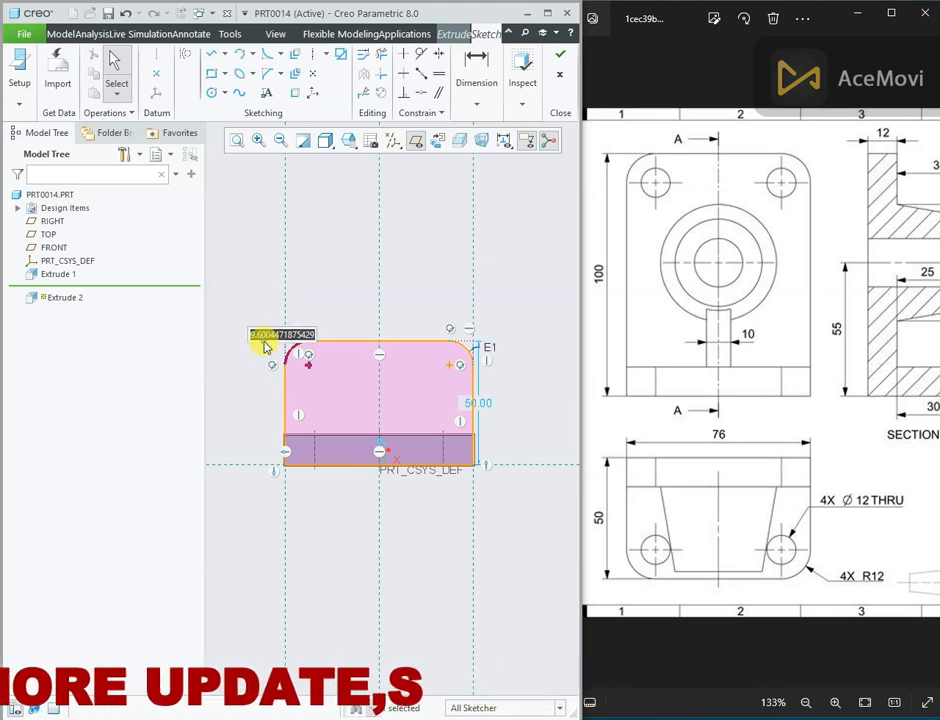
{"action": "type", "text": "12"}
{"action": "key", "text": "Return"}
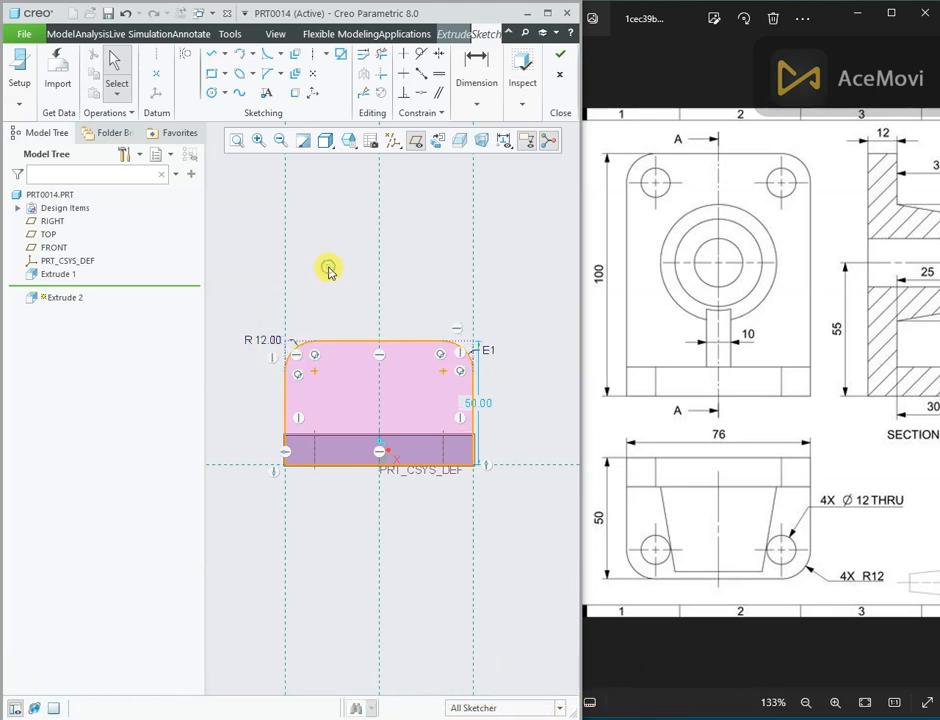
Sketch two equal circles centred on the corner fillets' centre points and set their diameter to 12.
{"action": "left_click", "coordinate": [427, 290]}
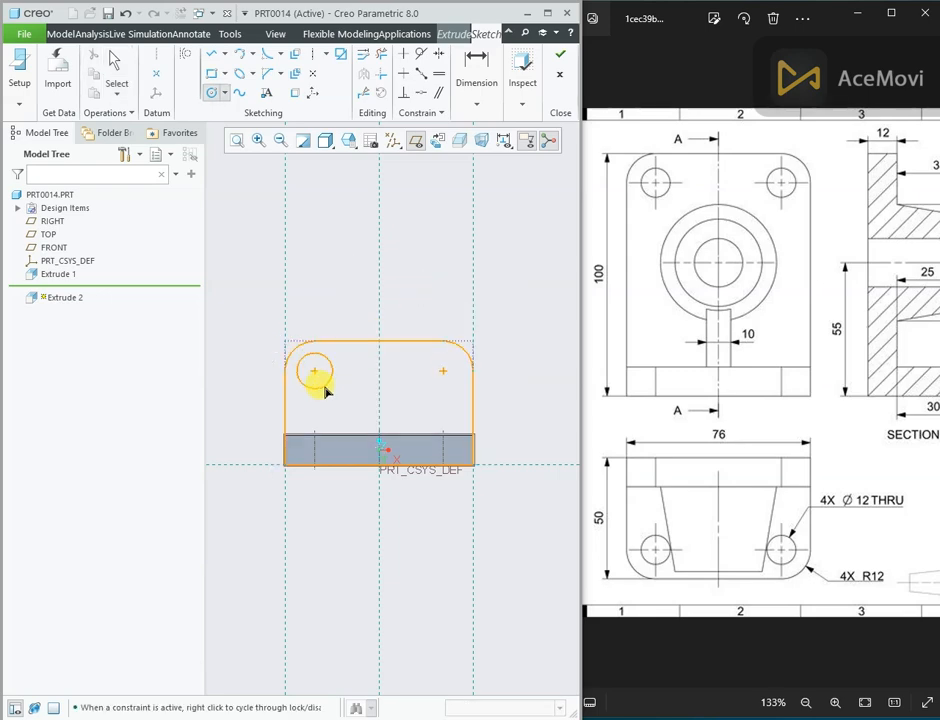
{"action": "left_click", "coordinate": [443, 371]}
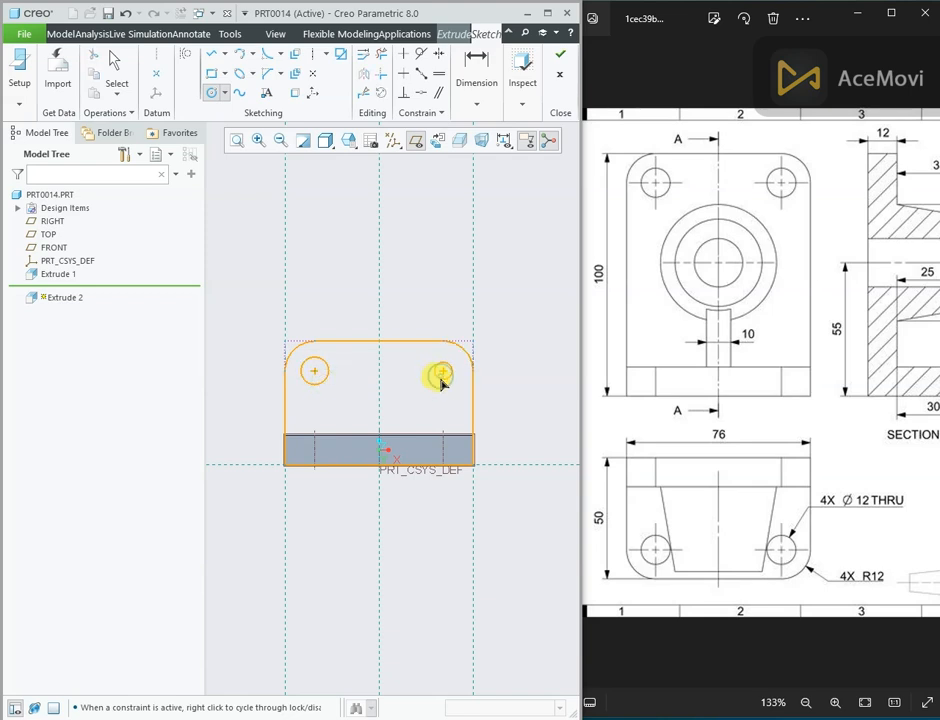
{"action": "left_click", "coordinate": [452, 378]}
{"action": "middle_click", "coordinate": [409, 258]}
{"action": "scroll", "coordinate": [409, 258], "scroll_direction": "down", "scroll_amount": 1}
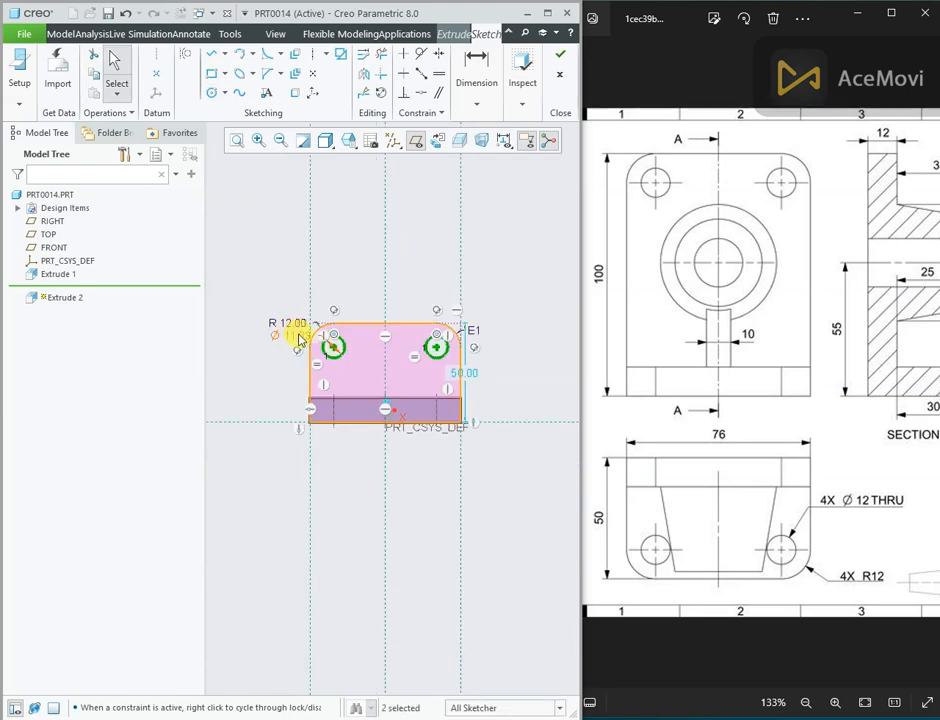
{"action": "double_click", "coordinate": [298, 336]}
{"action": "type", "text": "12"}
{"action": "key", "text": "Return"}
{"action": "left_click", "coordinate": [336, 256]}
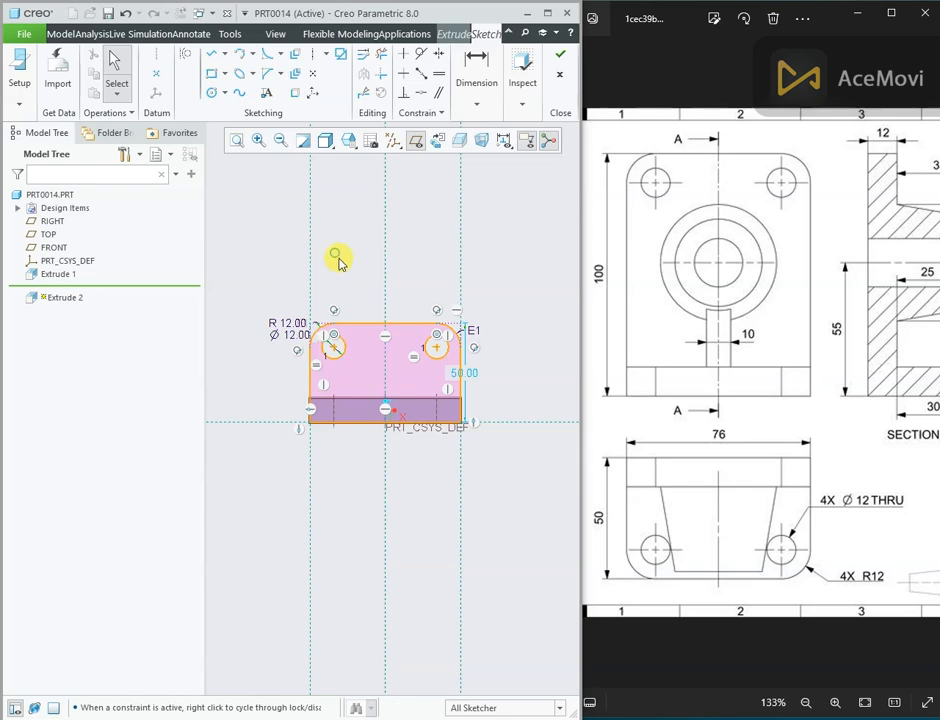
Finish the flange sketch and extrude it 12 deep, with the direction flipped toward the plate's body.
{"action": "scroll", "coordinate": [358, 291], "scroll_direction": "up", "scroll_amount": 1}
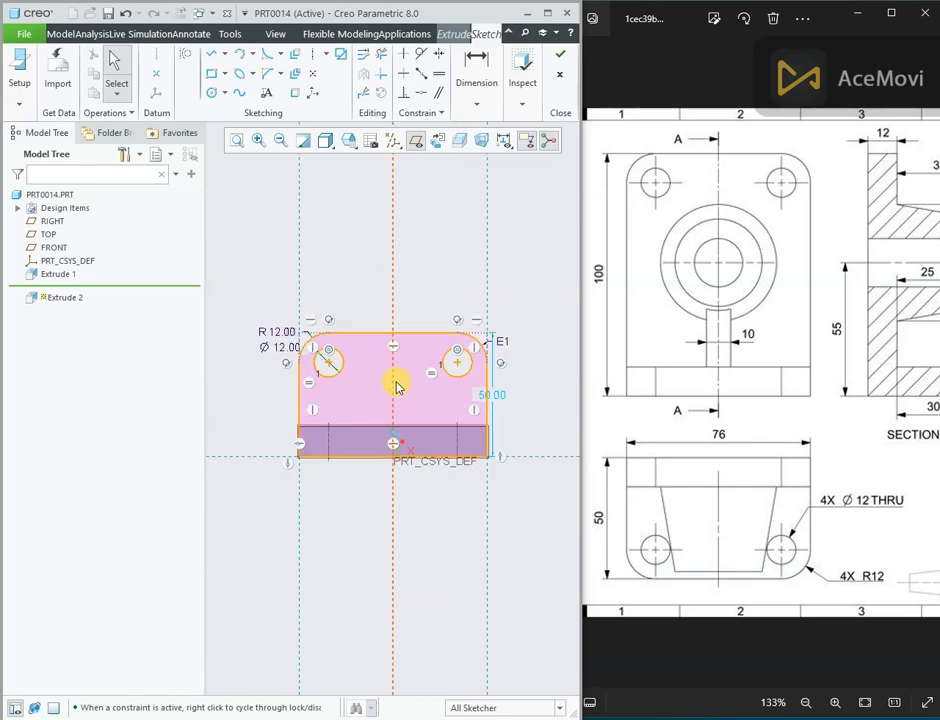
{"action": "mouse_move", "coordinate": [397, 387]}
{"action": "middle_mouse_down"}
{"action": "mouse_move", "coordinate": [386, 428]}
{"action": "mouse_move", "coordinate": [329, 455]}
{"action": "mouse_move", "coordinate": [348, 501]}
{"action": "middle_mouse_up"}
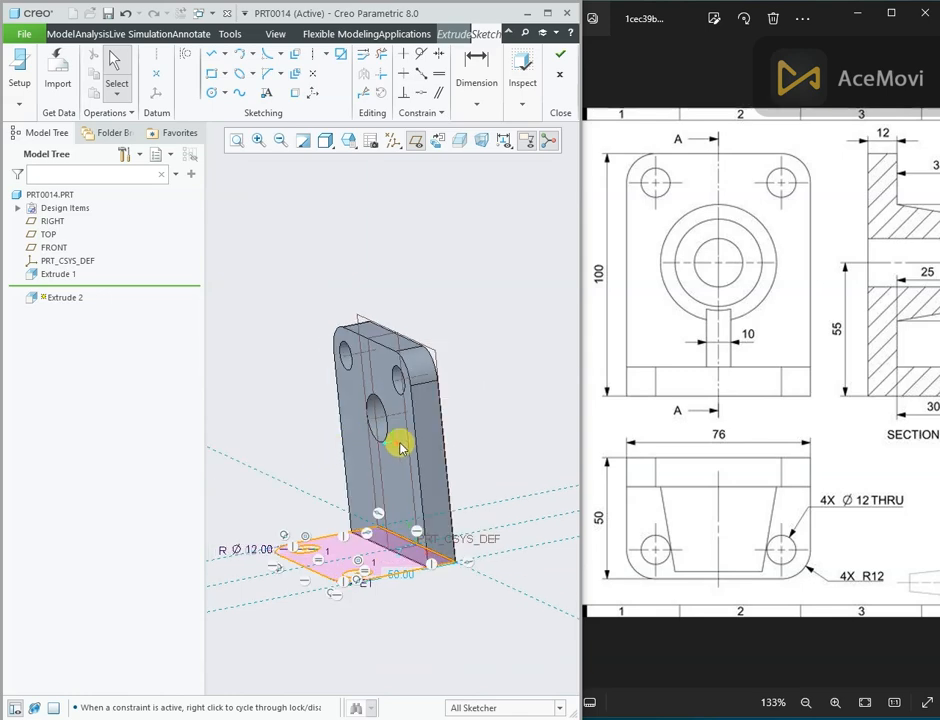
{"action": "mouse_move", "coordinate": [772, 451]}
{"action": "left_mouse_down"}
{"action": "mouse_move", "coordinate": [798, 452]}
{"action": "mouse_move", "coordinate": [713, 453]}
{"action": "left_mouse_up"}
{"action": "left_click_drag", "start_coordinate": [910, 486], "coordinate": [863, 493]}
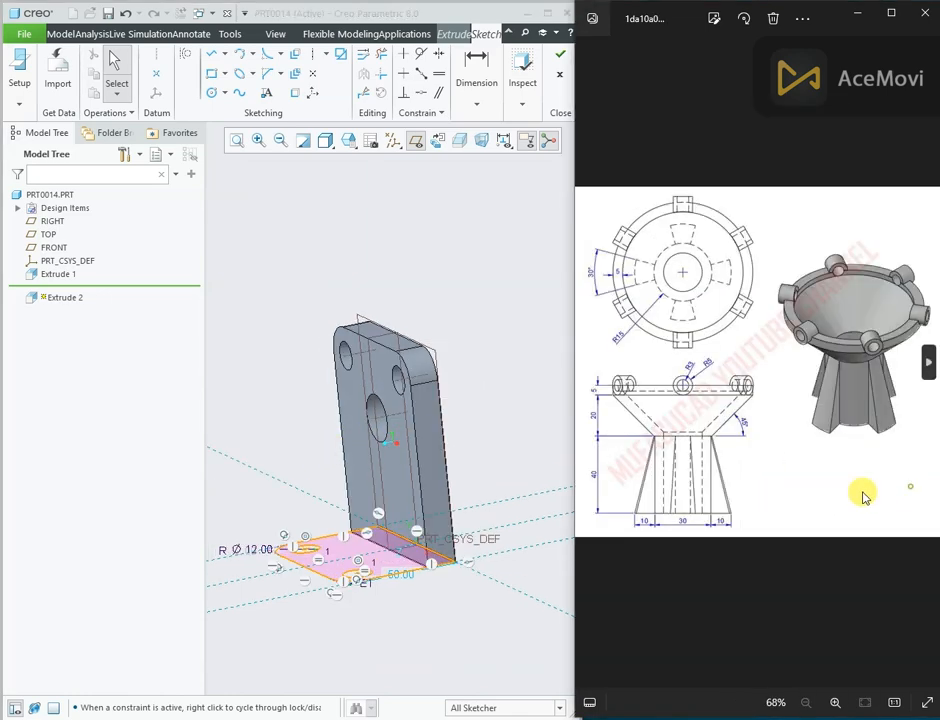
{"action": "left_click", "coordinate": [592, 380]}
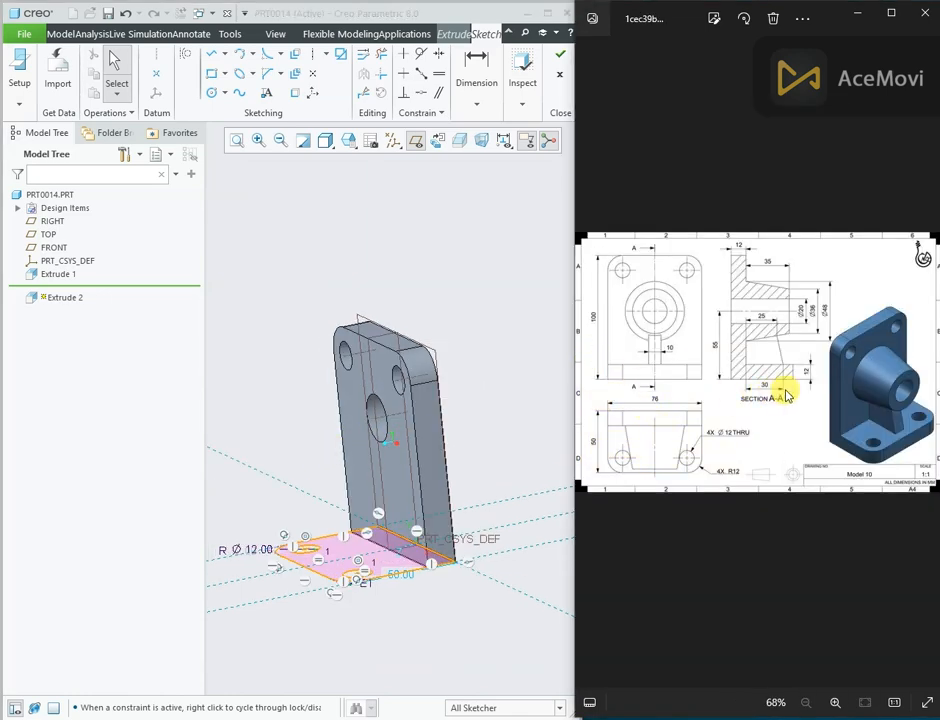
{"action": "scroll", "coordinate": [786, 368], "scroll_direction": "up", "scroll_amount": 2}
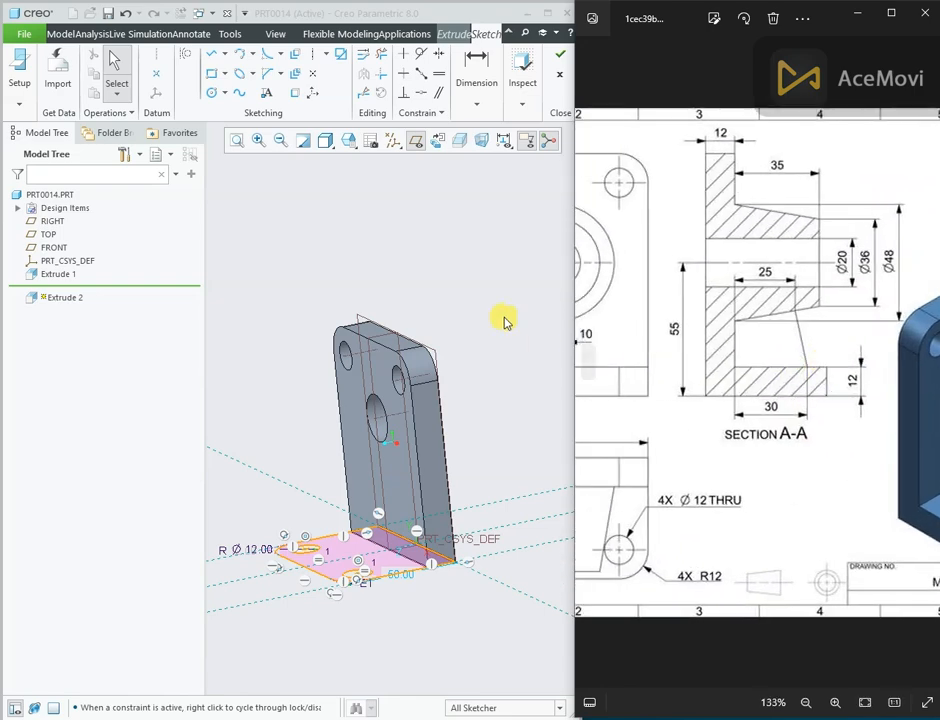
{"action": "left_click", "coordinate": [559, 55]}
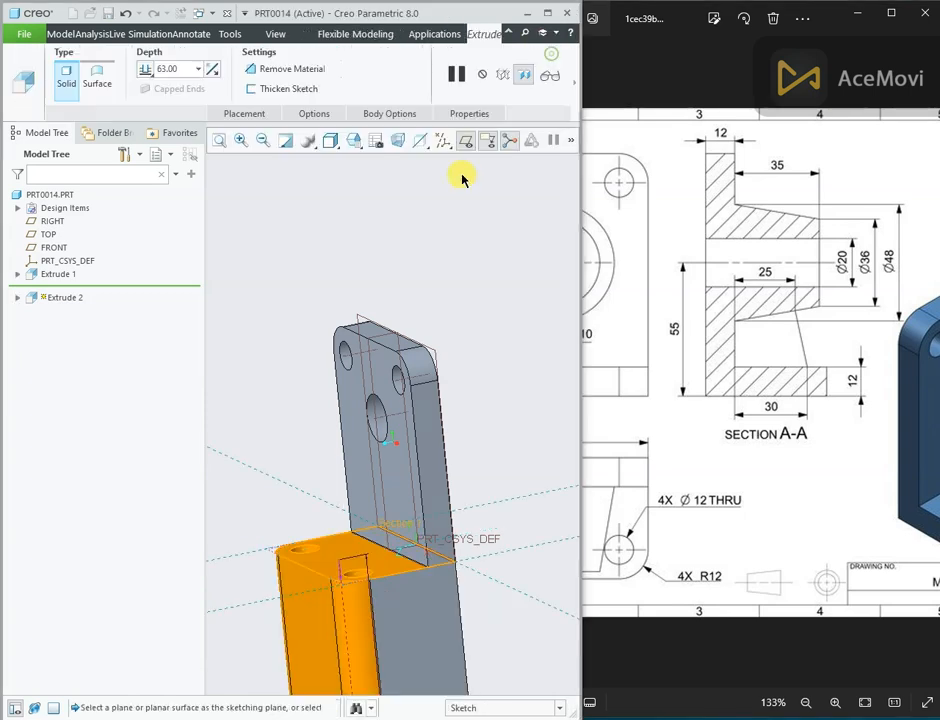
{"action": "left_click", "coordinate": [214, 71]}
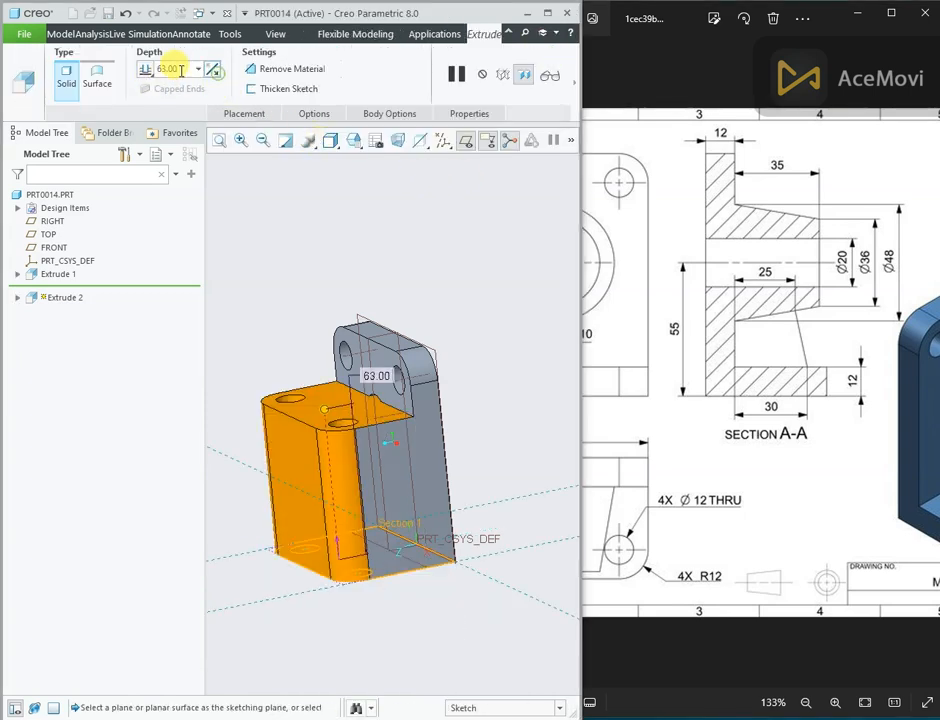
{"action": "type", "text": "12"}
{"action": "key", "text": "Return"}
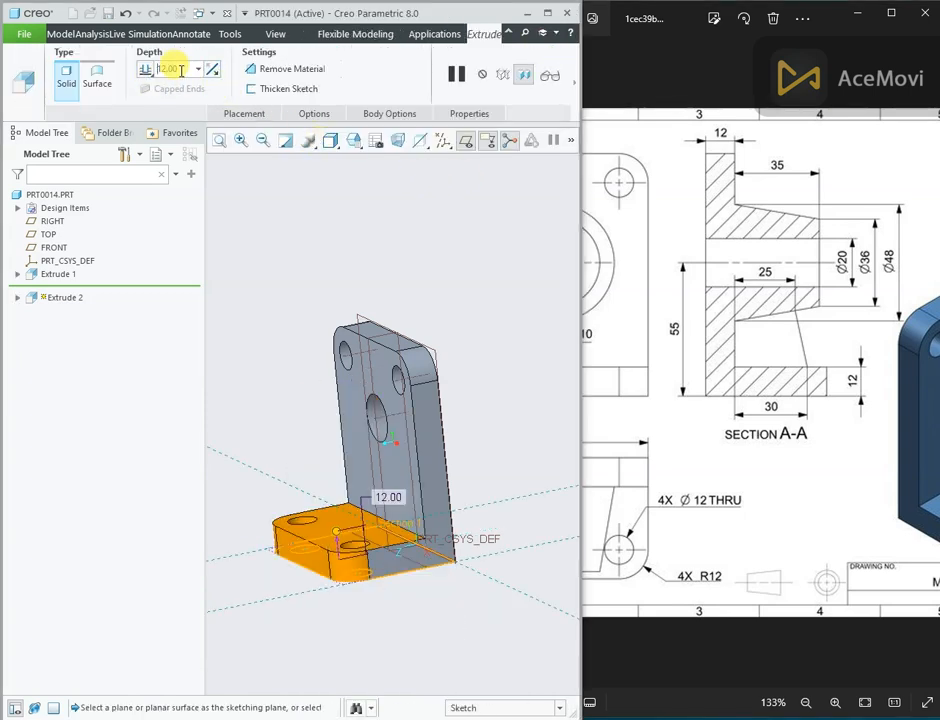
{"action": "left_click", "coordinate": [568, 93]}
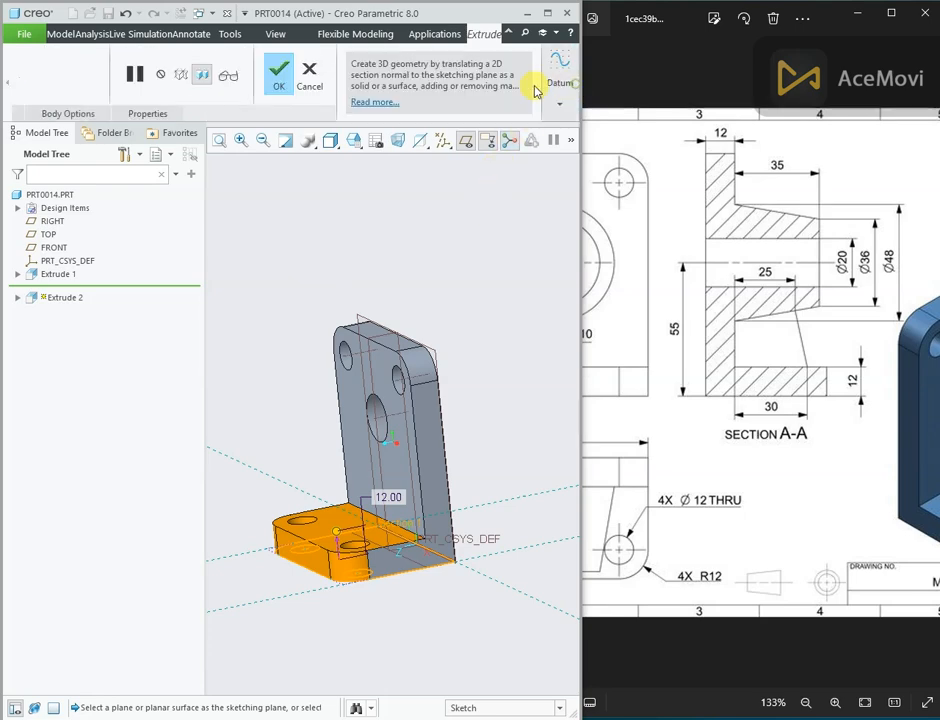
{"action": "left_click", "coordinate": [275, 78]}
Examine section A-A and the isometric view of the reference drawing for the tapered boss's shape and dimensions.
{"action": "middle_click_drag", "start_coordinate": [361, 256], "coordinate": [438, 249]}
{"action": "left_click_drag", "start_coordinate": [883, 449], "coordinate": [833, 456]}
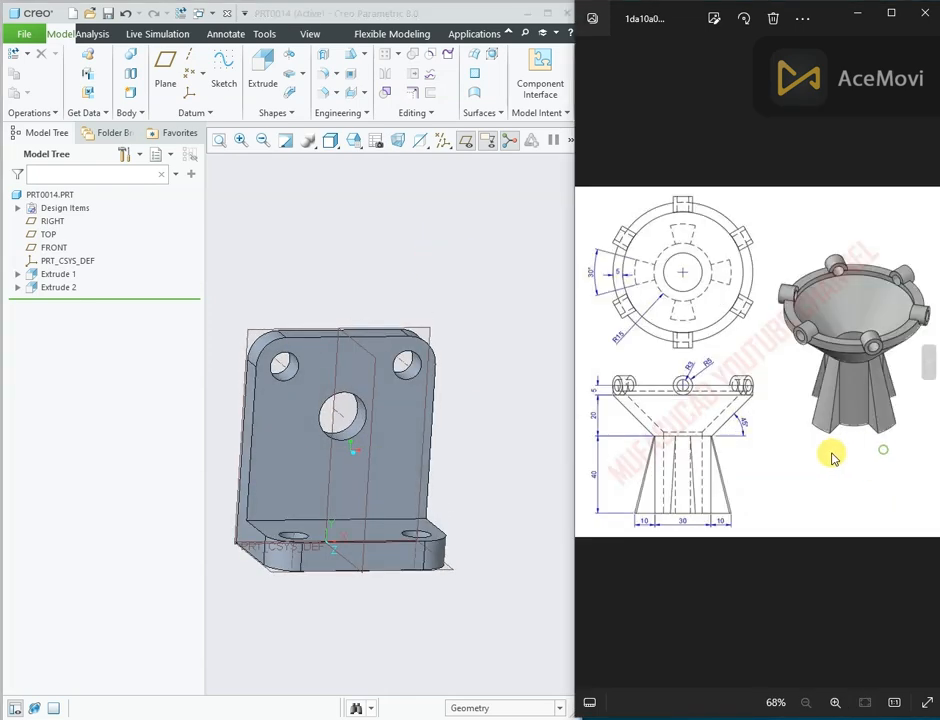
{"action": "left_click", "coordinate": [590, 366]}
{"action": "scroll", "coordinate": [776, 357], "scroll_direction": "up", "scroll_amount": 2}
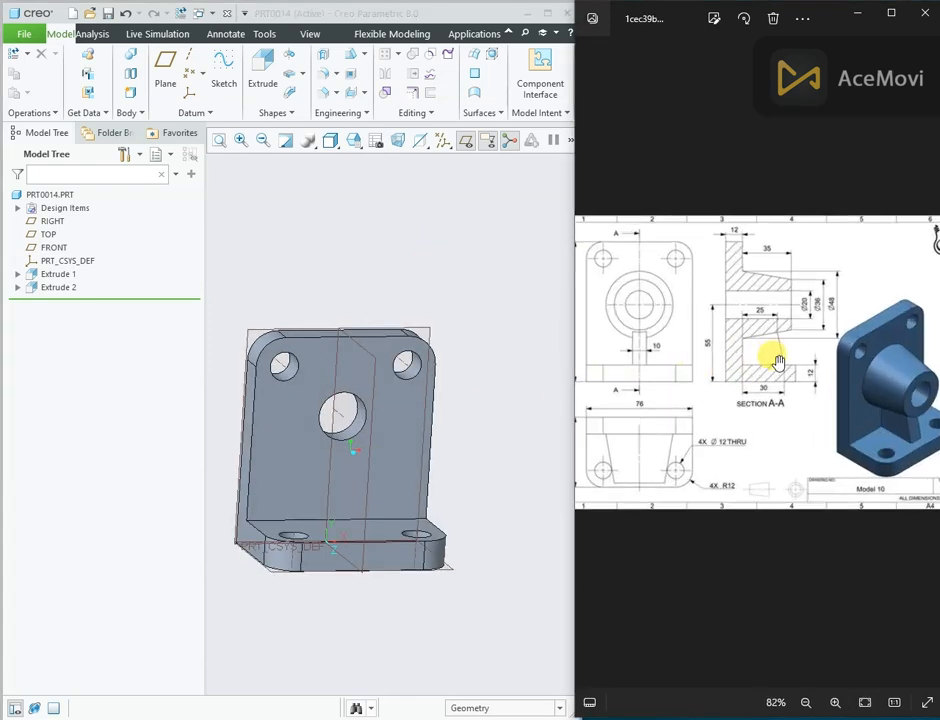
{"action": "scroll", "coordinate": [784, 348], "scroll_direction": "up", "scroll_amount": 2}
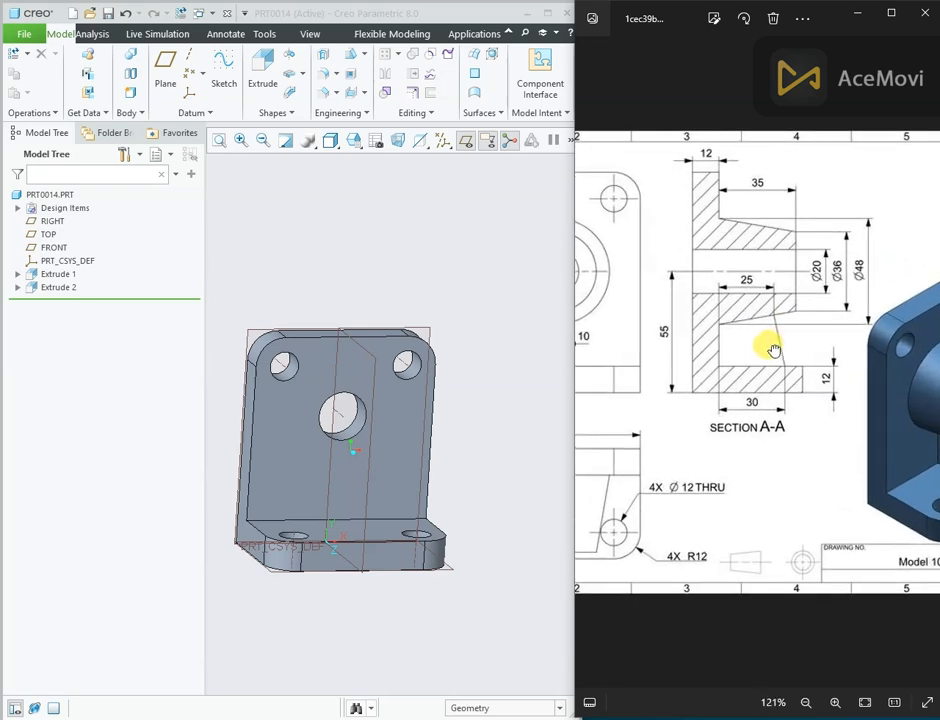
{"action": "left_click_drag", "start_coordinate": [776, 352], "coordinate": [724, 352]}
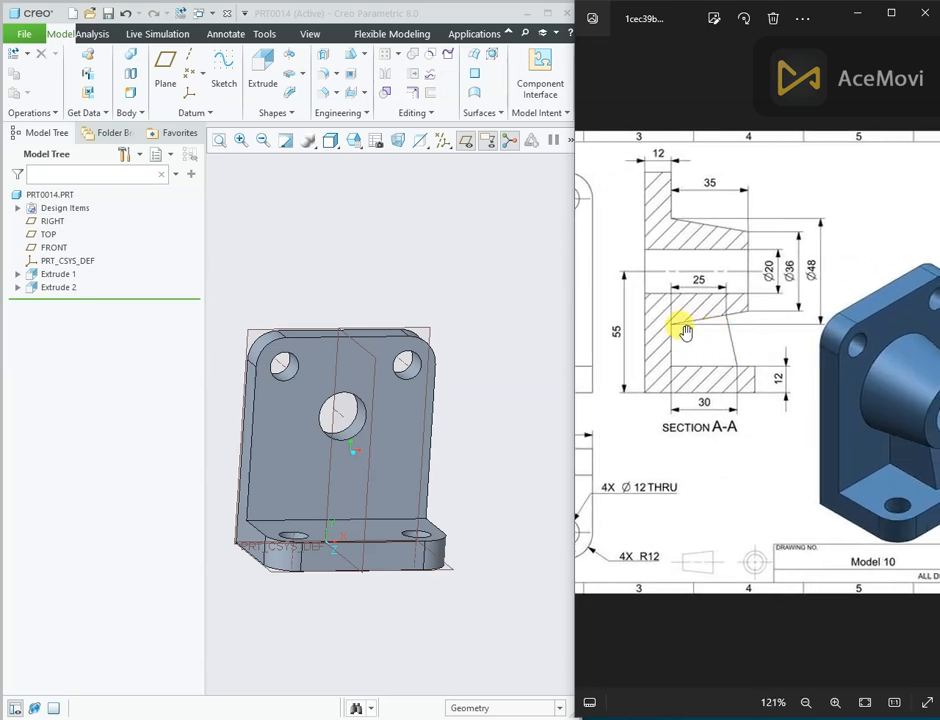
{"action": "mouse_move", "coordinate": [375, 229]}
{"action": "middle_mouse_down"}
{"action": "mouse_move", "coordinate": [393, 219]}
{"action": "mouse_move", "coordinate": [376, 229]}
{"action": "middle_mouse_up"}
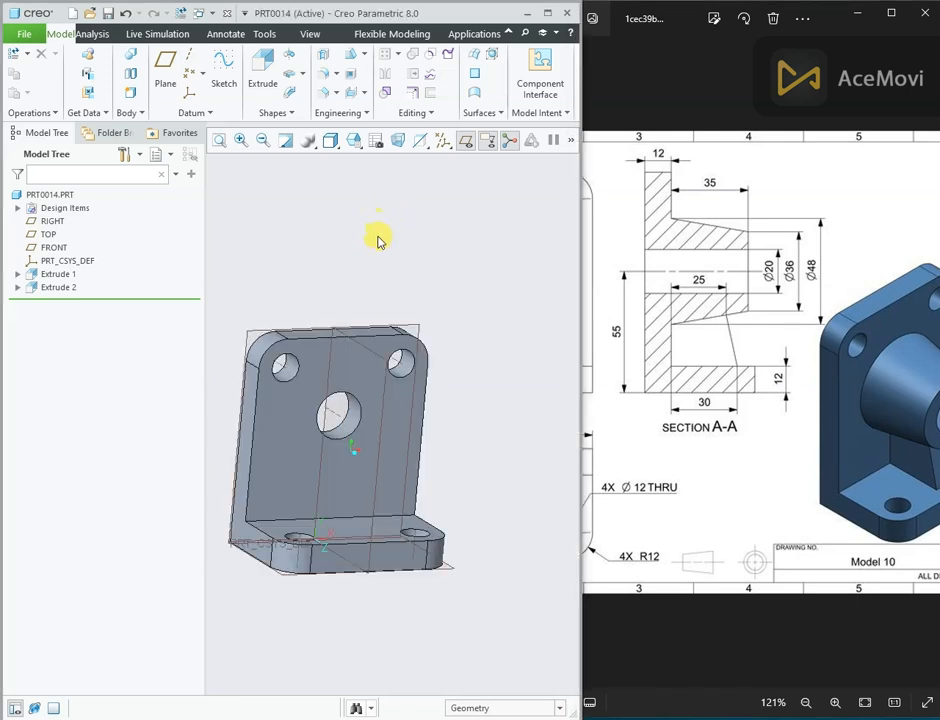
Start a revolve sketch on the RIGHT datum plane and orient the view parallel to the sketch plane.
{"action": "left_click", "coordinate": [375, 355]}
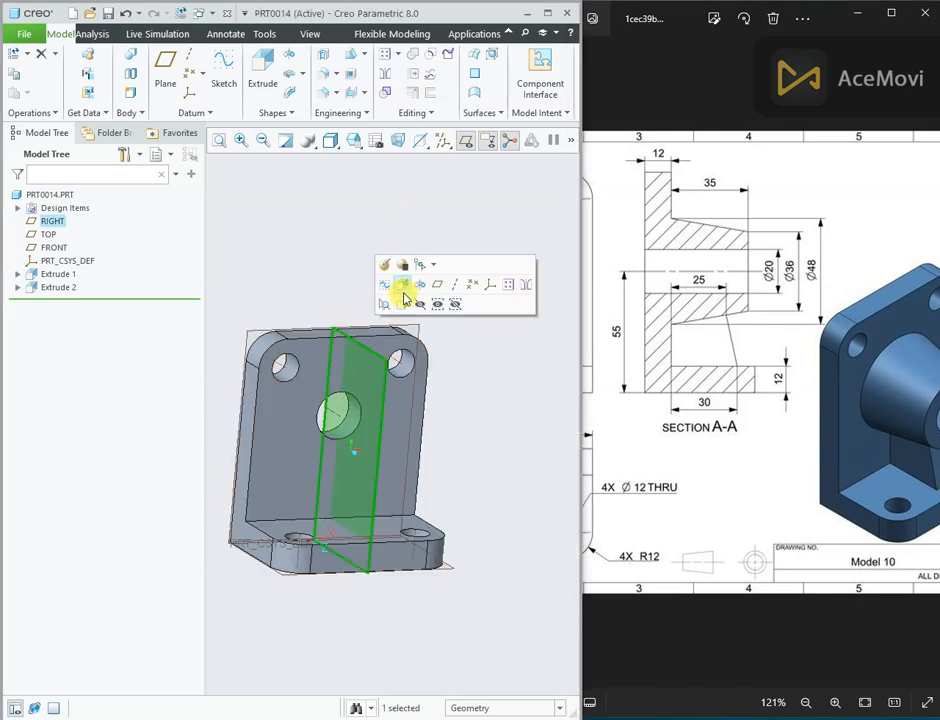
{"action": "left_click", "coordinate": [415, 289]}
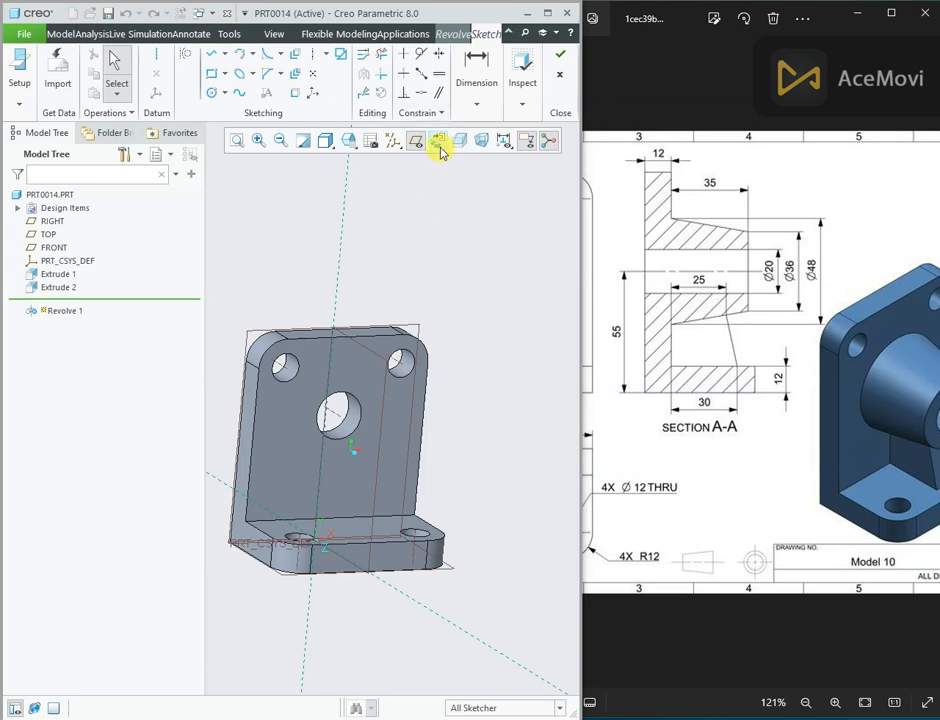
{"action": "left_click", "coordinate": [439, 147]}
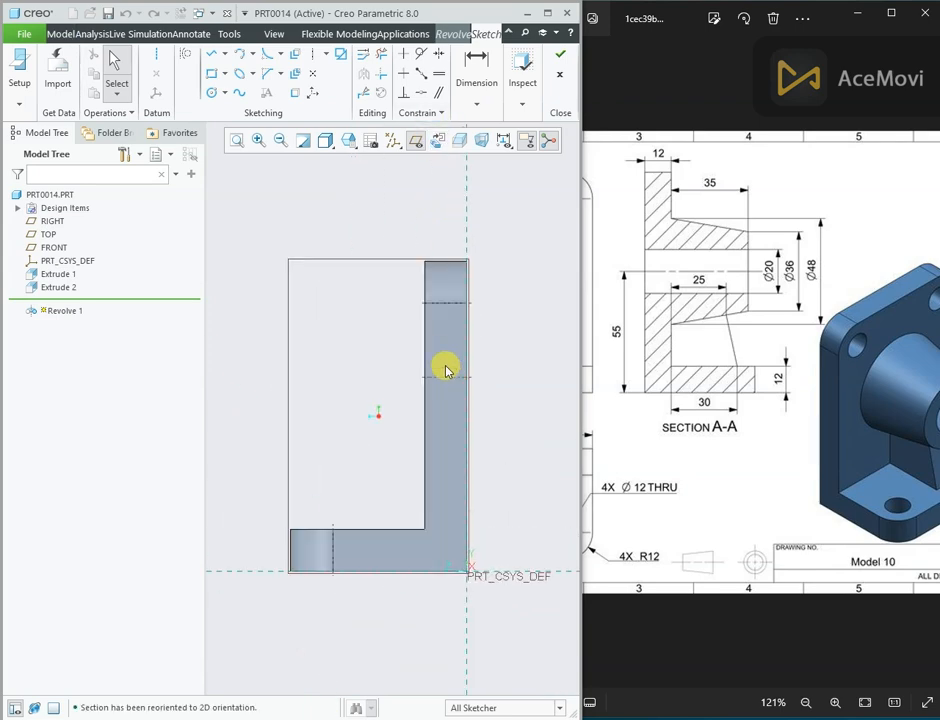
Add the axis of the back plate's large central hole as a sketch reference.
{"action": "right_click", "coordinate": [389, 213]}
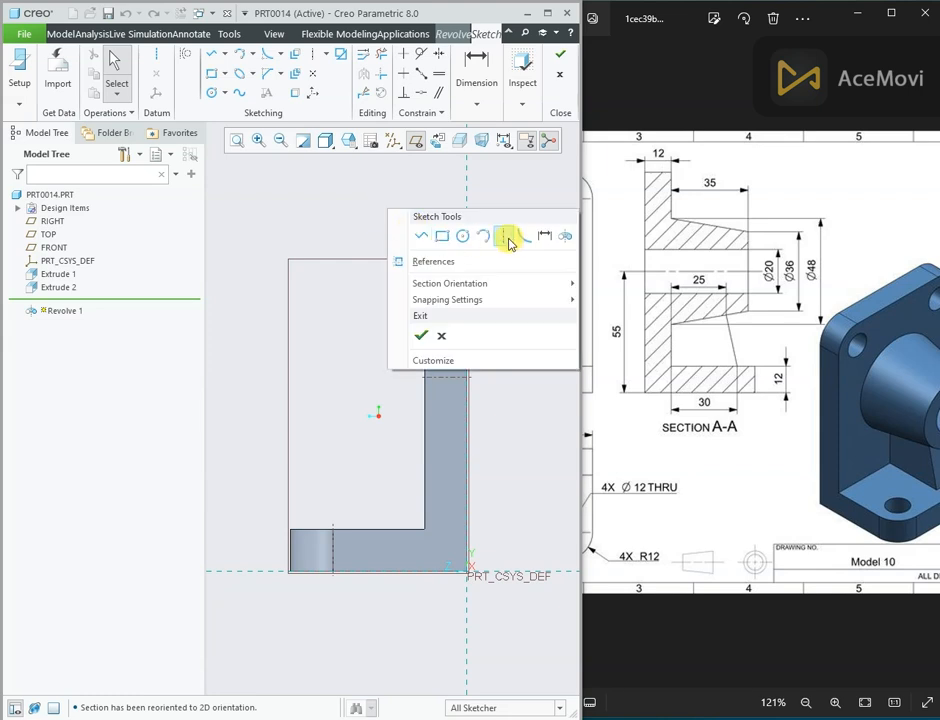
{"action": "left_click", "coordinate": [462, 262]}
{"action": "left_click", "coordinate": [455, 379]}
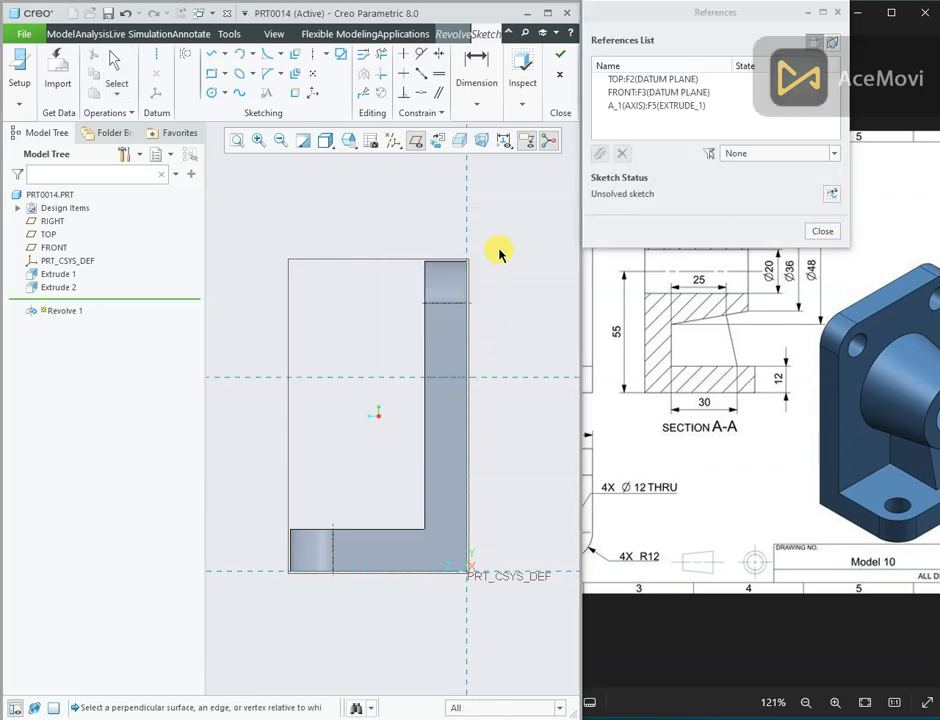
{"action": "left_click", "coordinate": [818, 233]}
Draw a horizontal centerline along the large hole's axis to serve as the axis of revolution.
{"action": "right_click", "coordinate": [523, 202]}
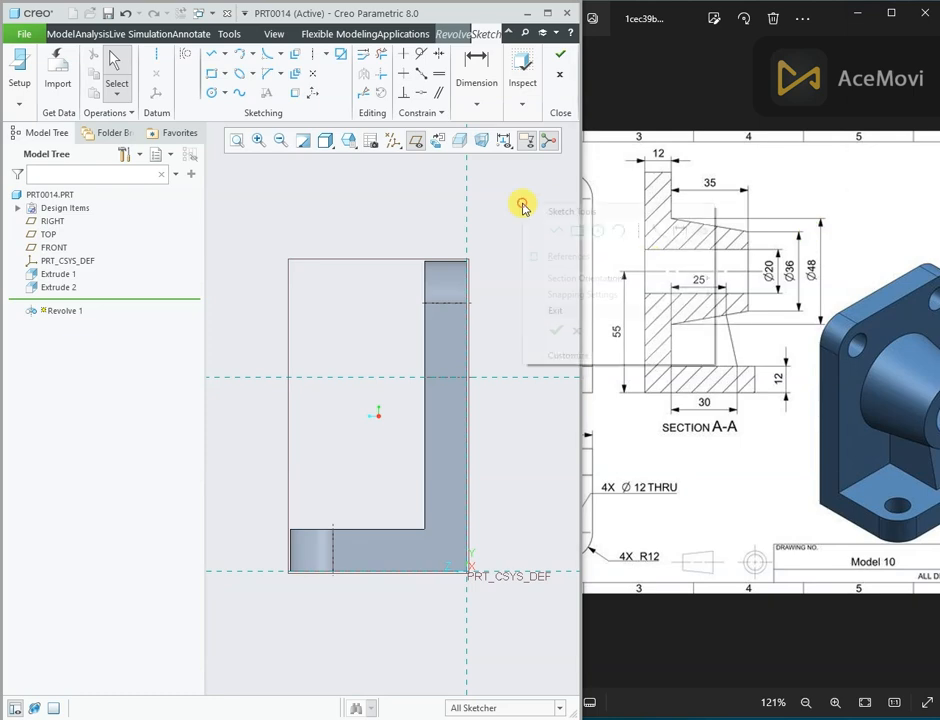
{"action": "left_click", "coordinate": [633, 236]}
{"action": "left_click", "coordinate": [430, 378]}
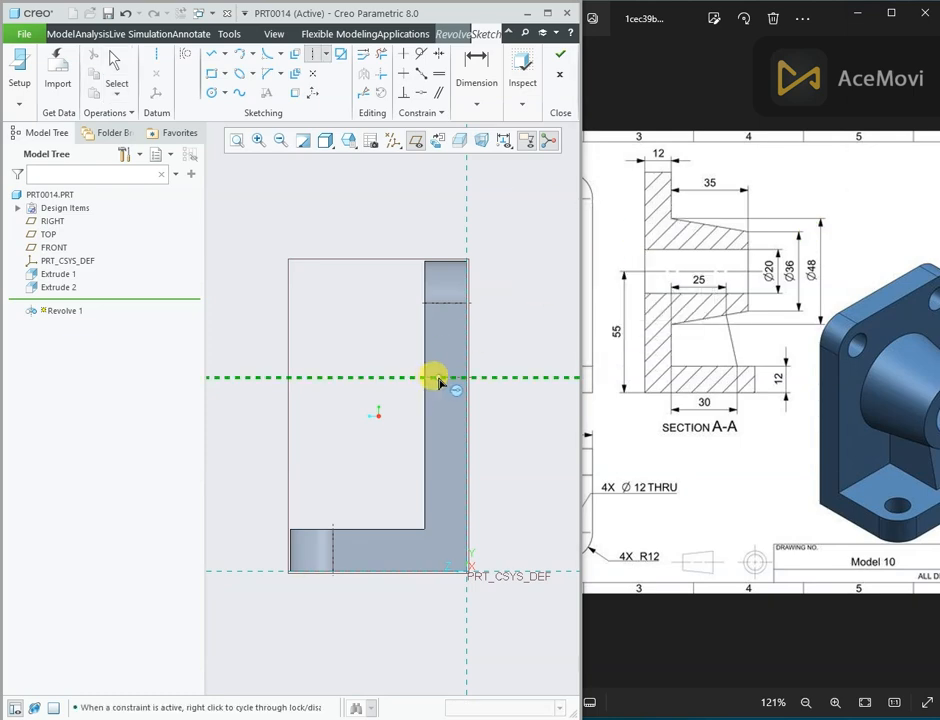
{"action": "left_click", "coordinate": [457, 378]}
{"action": "middle_click", "coordinate": [491, 295]}
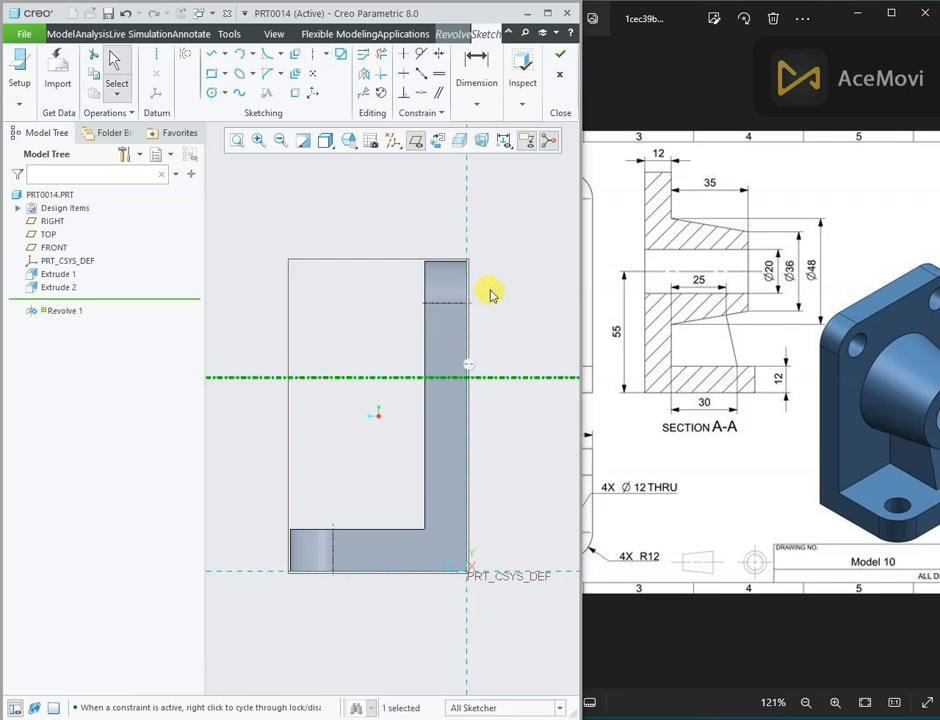
Sketch a closed four-sided tapered profile about 32.5 long above the centerline, with its wide end on the plate's inner face.
{"action": "right_click", "coordinate": [365, 206]}
{"action": "left_click", "coordinate": [403, 231]}
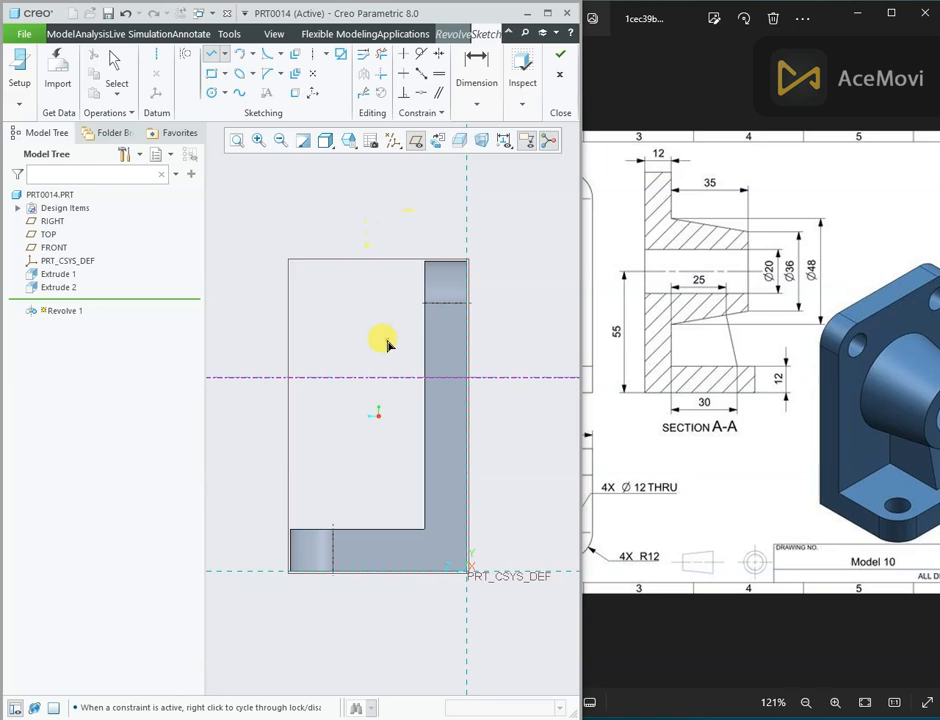
{"action": "left_click", "coordinate": [425, 340]}
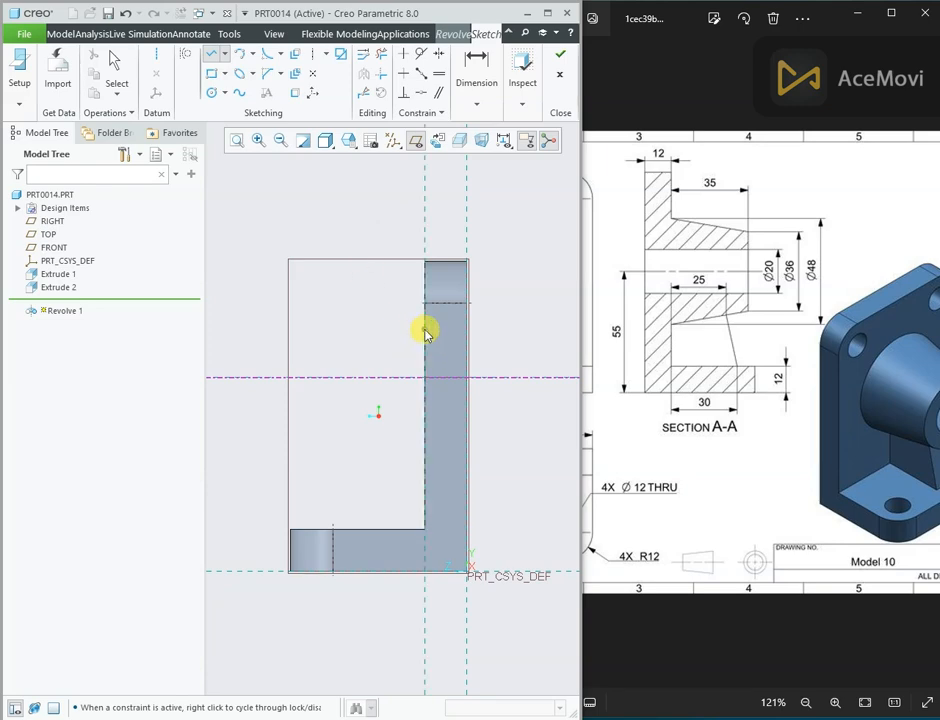
{"action": "left_click", "coordinate": [310, 362]}
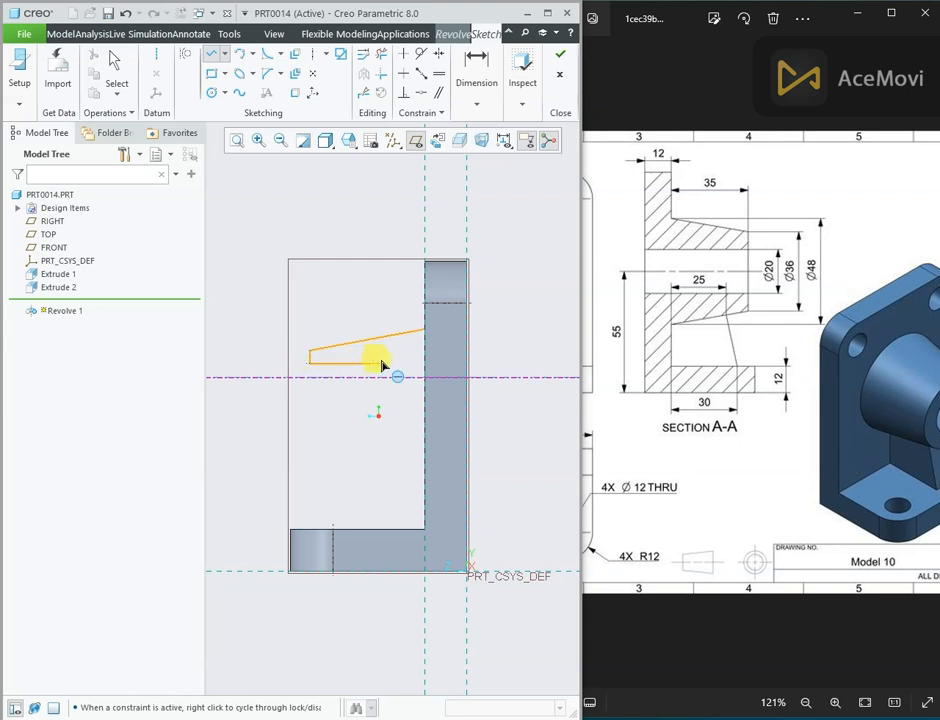
{"action": "left_click", "coordinate": [425, 330]}
{"action": "middle_click", "coordinate": [498, 311]}
{"action": "middle_click", "coordinate": [498, 312]}
{"action": "scroll", "coordinate": [497, 316], "scroll_direction": "up", "scroll_amount": 2}
{"action": "scroll", "coordinate": [445, 345], "scroll_direction": "down", "scroll_amount": 3}
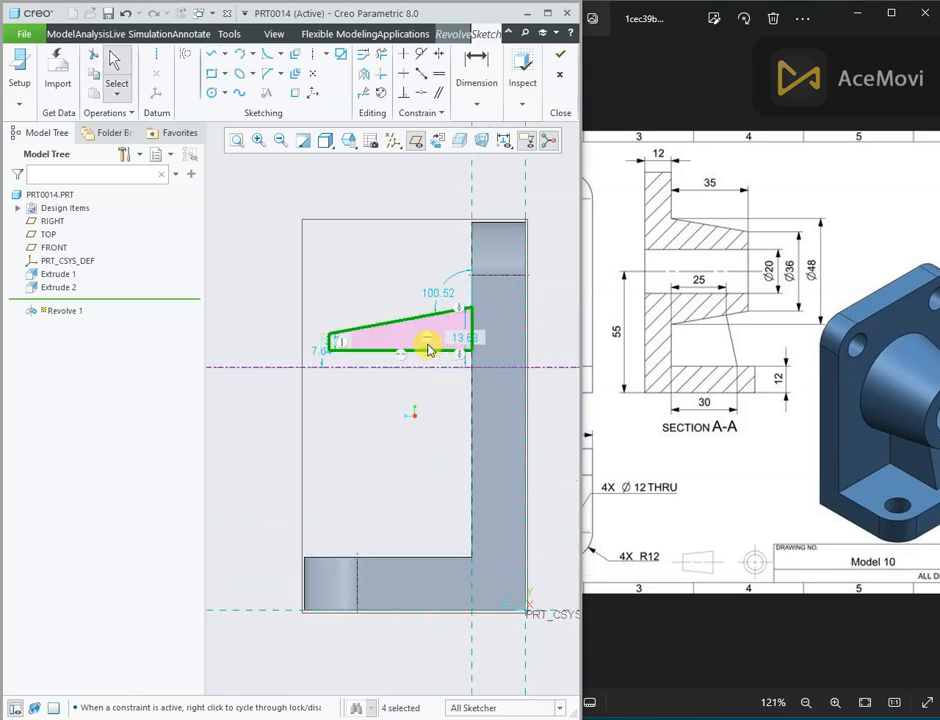
Add a diameter dimension about the centerline at the profile's wide end and set it to 84.
{"action": "left_click", "coordinate": [358, 164]}
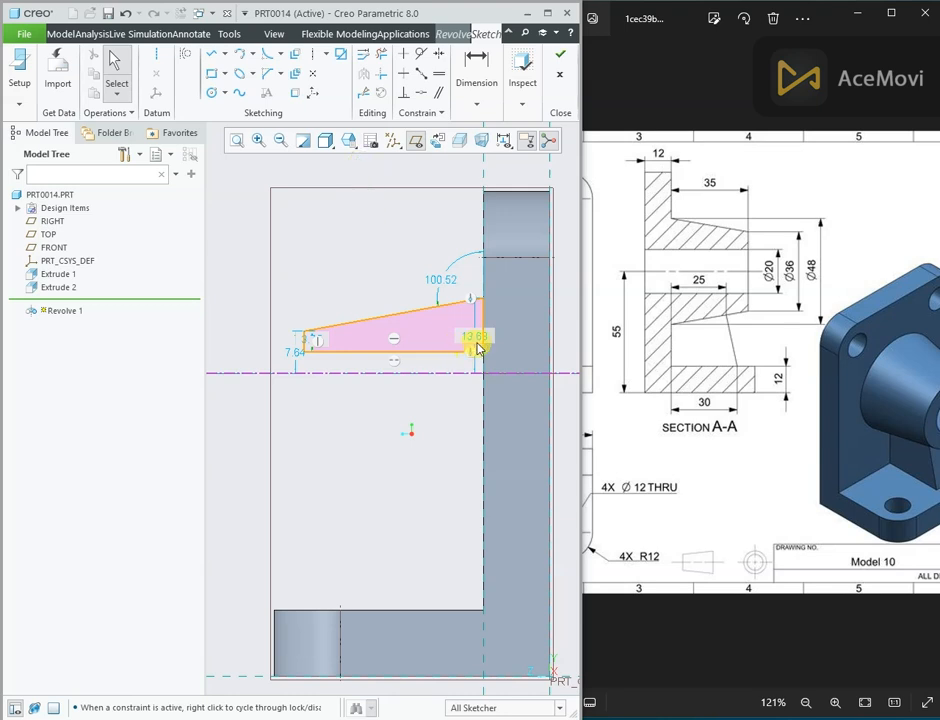
{"action": "right_click", "coordinate": [390, 228]}
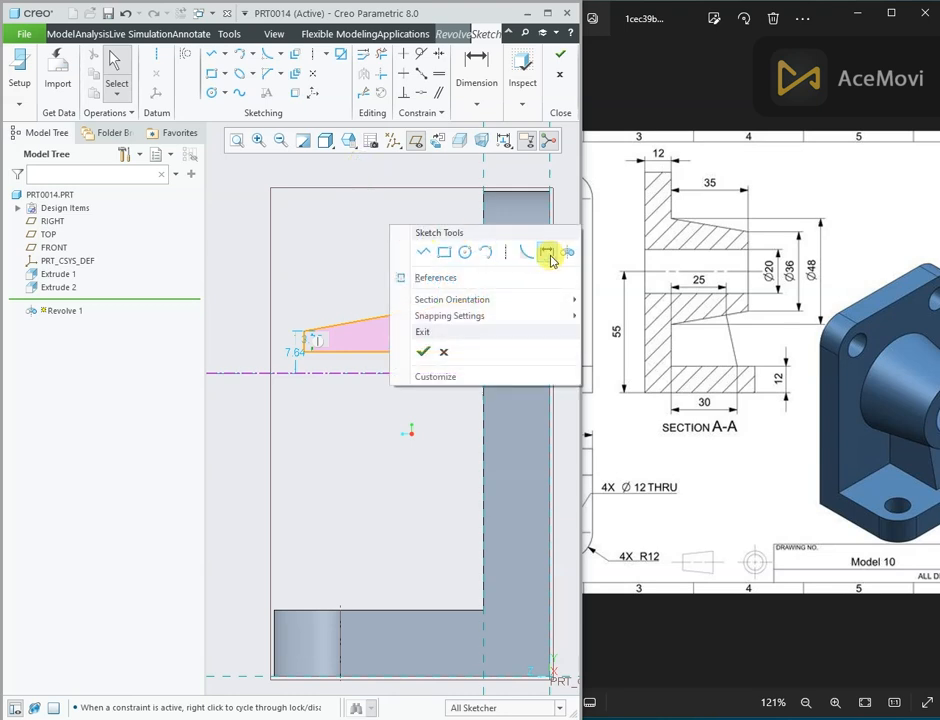
{"action": "left_click", "coordinate": [547, 251]}
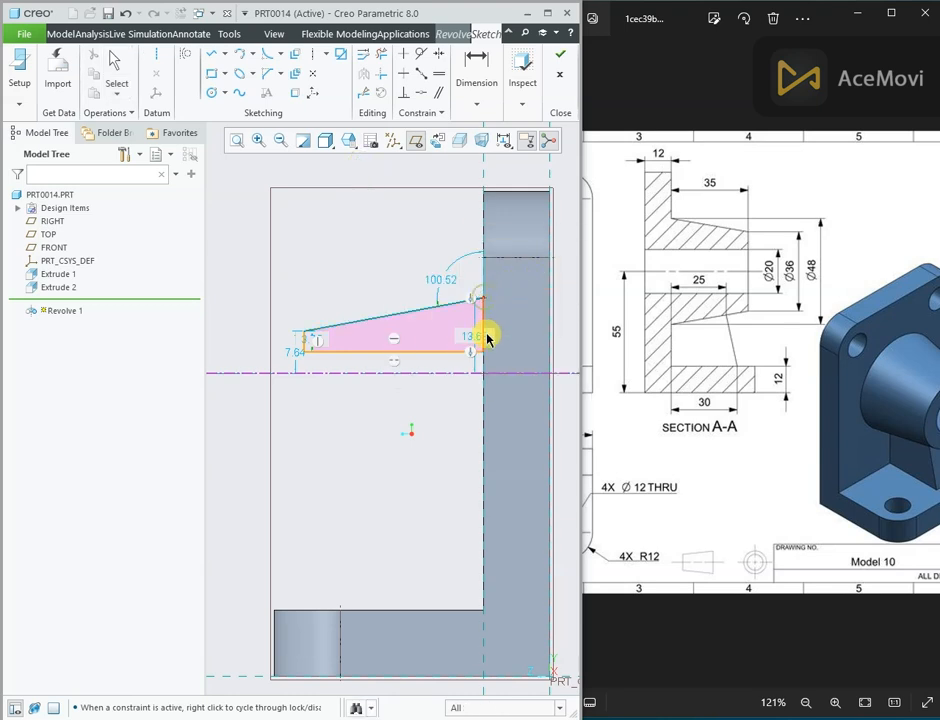
{"action": "left_click", "coordinate": [491, 375]}
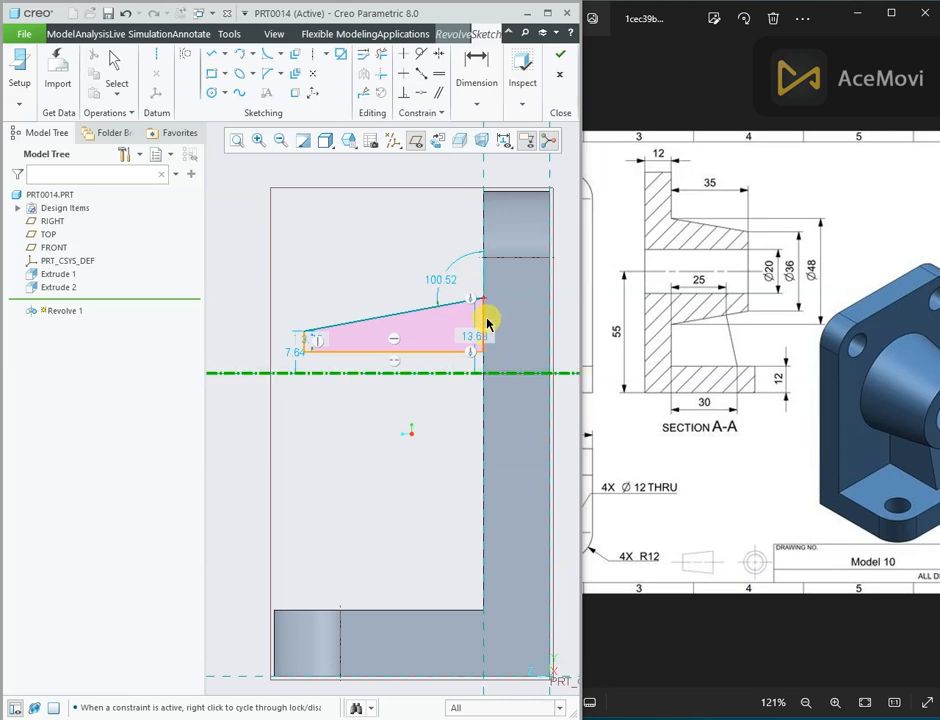
{"action": "scroll", "coordinate": [486, 300], "scroll_direction": "down", "scroll_amount": 1}
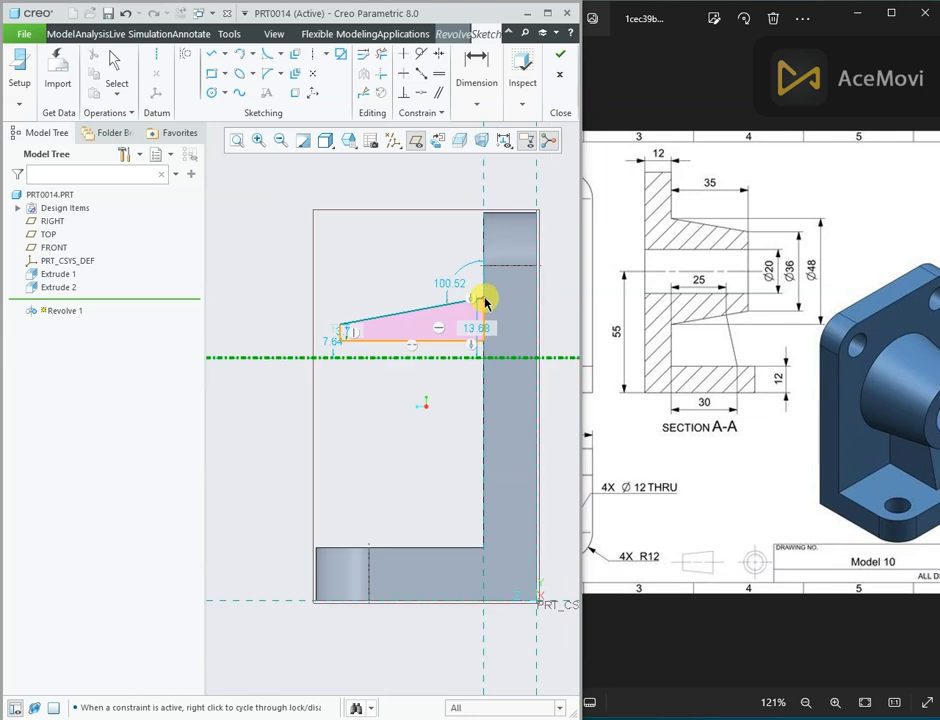
{"action": "middle_click", "coordinate": [271, 340]}
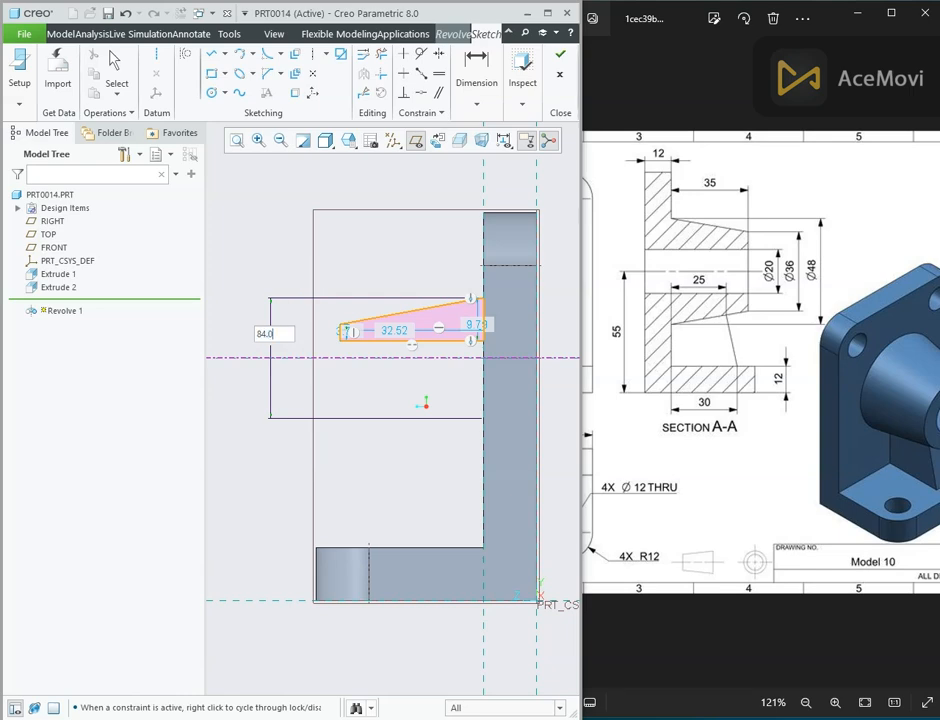
{"action": "type", "text": "84.0"}
{"action": "key", "text": "Return"}
Set the diameter at the profile's wide end to 48.
{"action": "scroll", "coordinate": [407, 395], "scroll_direction": "down", "scroll_amount": 1}
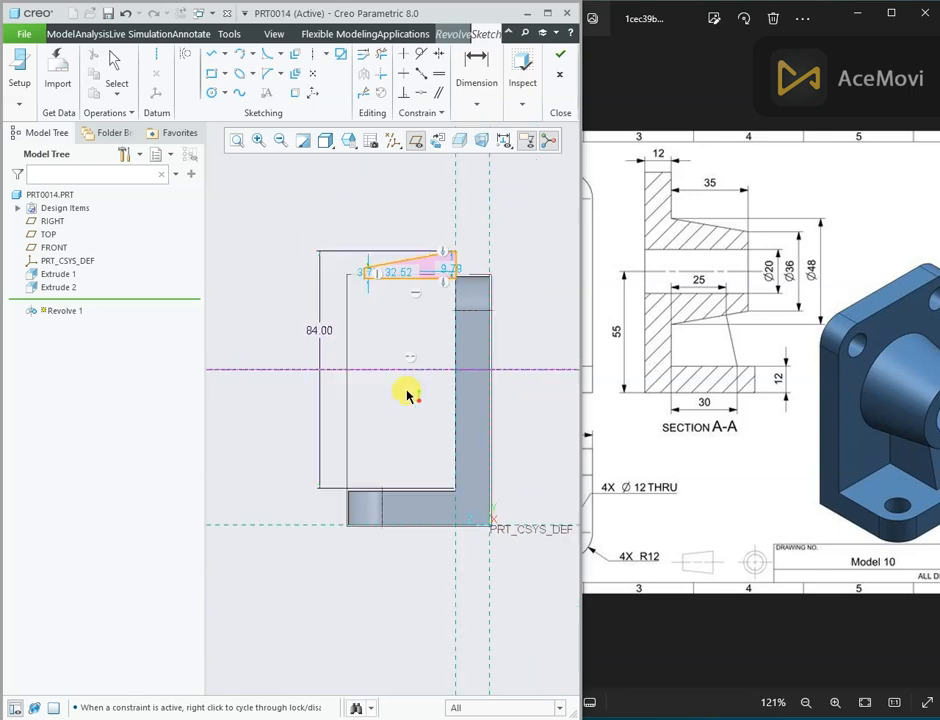
{"action": "scroll", "coordinate": [395, 358], "scroll_direction": "up", "scroll_amount": 1}
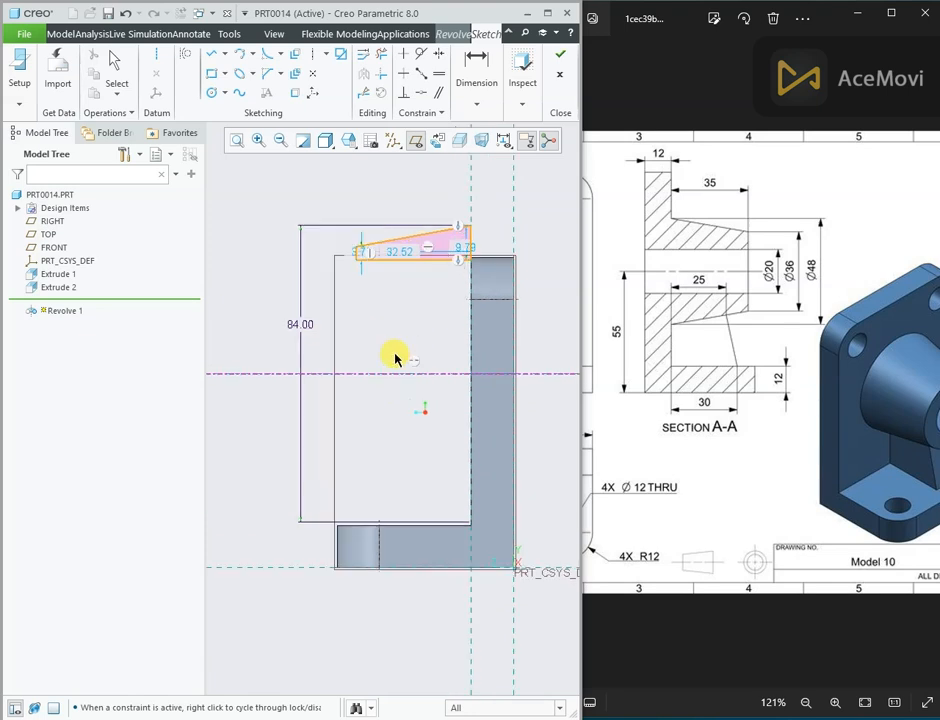
{"action": "scroll", "coordinate": [395, 358], "scroll_direction": "down", "scroll_amount": 1}
{"action": "scroll", "coordinate": [405, 347], "scroll_direction": "up", "scroll_amount": 1}
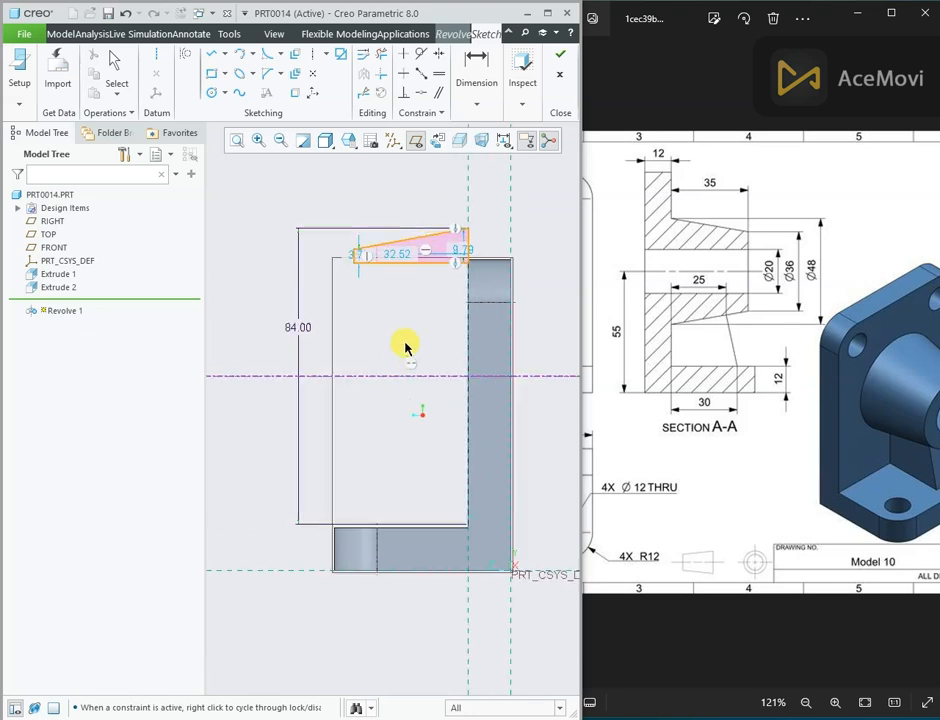
{"action": "middle_click", "coordinate": [325, 302]}
{"action": "left_click", "coordinate": [299, 329]}
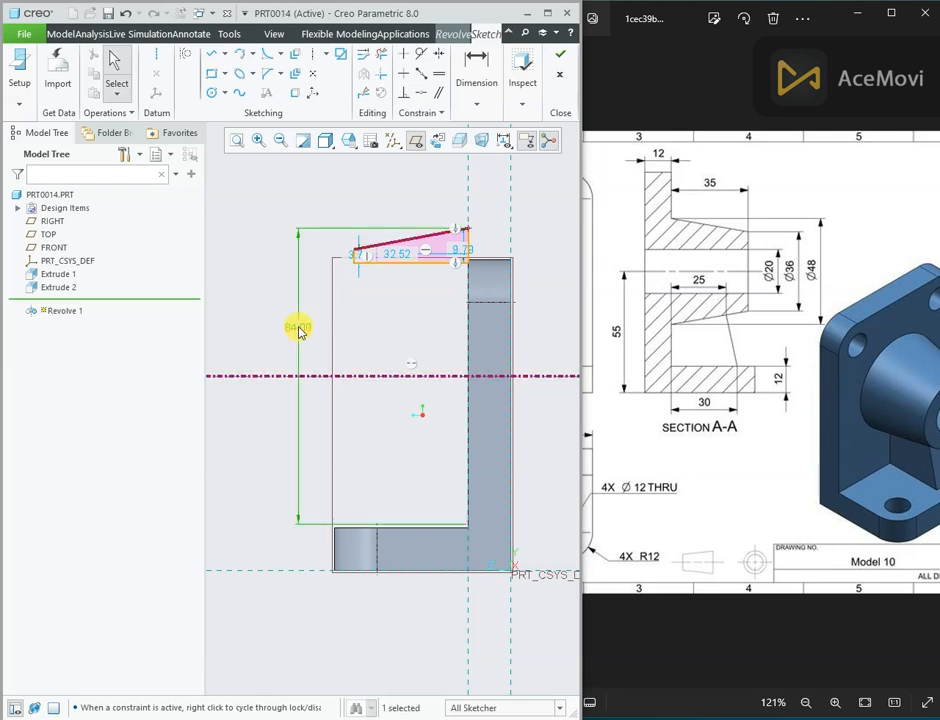
{"action": "type", "text": "48.0"}
{"action": "key", "text": "Return"}
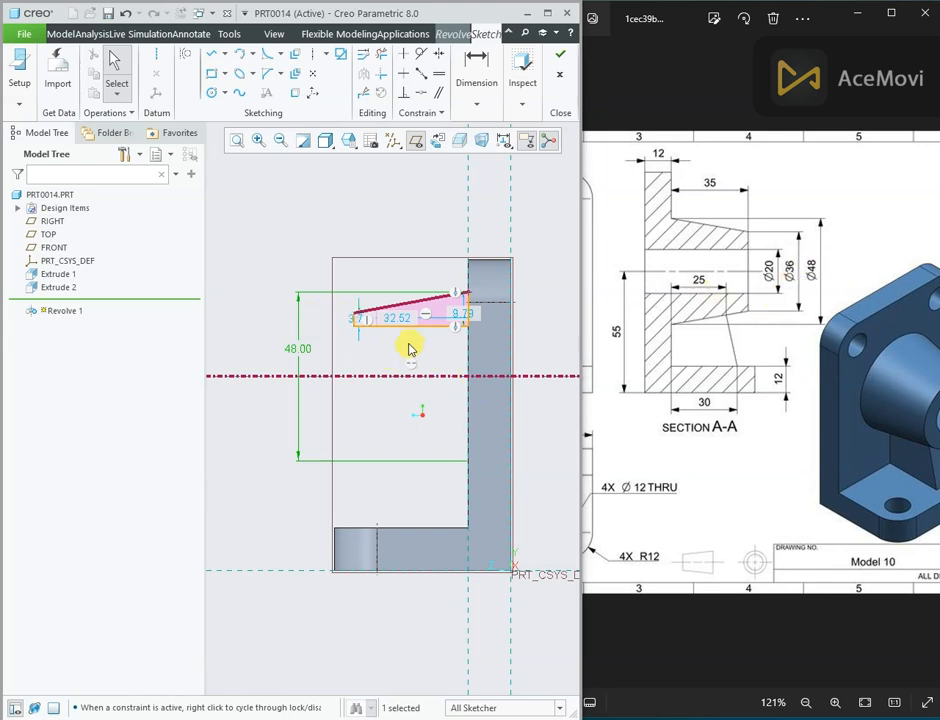
{"action": "left_click", "coordinate": [355, 200]}
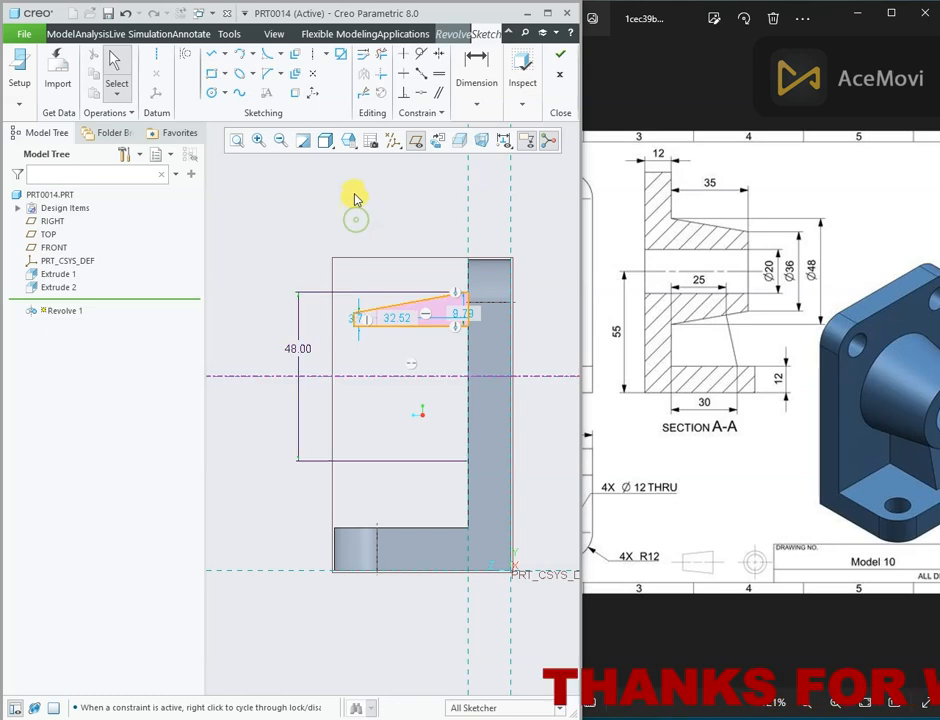
Add a diameter dimension about the centerline at the profile's narrow end and set it to 36.
{"action": "right_click", "coordinate": [354, 195]}
{"action": "left_click", "coordinate": [513, 226]}
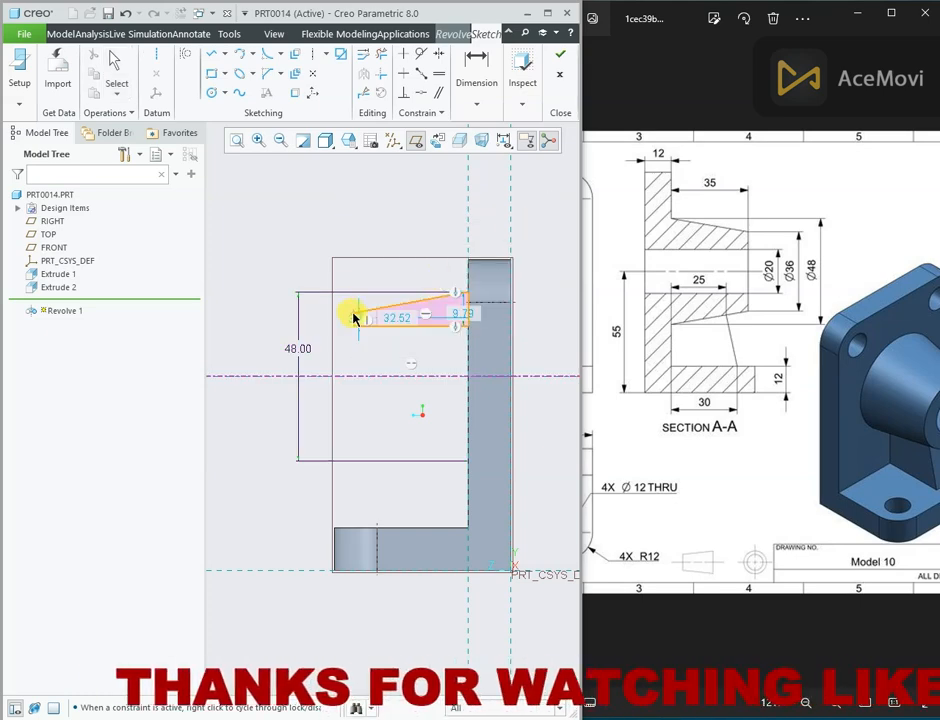
{"action": "left_click", "coordinate": [354, 318]}
{"action": "left_click", "coordinate": [361, 380]}
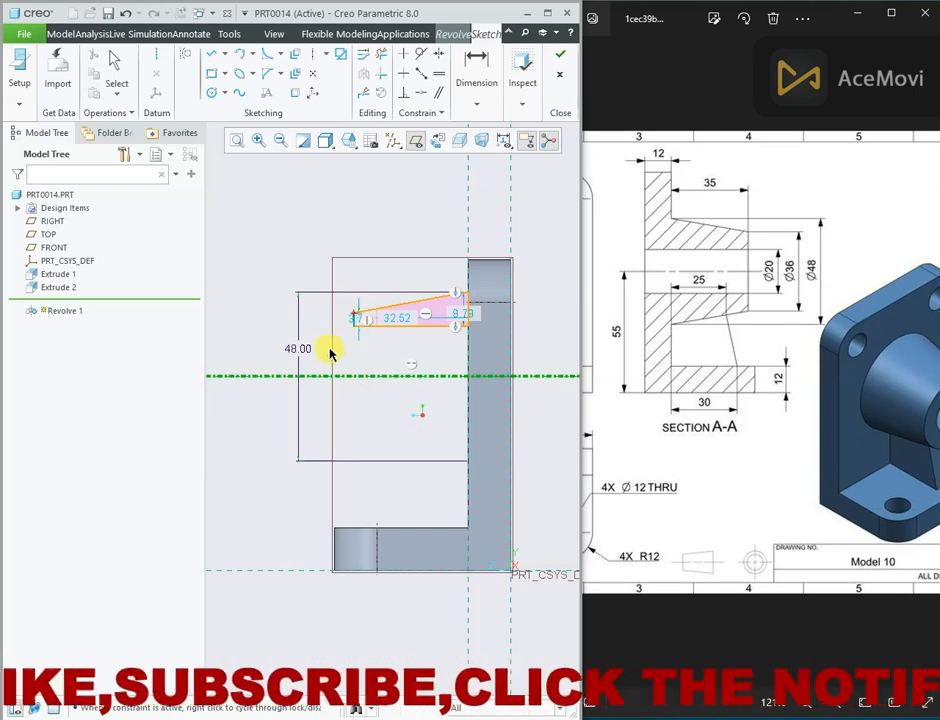
{"action": "middle_click", "coordinate": [320, 360]}
{"action": "type", "text": "36"}
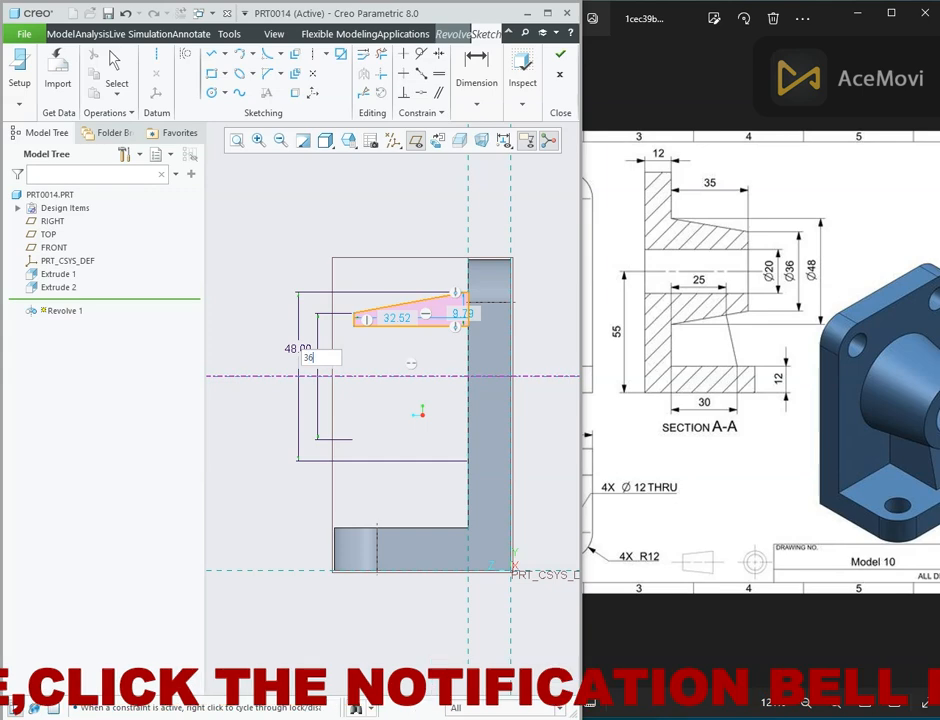
{"action": "key", "text": "Return"}
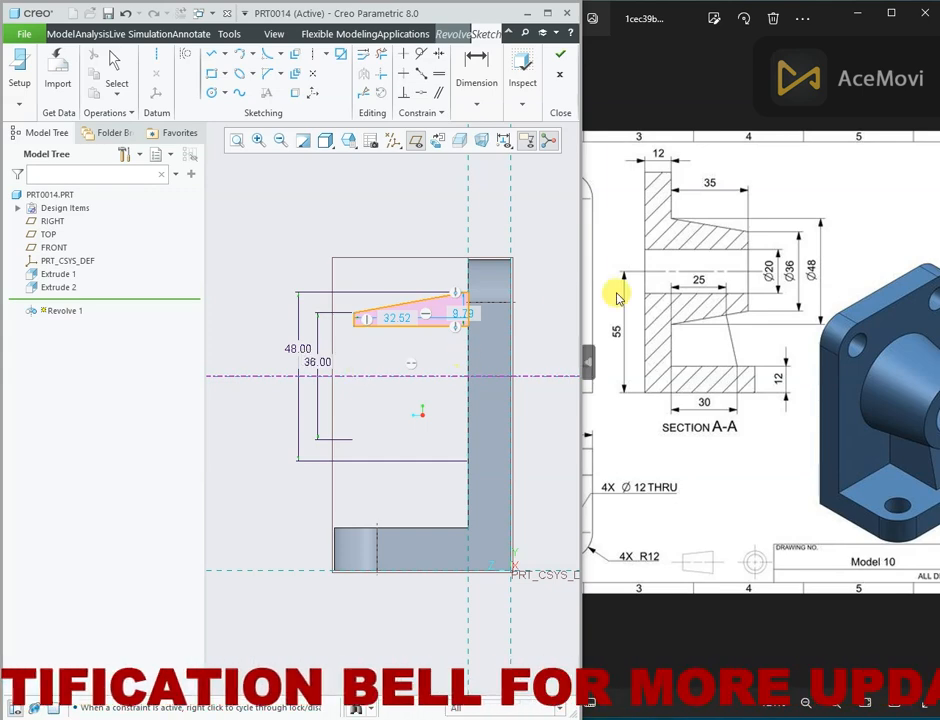
Dimension the tapered profile's horizontal length from the plate's inner face and set it to 35.
{"action": "right_click", "coordinate": [407, 188]}
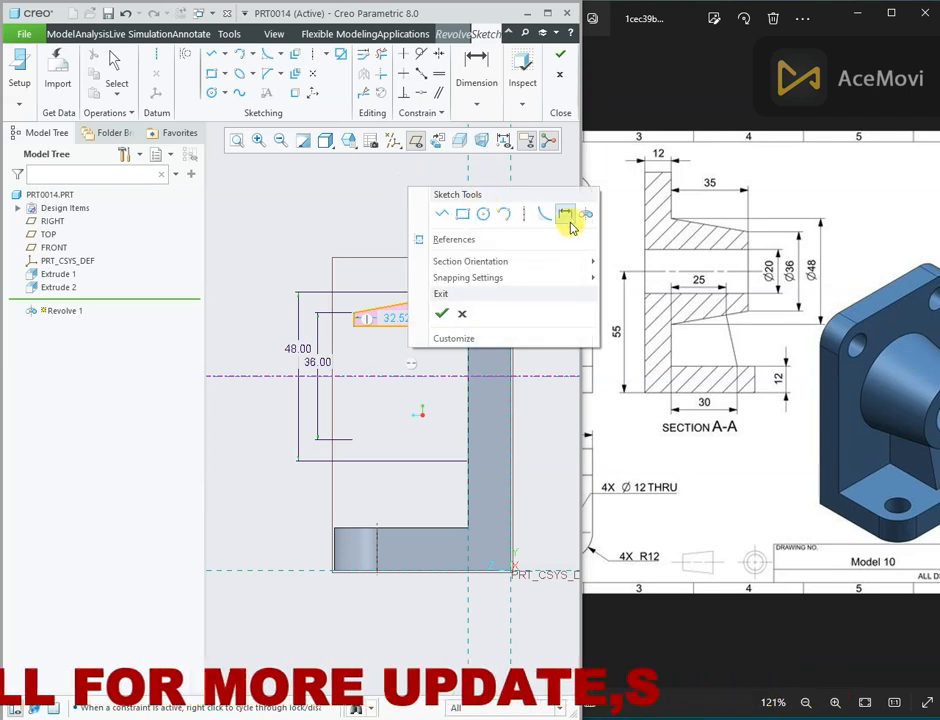
{"action": "left_click", "coordinate": [568, 218]}
{"action": "right_click", "coordinate": [427, 178]}
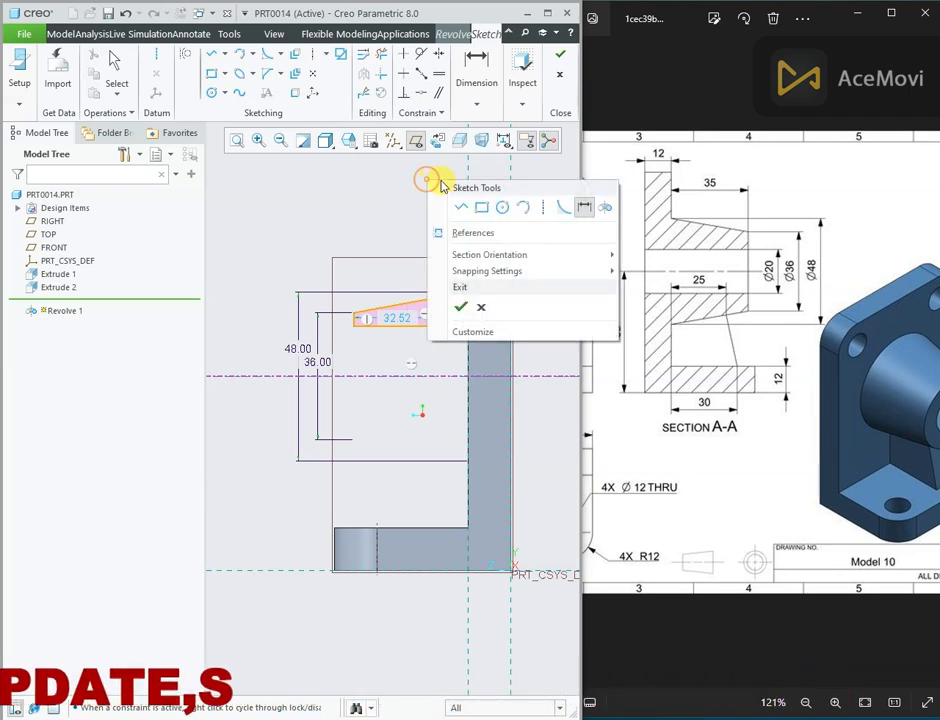
{"action": "left_click", "coordinate": [389, 232]}
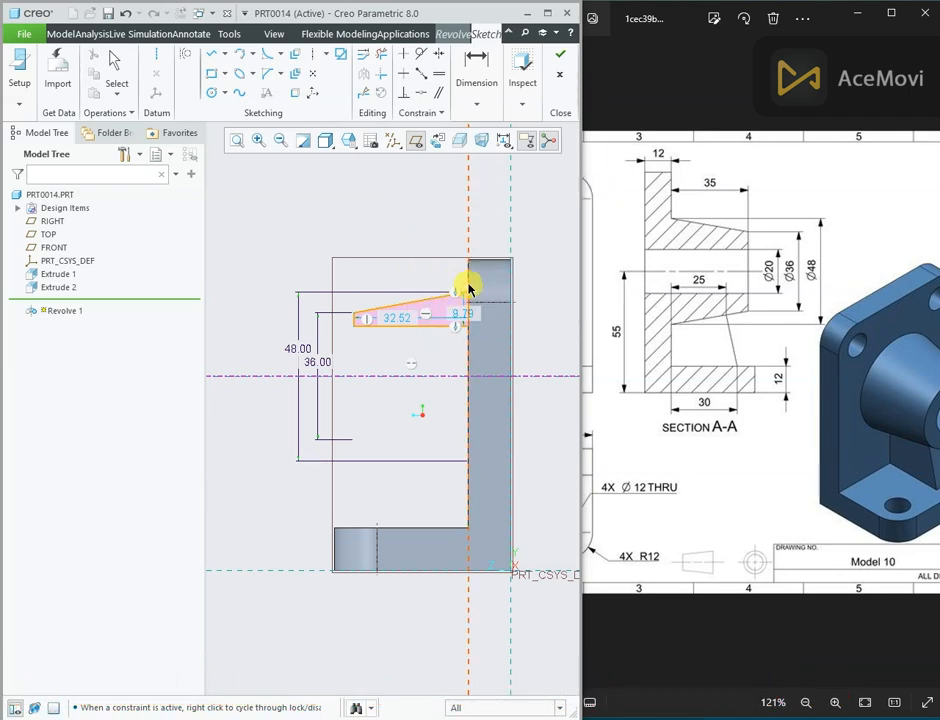
{"action": "left_click", "coordinate": [468, 288]}
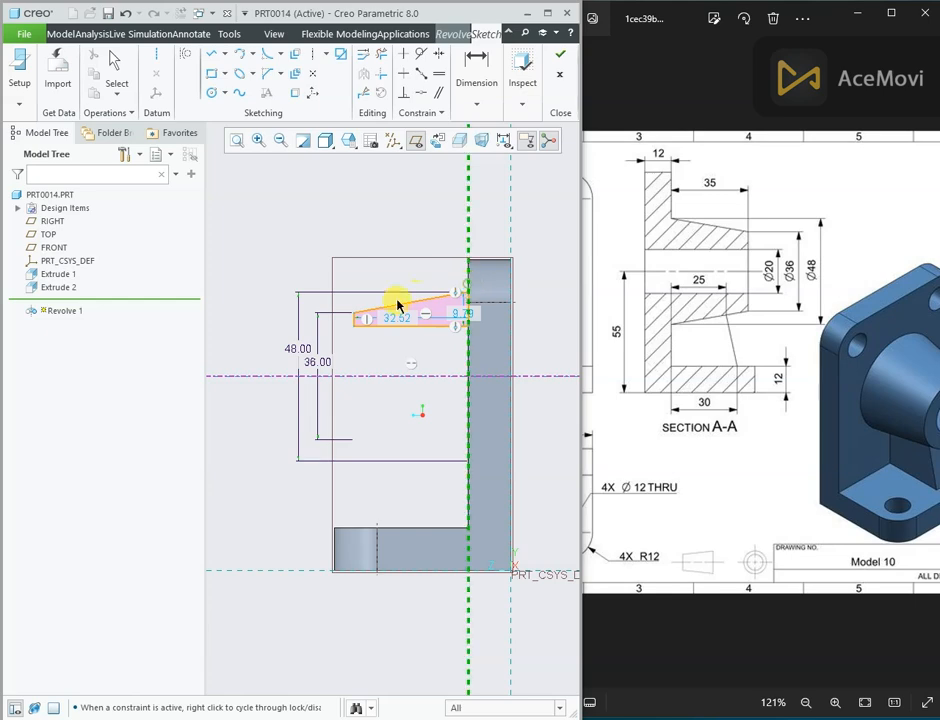
{"action": "middle_click", "coordinate": [389, 238]}
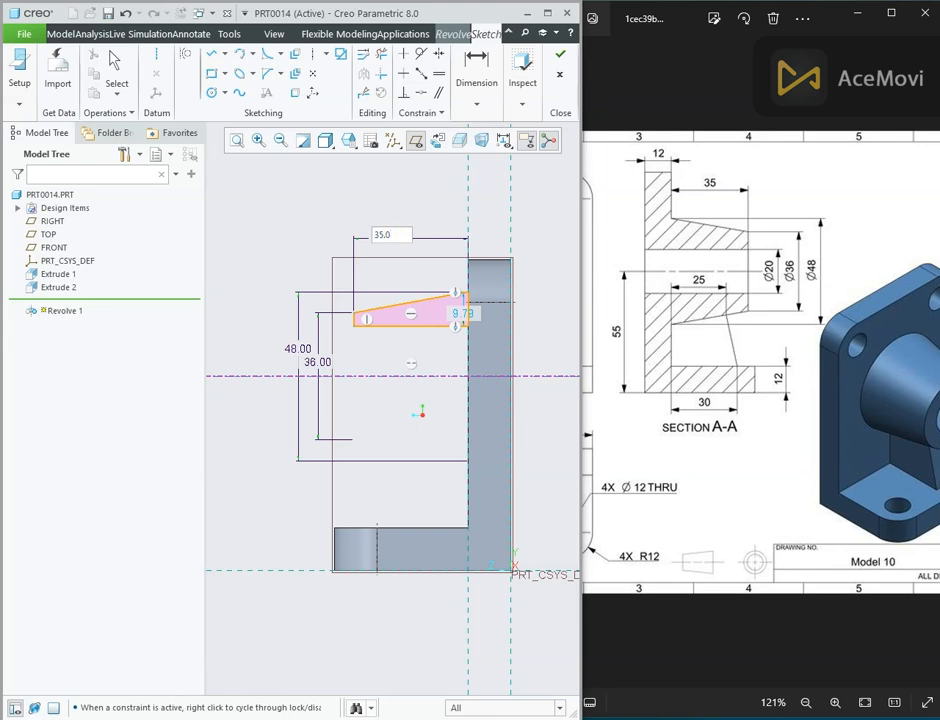
{"action": "type", "text": "35.0"}
{"action": "key", "text": "Return"}
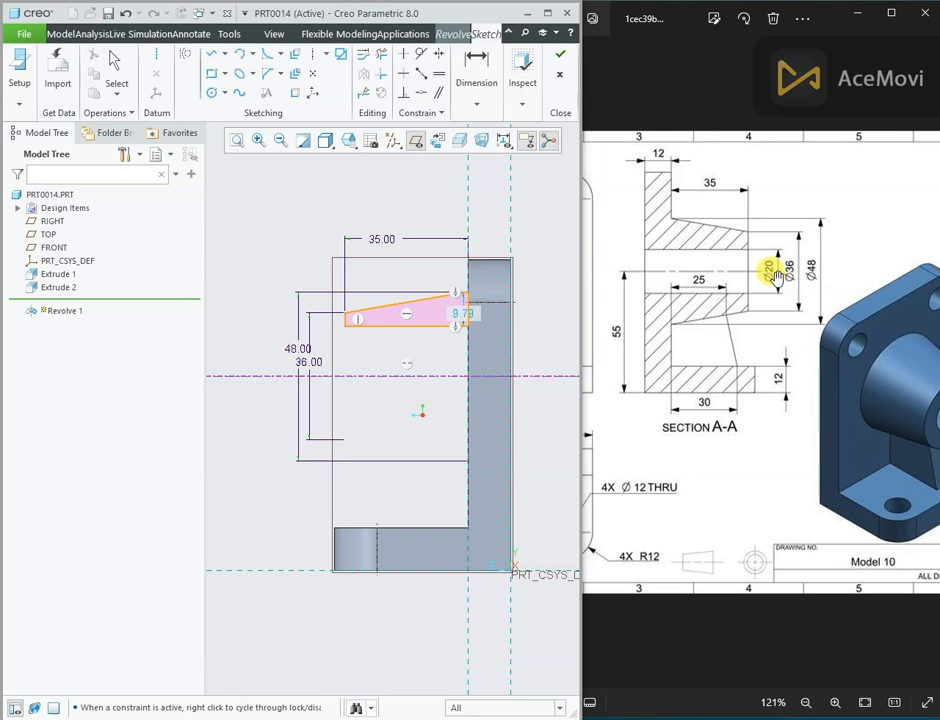
Finish the profile sketch and revolve it 360° about the internal centerline as a solid boss.
{"action": "left_click", "coordinate": [563, 57]}
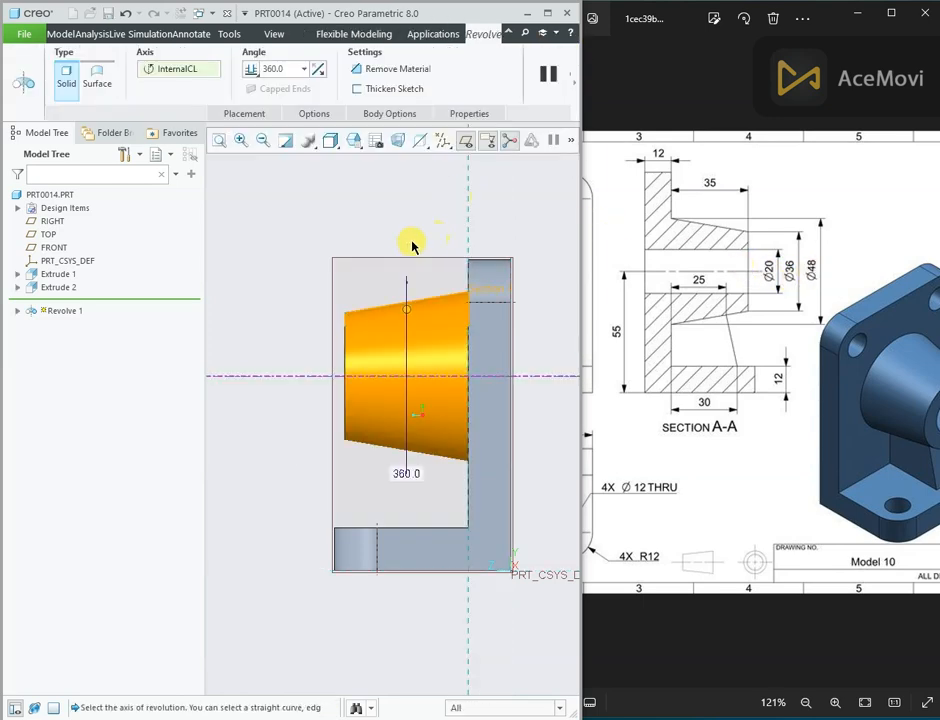
{"action": "mouse_move", "coordinate": [413, 245]}
{"action": "middle_mouse_down"}
{"action": "mouse_move", "coordinate": [482, 248]}
{"action": "mouse_move", "coordinate": [472, 248]}
{"action": "middle_mouse_up"}
{"action": "middle_click", "coordinate": [472, 248]}
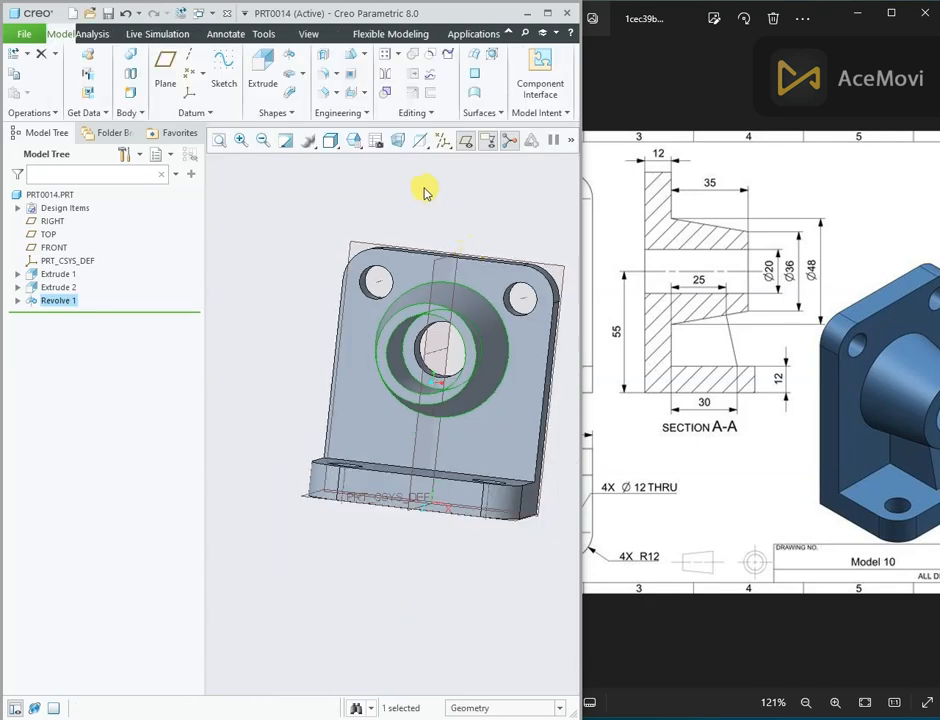
Reopen the revolved boss's section sketch in its 2D orientation and switch the display to wireframe.
{"action": "mouse_move", "coordinate": [340, 187]}
{"action": "middle_mouse_down"}
{"action": "mouse_move", "coordinate": [378, 185]}
{"action": "mouse_move", "coordinate": [378, 206]}
{"action": "mouse_move", "coordinate": [332, 199]}
{"action": "middle_mouse_up"}
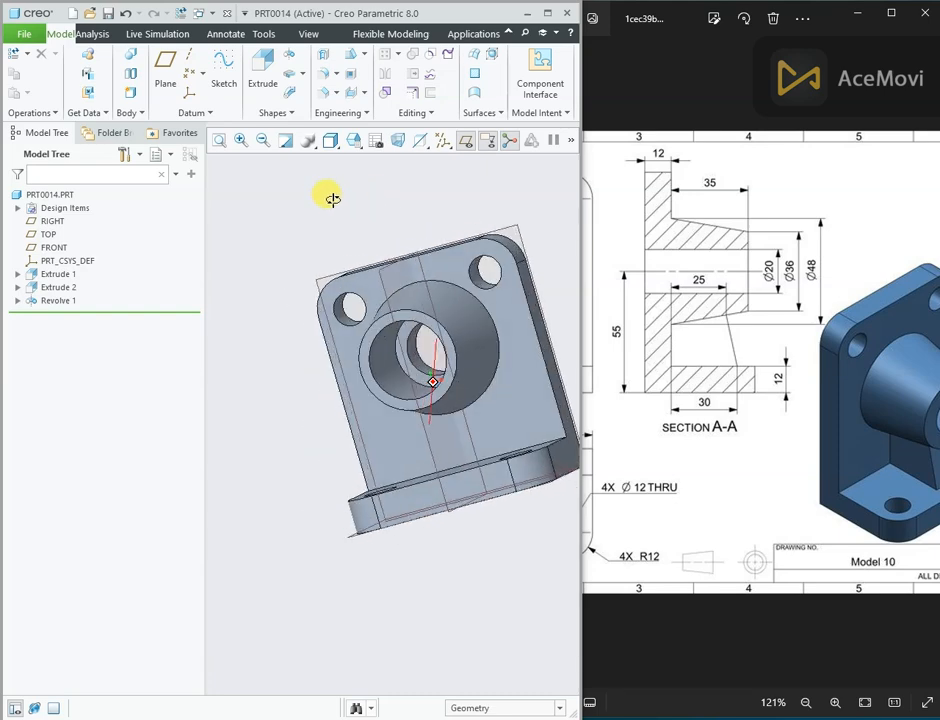
{"action": "left_click", "coordinate": [16, 301]}
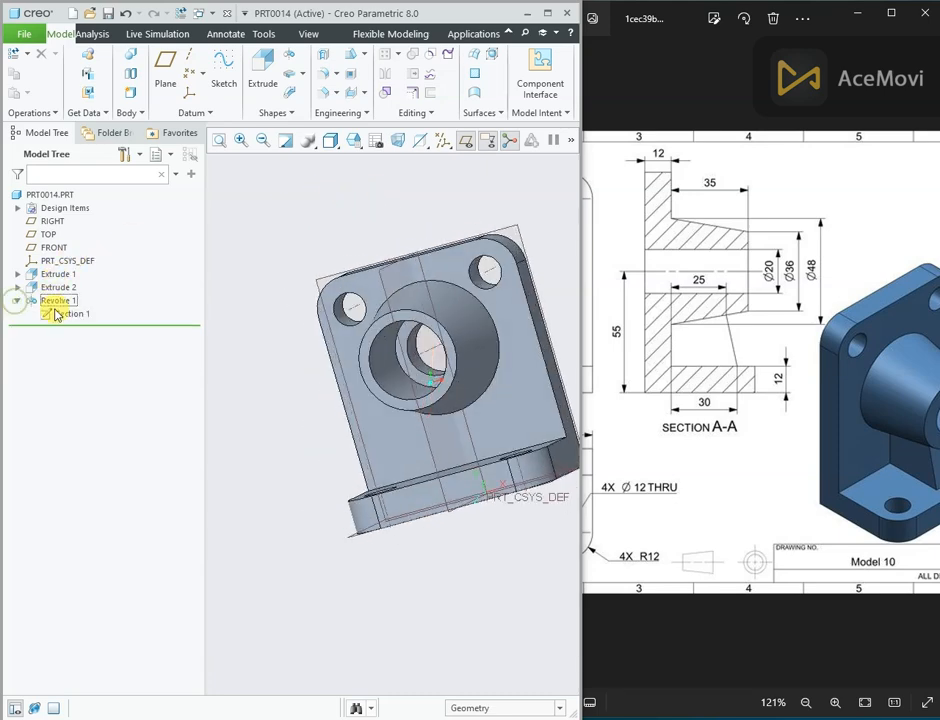
{"action": "left_click", "coordinate": [57, 311]}
{"action": "left_click", "coordinate": [88, 241]}
{"action": "left_click", "coordinate": [436, 141]}
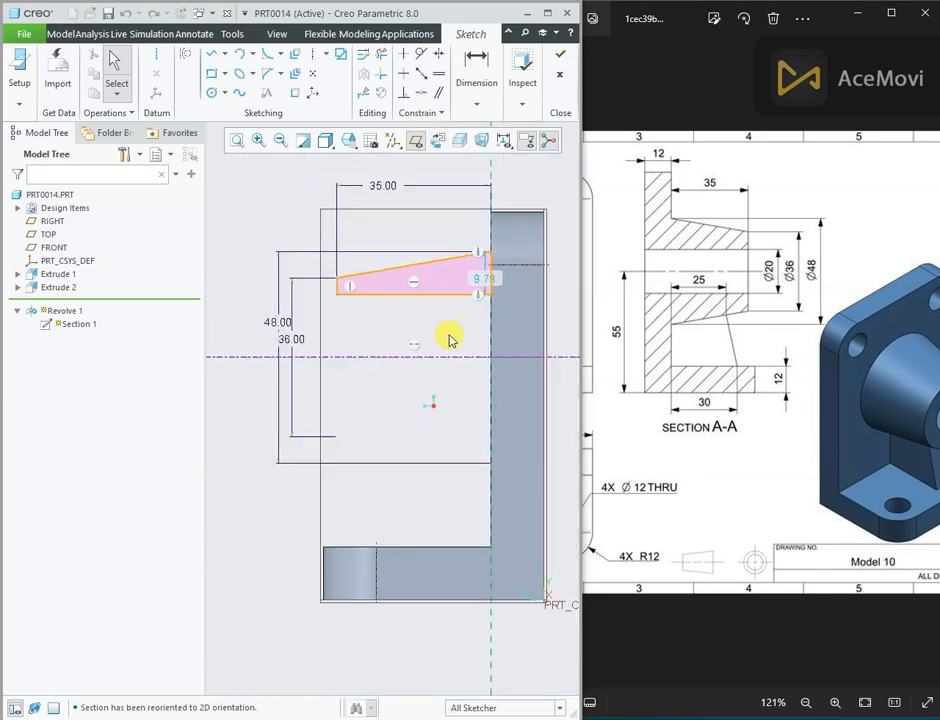
{"action": "left_click", "coordinate": [352, 142]}
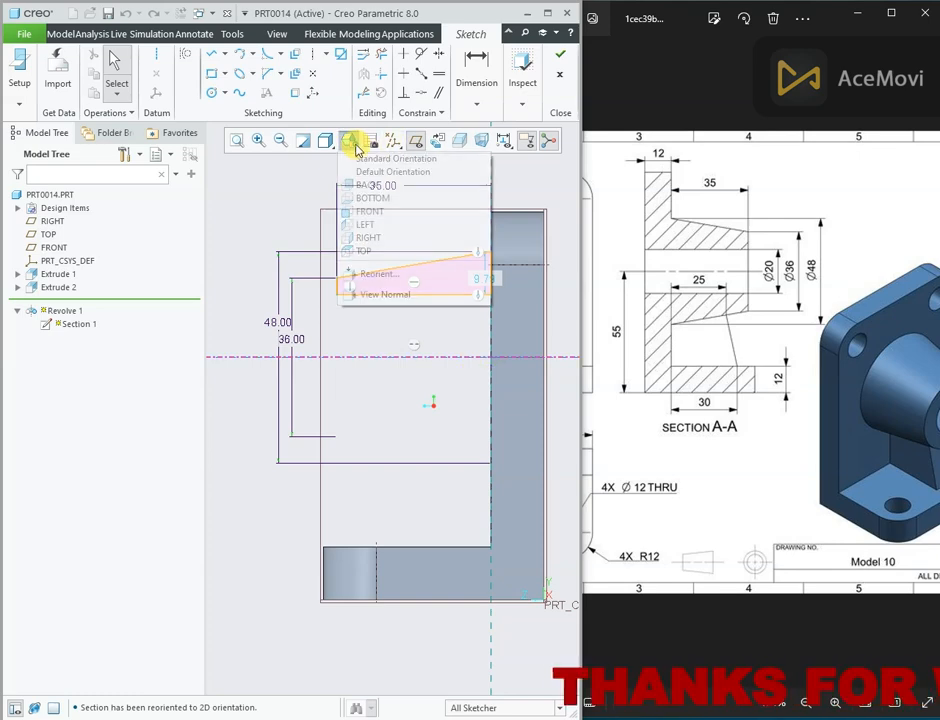
{"action": "left_click", "coordinate": [326, 141]}
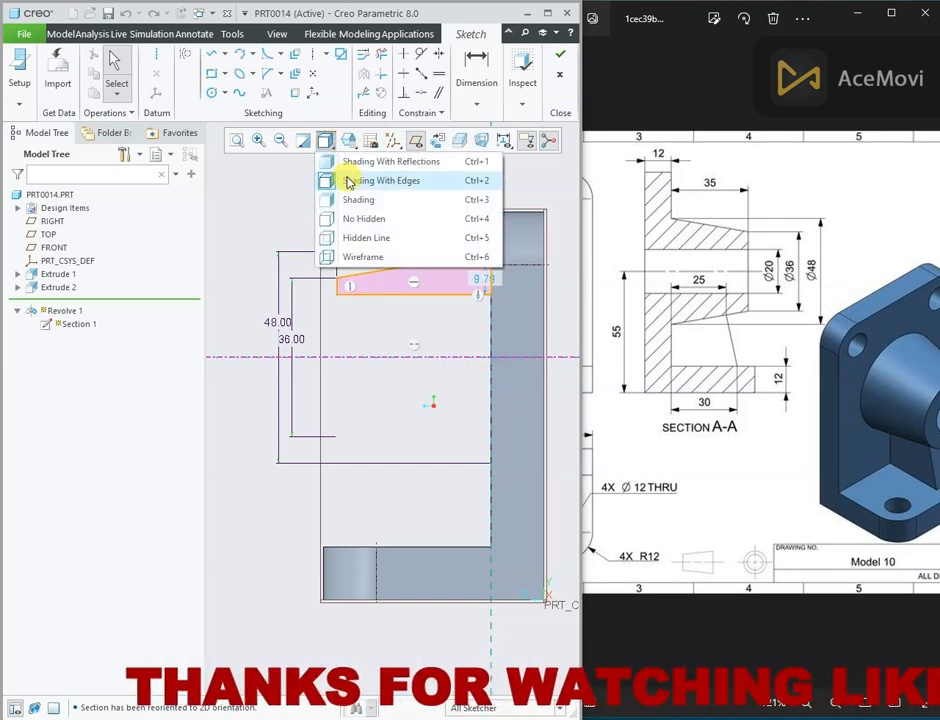
{"action": "left_click", "coordinate": [364, 257]}
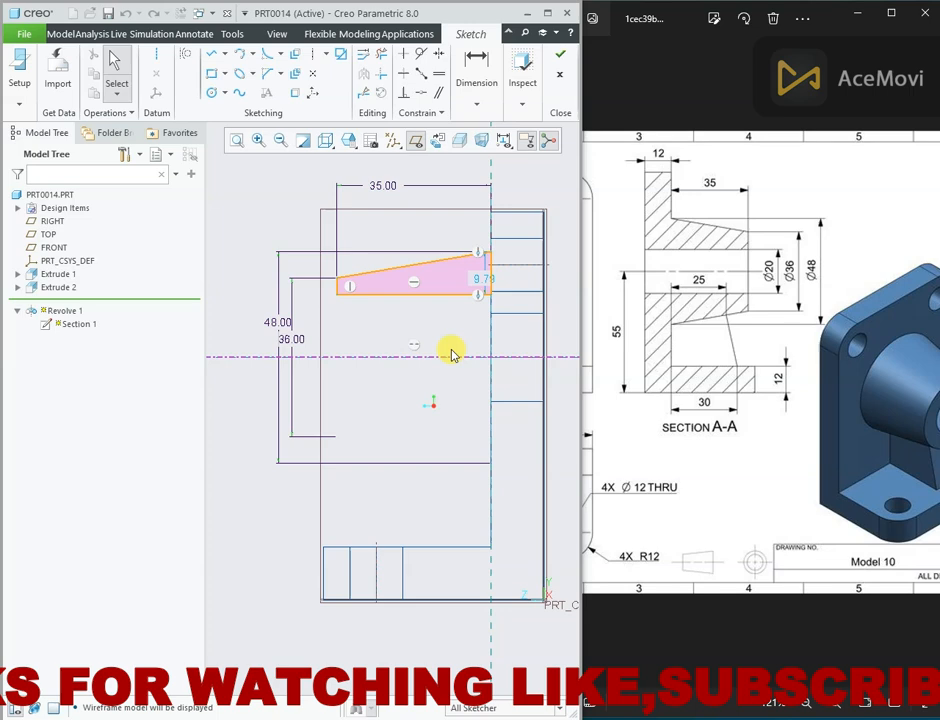
Delete the profile's lower horizontal line and redraw it level with the upper edge of the plate's central hole, reaching the narrow end.
{"action": "left_click", "coordinate": [457, 293]}
{"action": "key", "text": "Delete"}
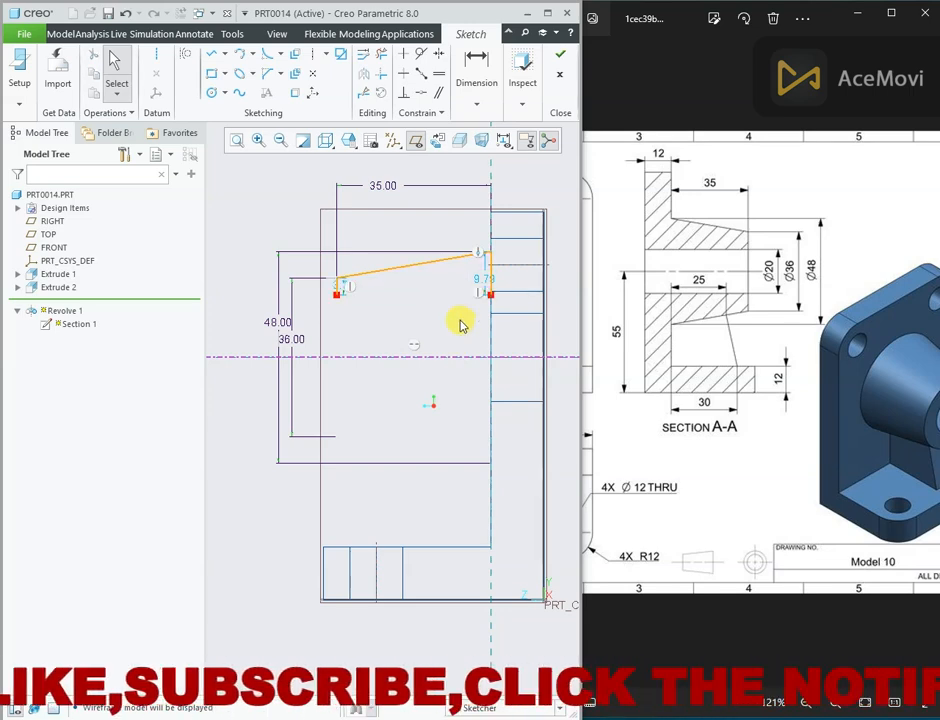
{"action": "left_click", "coordinate": [211, 54]}
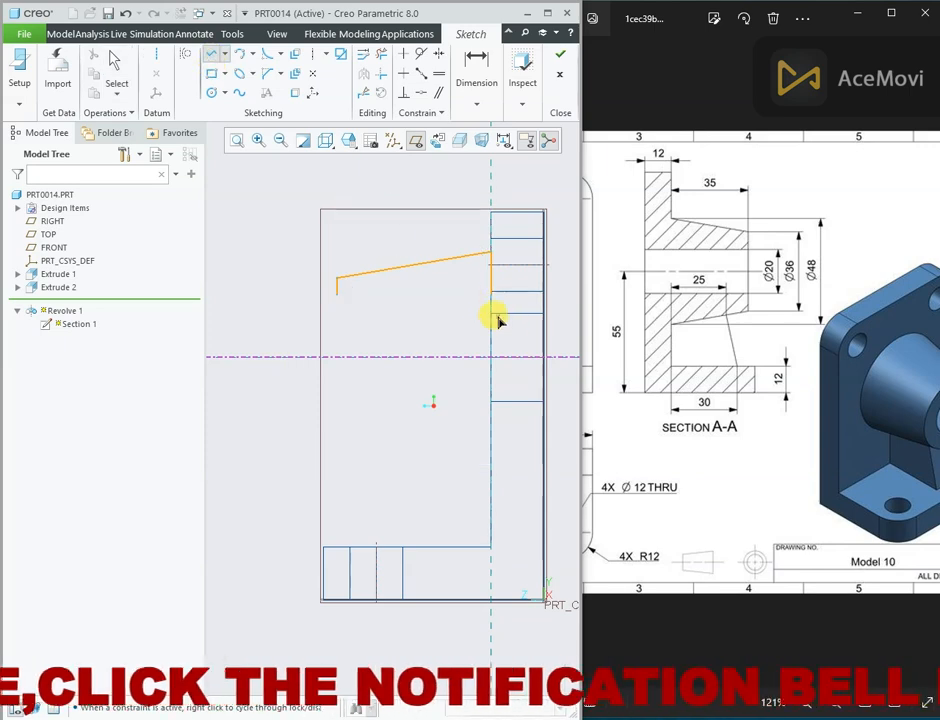
{"action": "left_click", "coordinate": [490, 313]}
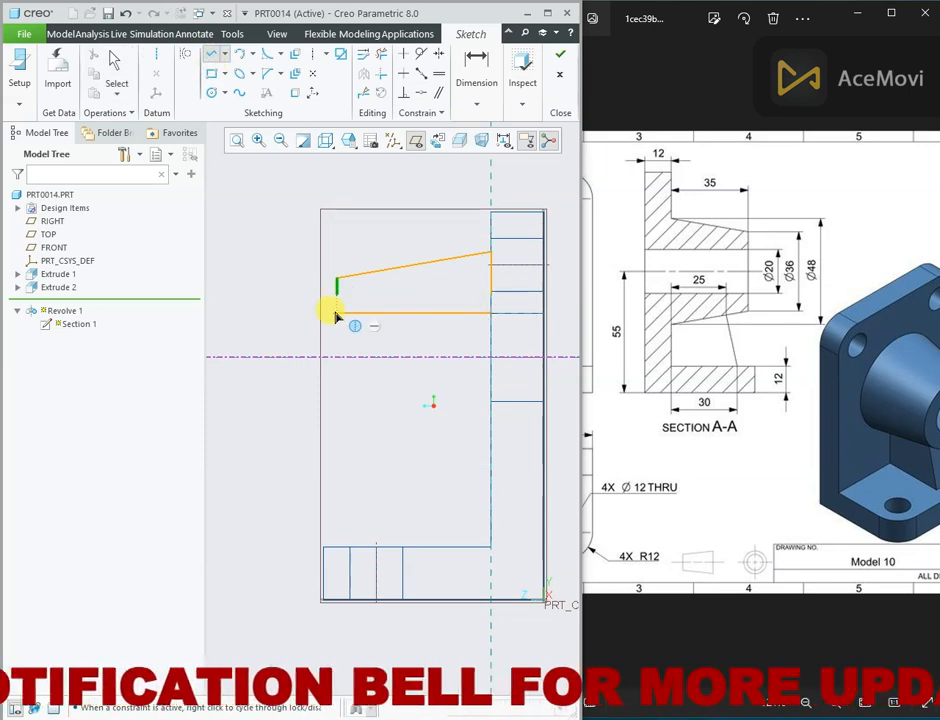
{"action": "left_click", "coordinate": [337, 314]}
{"action": "middle_click", "coordinate": [283, 227]}
Corner-trim the new horizontal line with the profile's vertical end lines and finish the sketch to update the revolve.
{"action": "left_click", "coordinate": [381, 75]}
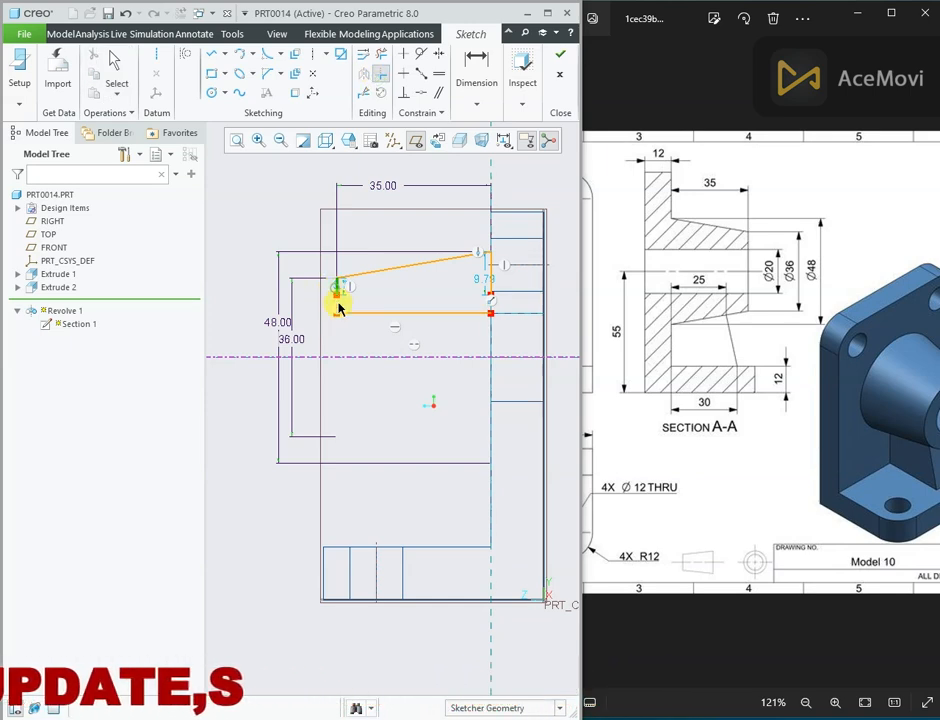
{"action": "left_click", "coordinate": [347, 314]}
{"action": "left_click", "coordinate": [491, 279]}
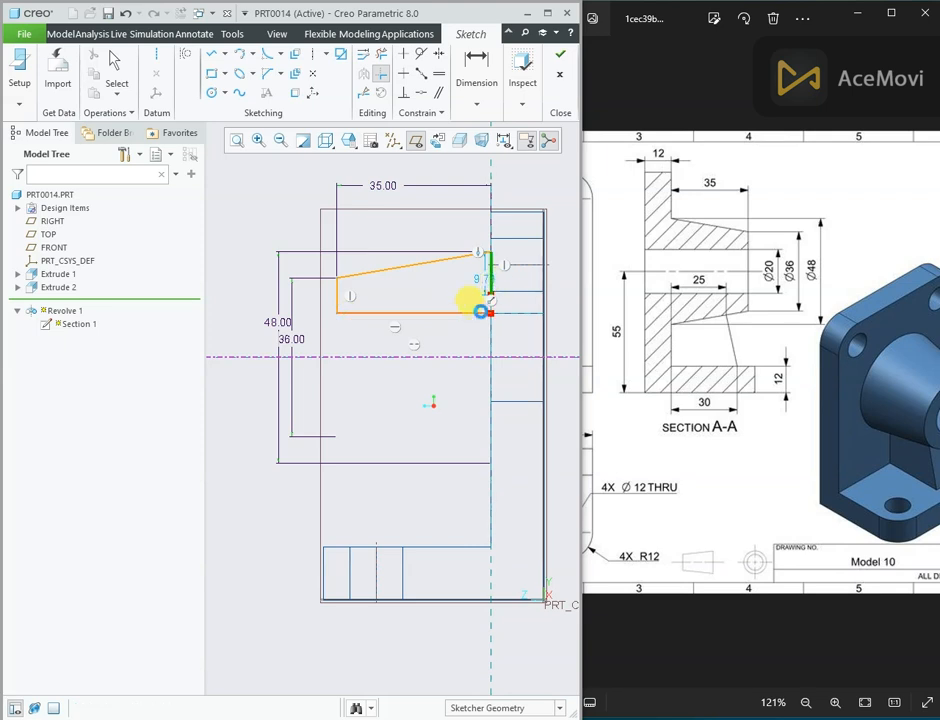
{"action": "left_click", "coordinate": [560, 54]}
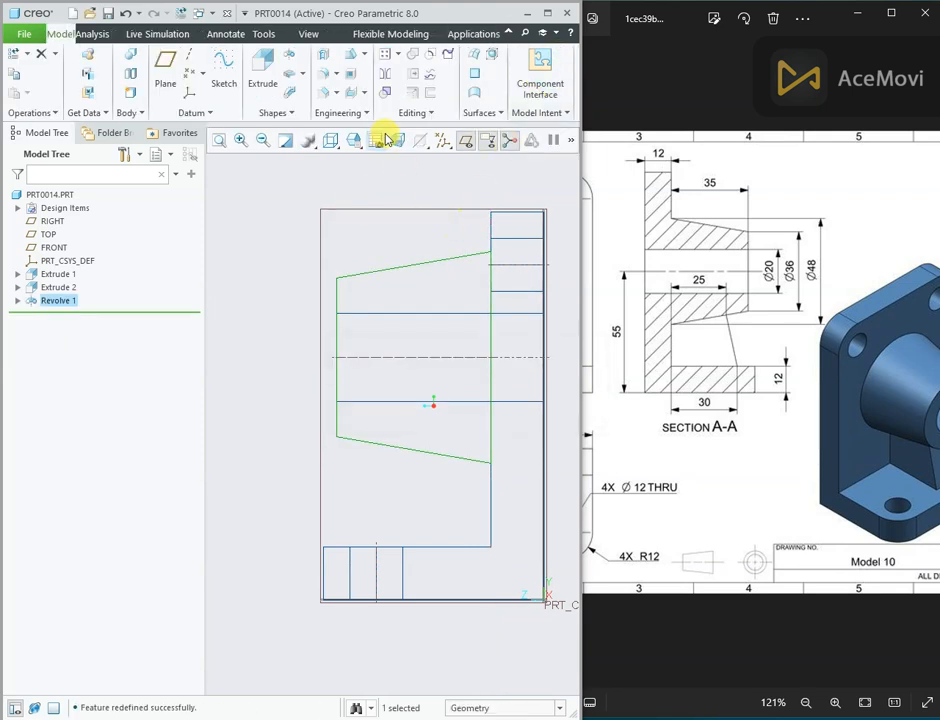
Set the model display to Shading With Edges and clear the boss selection.
{"action": "left_click", "coordinate": [333, 143]}
{"action": "left_click", "coordinate": [350, 178]}
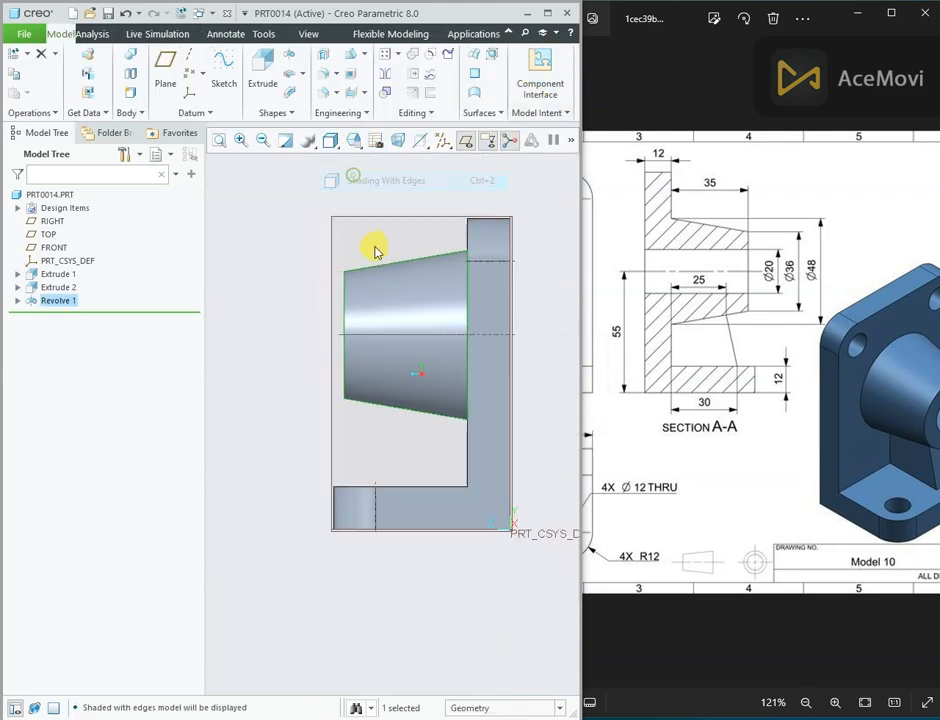
{"action": "mouse_move", "coordinate": [373, 245]}
{"action": "middle_mouse_down"}
{"action": "mouse_move", "coordinate": [430, 250]}
{"action": "mouse_move", "coordinate": [411, 243]}
{"action": "middle_mouse_up"}
{"action": "left_click", "coordinate": [428, 172]}
{"action": "middle_click_drag", "start_coordinate": [428, 172], "coordinate": [463, 197]}
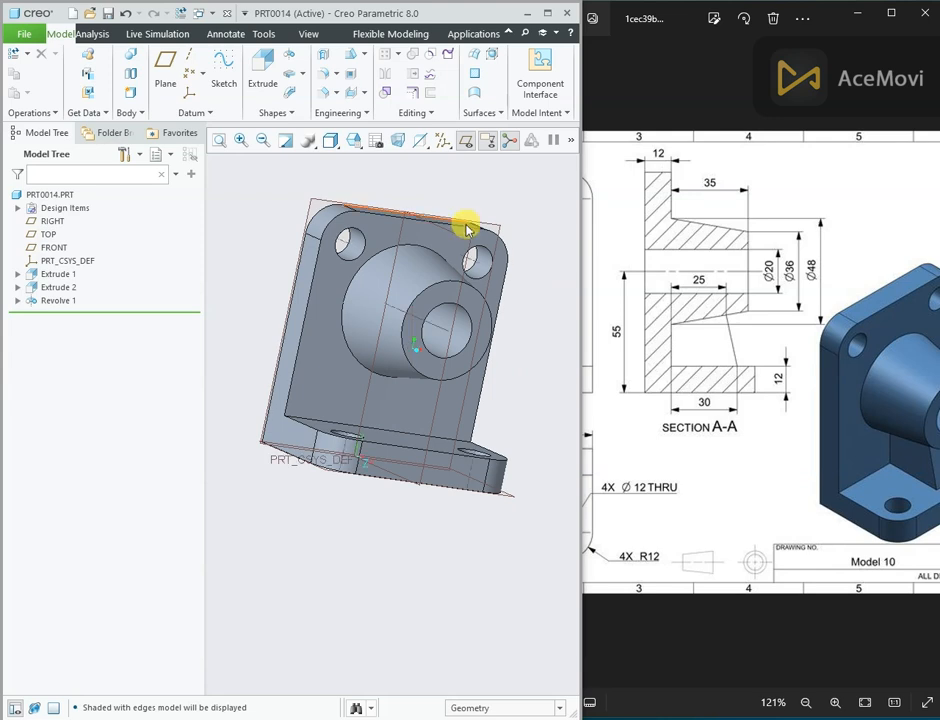
Start a Profile Rib on the RIGHT datum plane and orient its sketch parallel to the screen.
{"action": "left_click", "coordinate": [465, 233]}
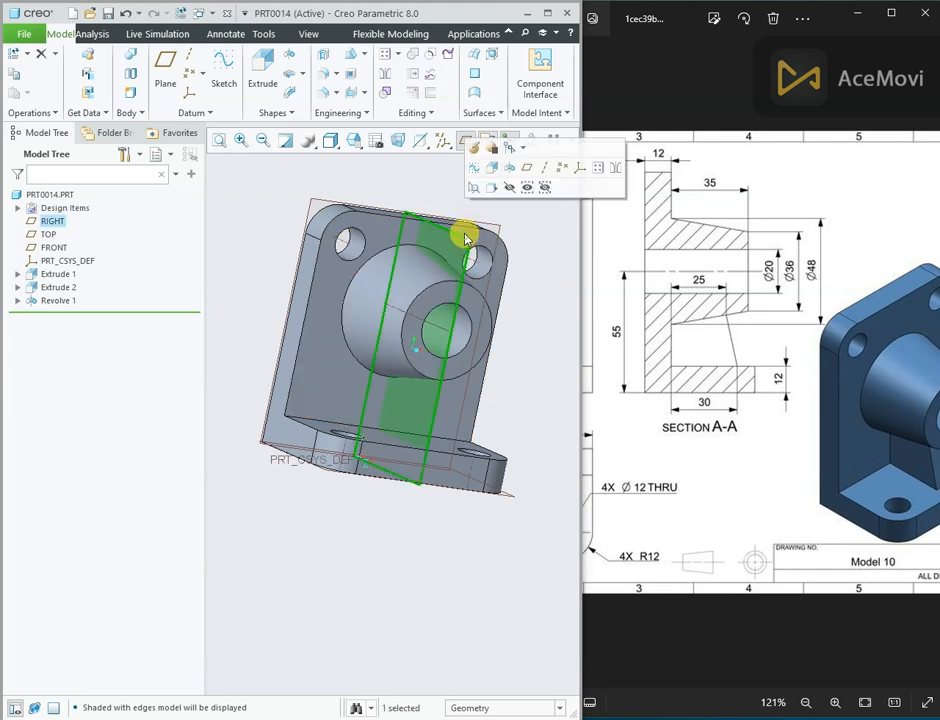
{"action": "left_click", "coordinate": [364, 92]}
{"action": "left_click", "coordinate": [386, 120]}
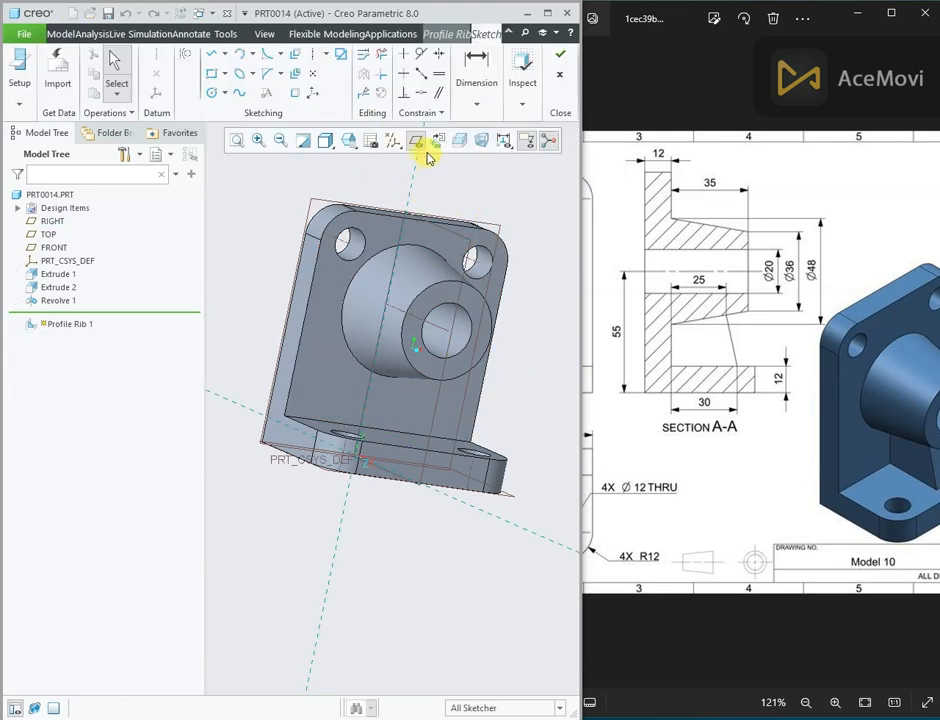
{"action": "left_click", "coordinate": [439, 143]}
{"action": "mouse_move", "coordinate": [781, 439]}
{"action": "left_mouse_down"}
{"action": "mouse_move", "coordinate": [712, 449]}
{"action": "mouse_move", "coordinate": [778, 436]}
{"action": "left_mouse_up"}
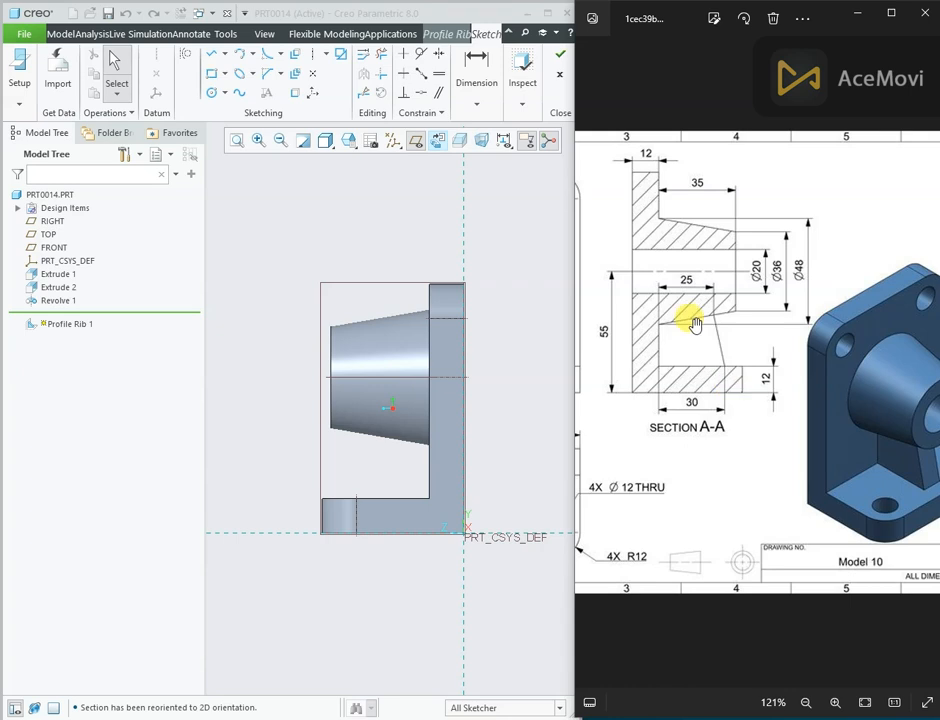
{"action": "mouse_move", "coordinate": [707, 384]}
{"action": "left_mouse_down"}
{"action": "mouse_move", "coordinate": [854, 380]}
{"action": "mouse_move", "coordinate": [843, 380]}
{"action": "left_mouse_up"}
{"action": "left_click", "coordinate": [395, 453]}
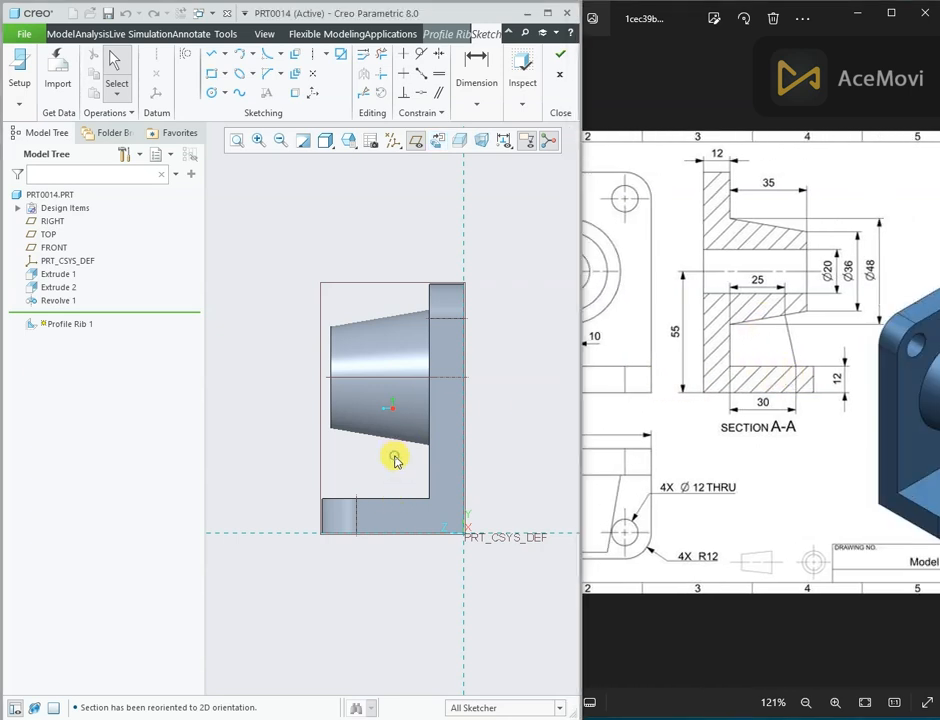
{"action": "scroll", "coordinate": [395, 453], "scroll_direction": "down", "scroll_amount": 2}
{"action": "middle_click_drag", "start_coordinate": [400, 427], "coordinate": [405, 397], "text": "shift"}
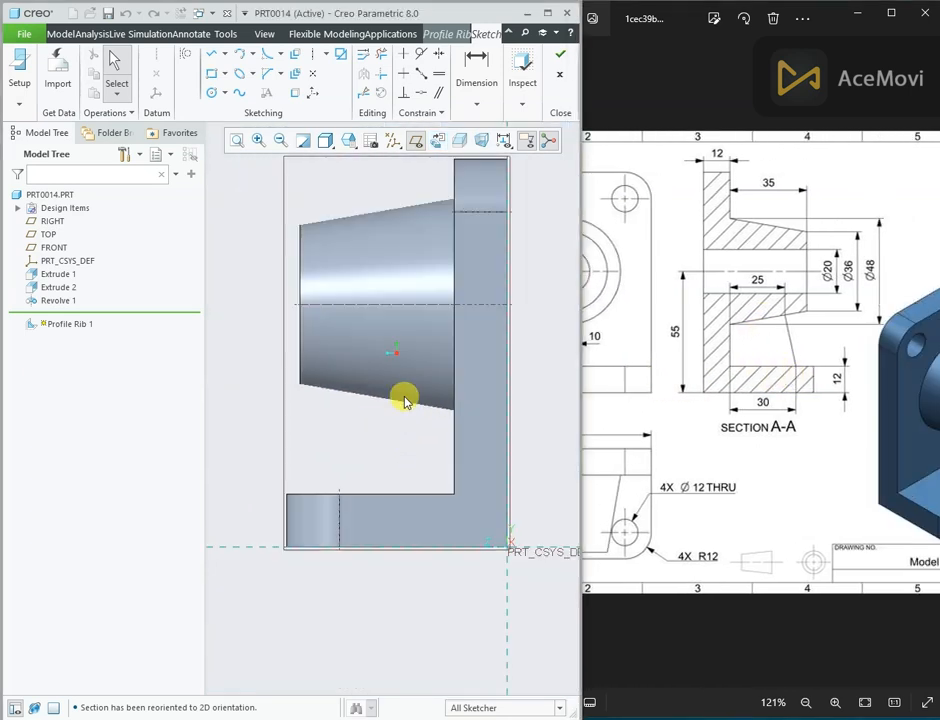
Add the boss's lower silhouette, the base flange's top face and the back plate's inner face as sketch references.
{"action": "right_click", "coordinate": [337, 190]}
{"action": "left_click", "coordinate": [385, 237]}
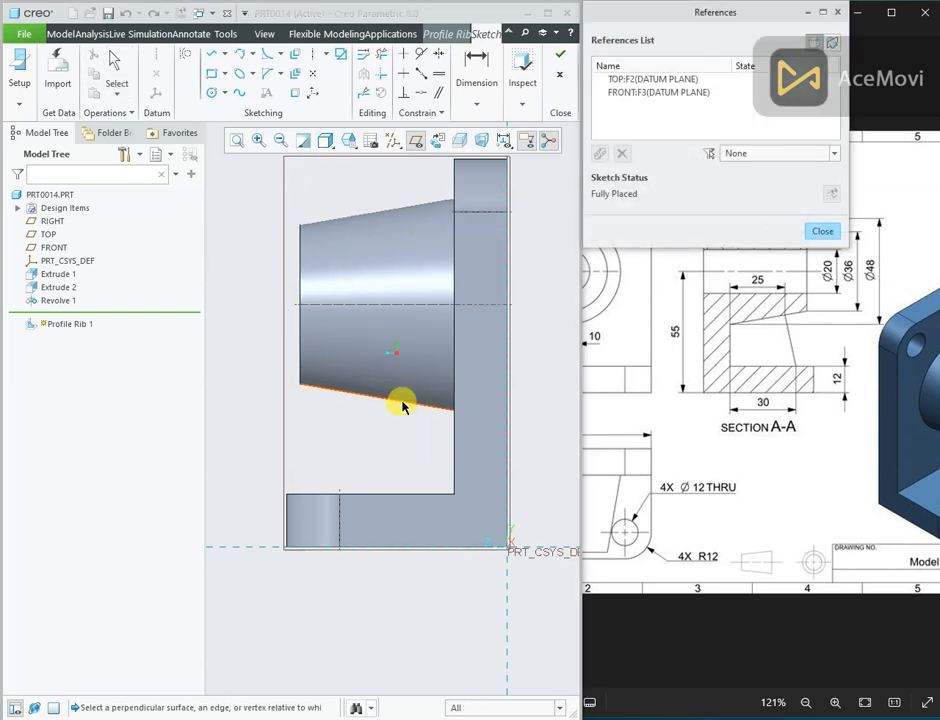
{"action": "left_click", "coordinate": [400, 399]}
{"action": "left_click", "coordinate": [452, 444]}
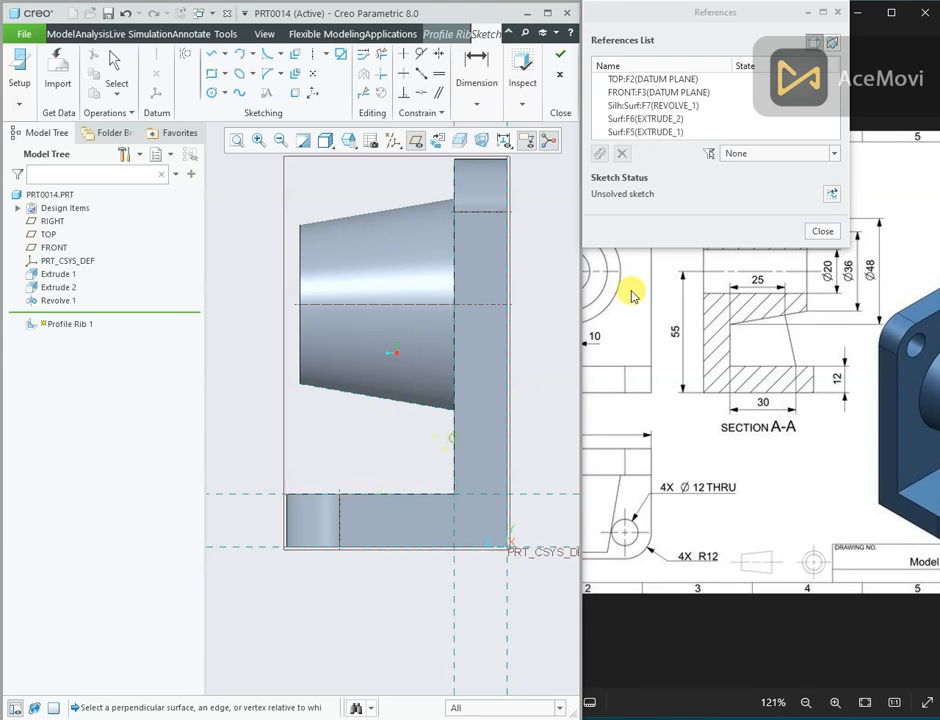
{"action": "left_click", "coordinate": [806, 232]}
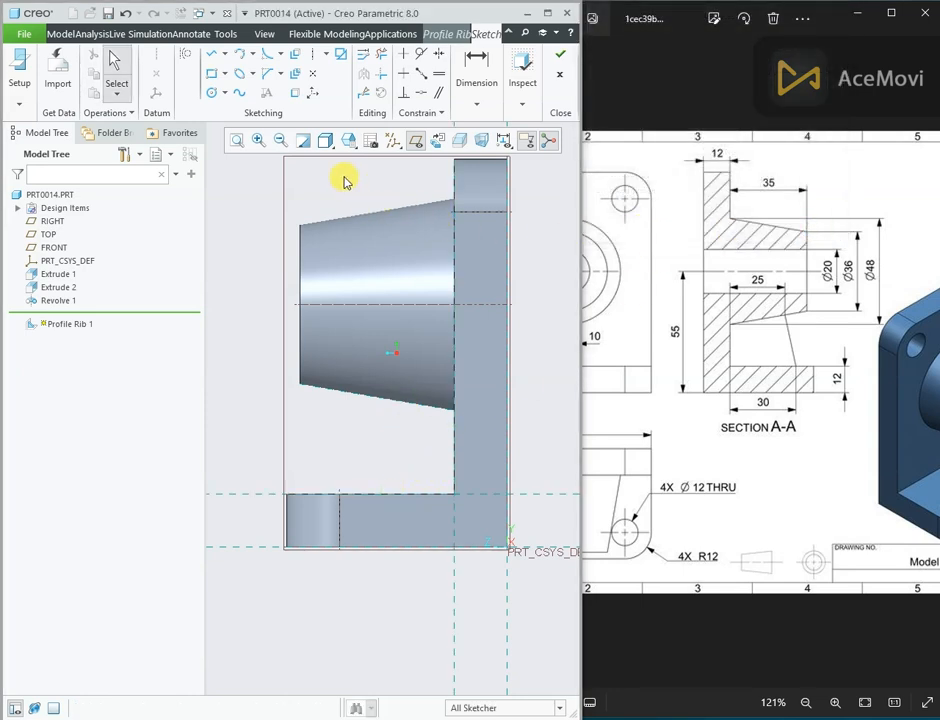
Sketch a slanted line from the base flange's top face to the boss's lower silhouette, its upper end about 22.5 from the back plate.
{"action": "right_click", "coordinate": [269, 187]}
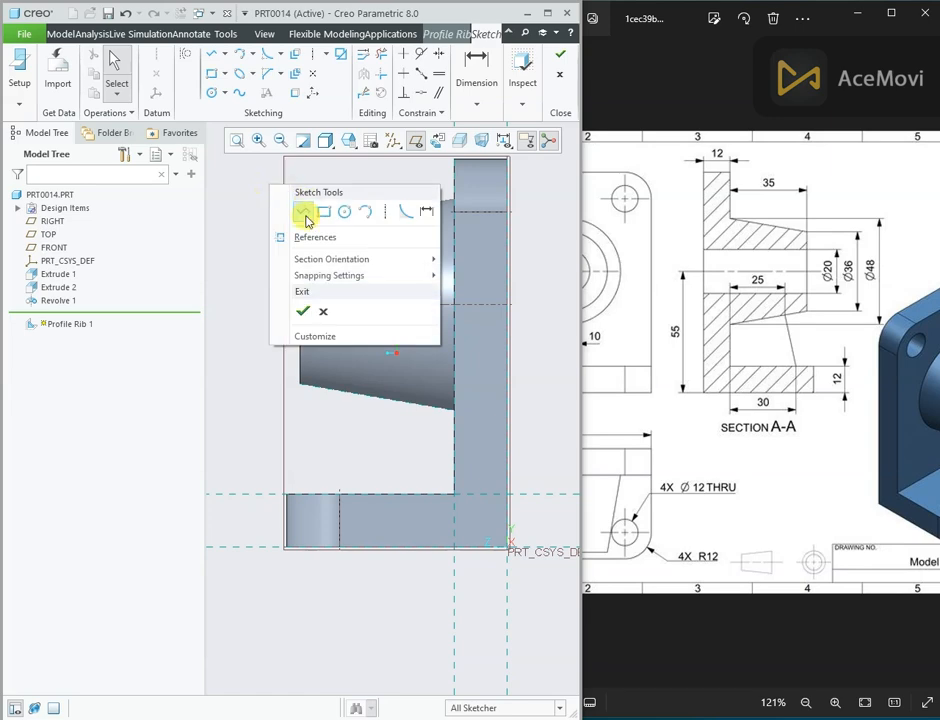
{"action": "left_click", "coordinate": [303, 212]}
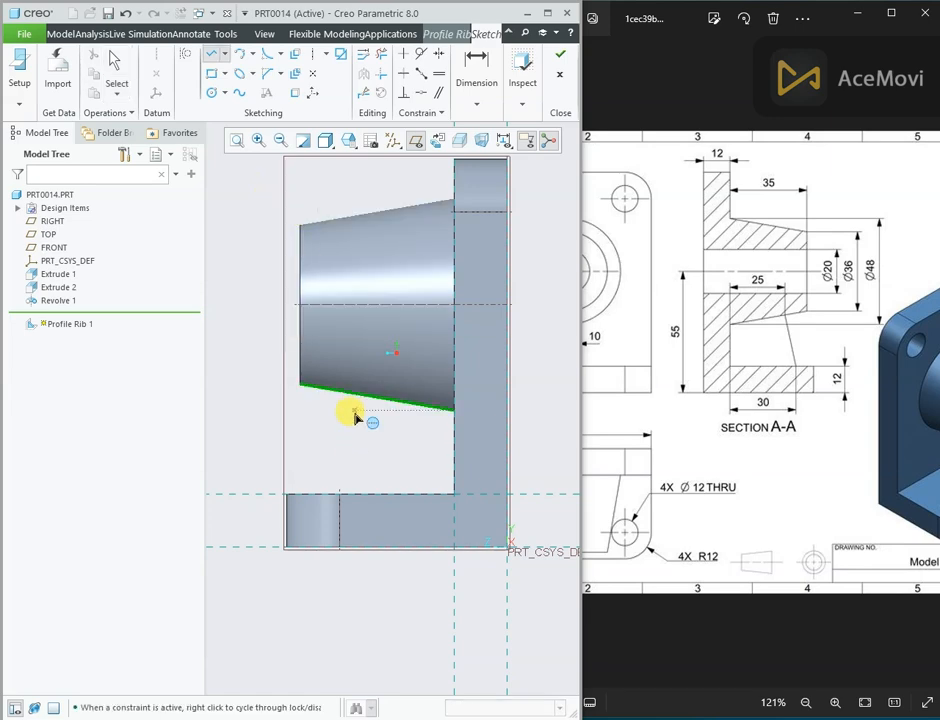
{"action": "left_click", "coordinate": [318, 496]}
{"action": "left_click", "coordinate": [354, 395]}
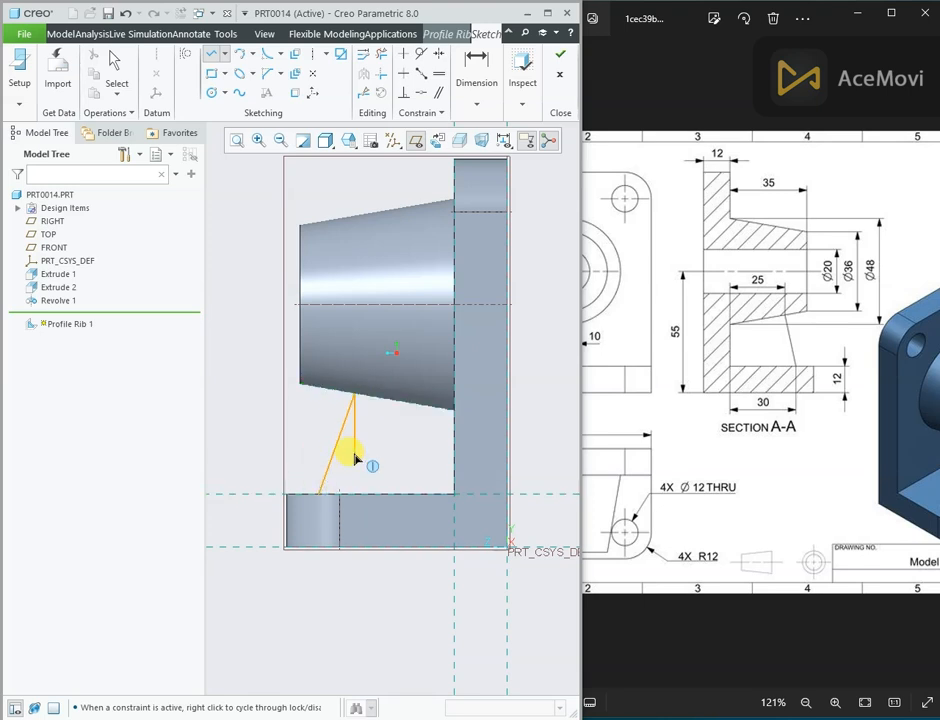
{"action": "middle_click", "coordinate": [355, 458]}
Set the distance from the rib line's upper end to the back plate's inner face to 25.
{"action": "left_click_drag", "start_coordinate": [412, 382], "coordinate": [414, 344]}
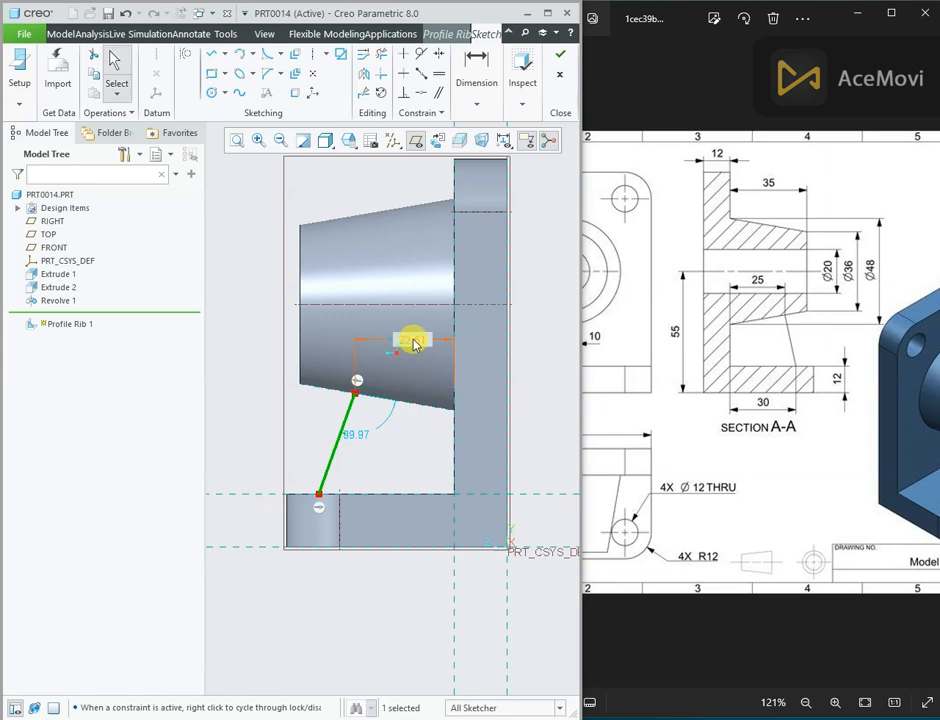
{"action": "left_click", "coordinate": [414, 344]}
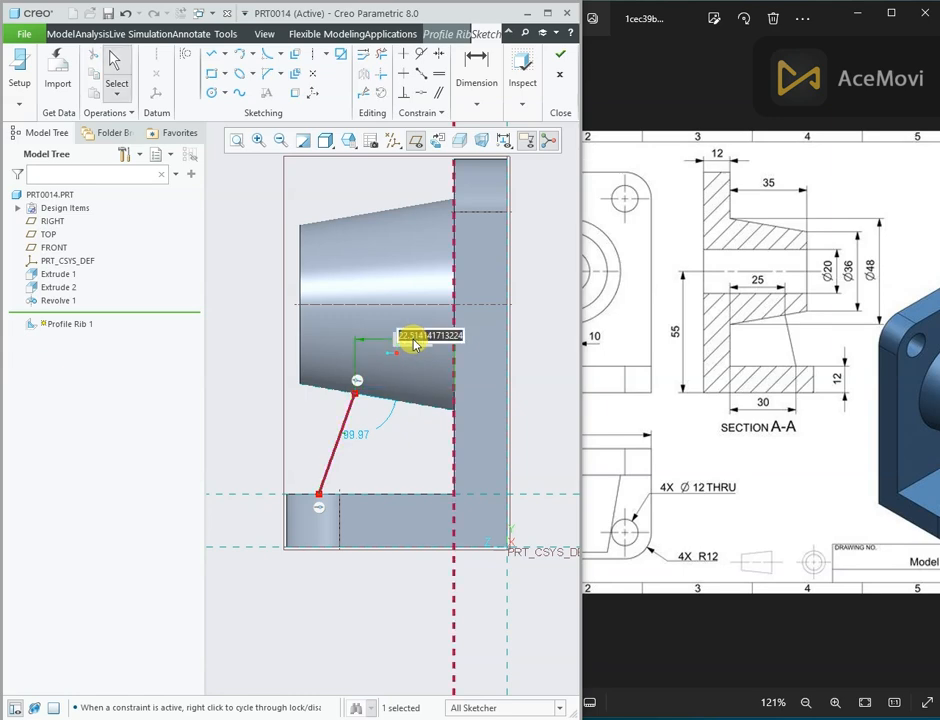
{"action": "type", "text": "25"}
{"action": "key", "text": "Return"}
Dimension the rib line's lower end from the back plate's inner face and set it to 30.
{"action": "right_click", "coordinate": [380, 472]}
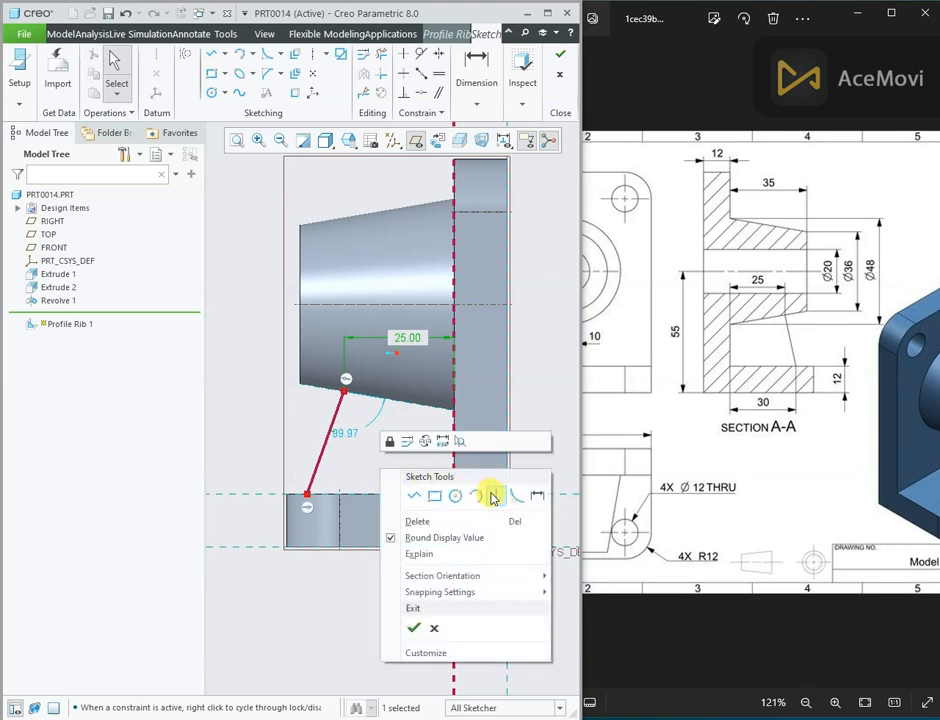
{"action": "left_click", "coordinate": [533, 502]}
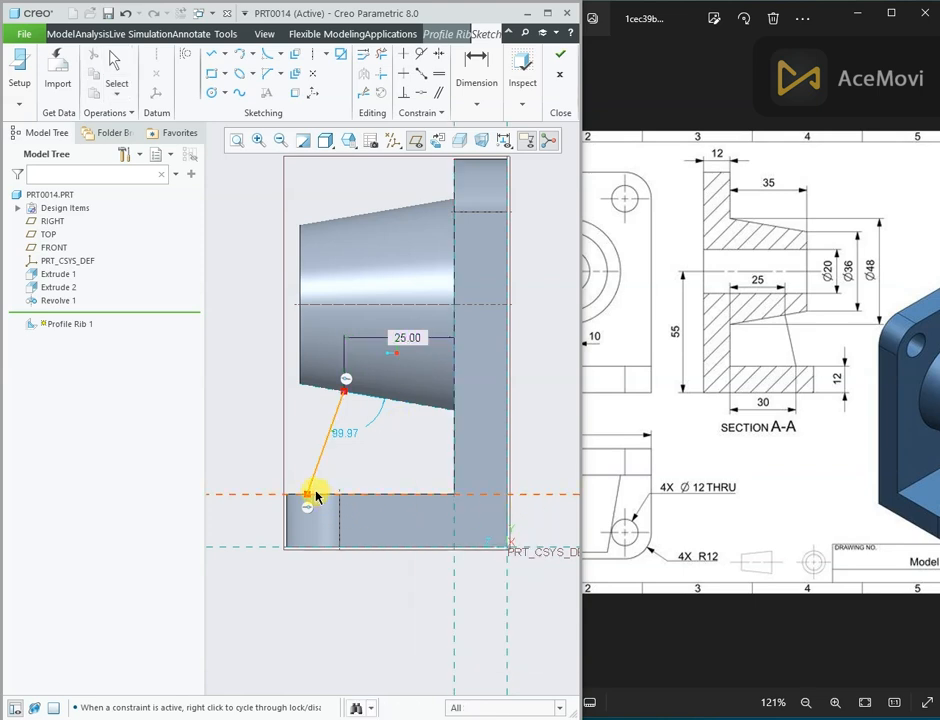
{"action": "left_click", "coordinate": [453, 470]}
{"action": "middle_click", "coordinate": [397, 563]}
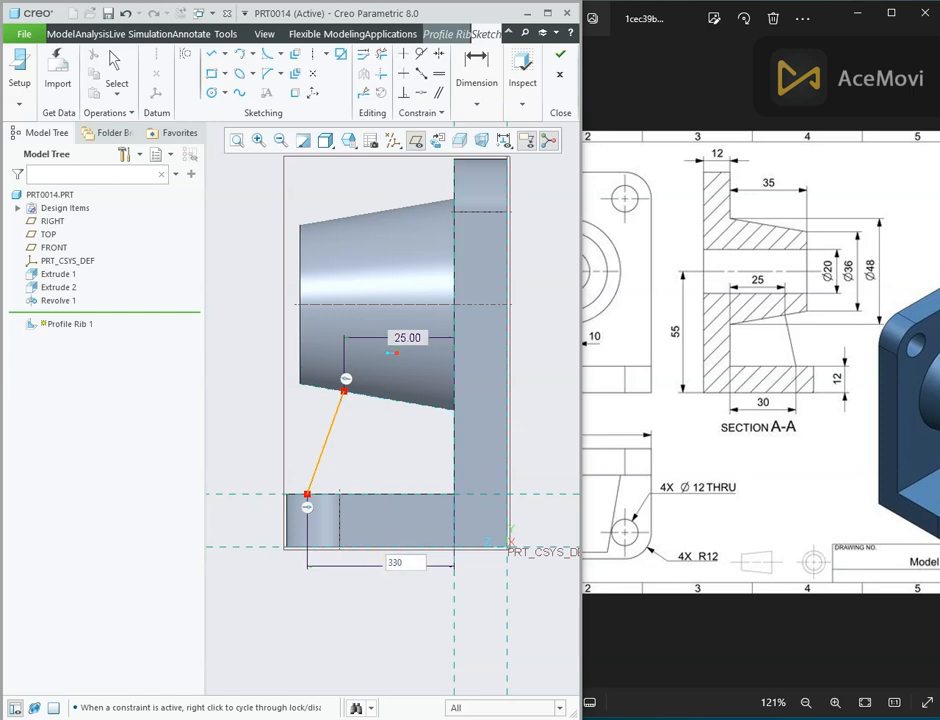
{"action": "type", "text": "30"}
{"action": "key", "text": "Return"}
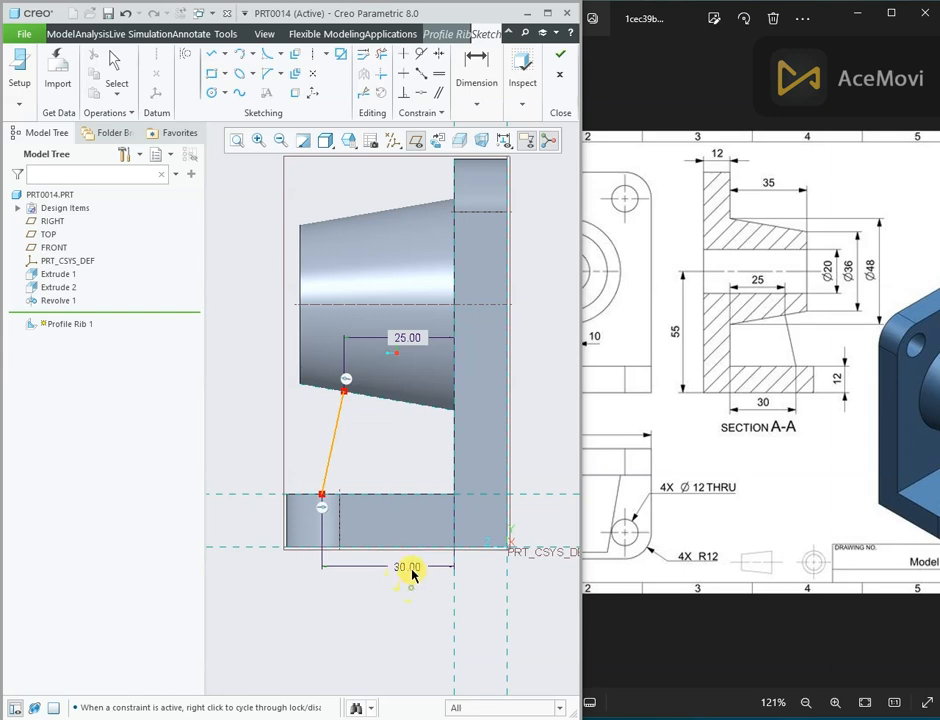
Finish the rib sketch and flip the rib's fill direction toward the back plate.
{"action": "left_click", "coordinate": [559, 55]}
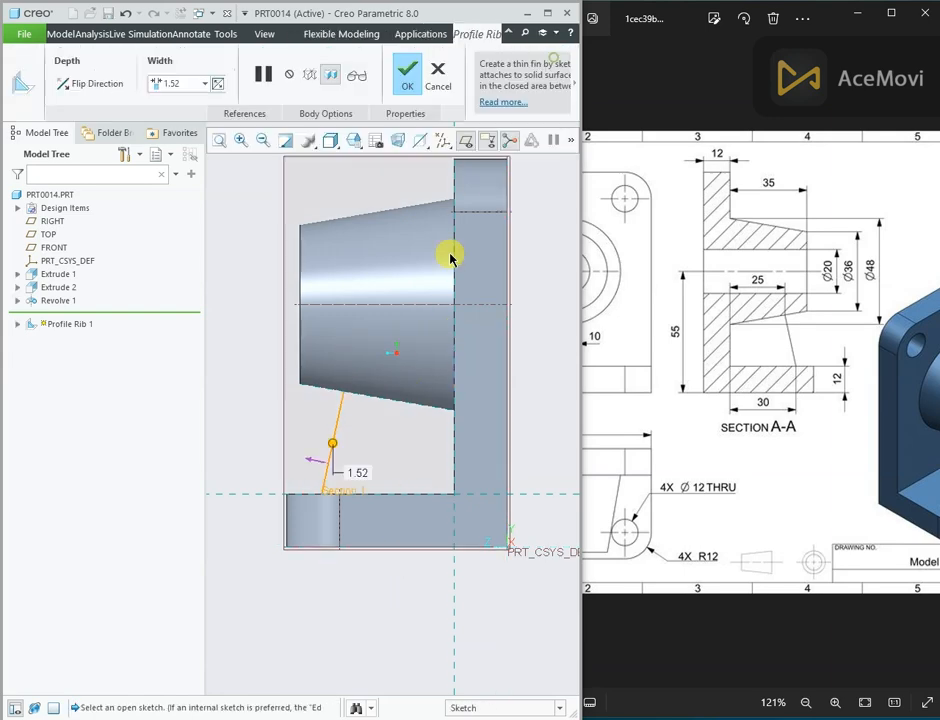
{"action": "key", "text": "ctrl+d"}
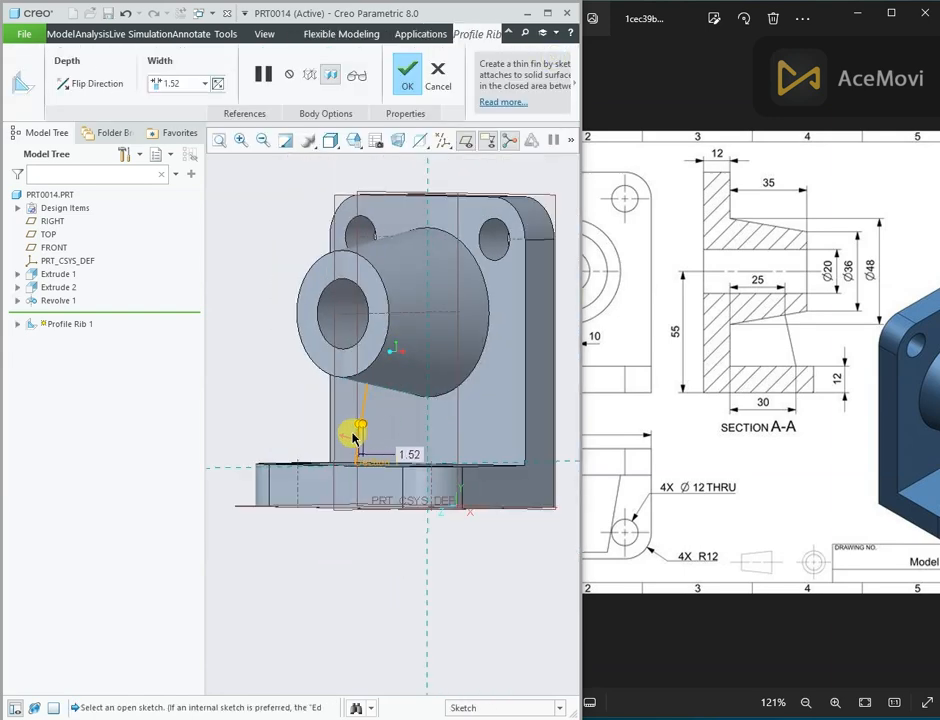
{"action": "middle_click_drag", "start_coordinate": [350, 440], "coordinate": [373, 436]}
{"action": "scroll", "coordinate": [370, 430], "scroll_direction": "down", "scroll_amount": 3}
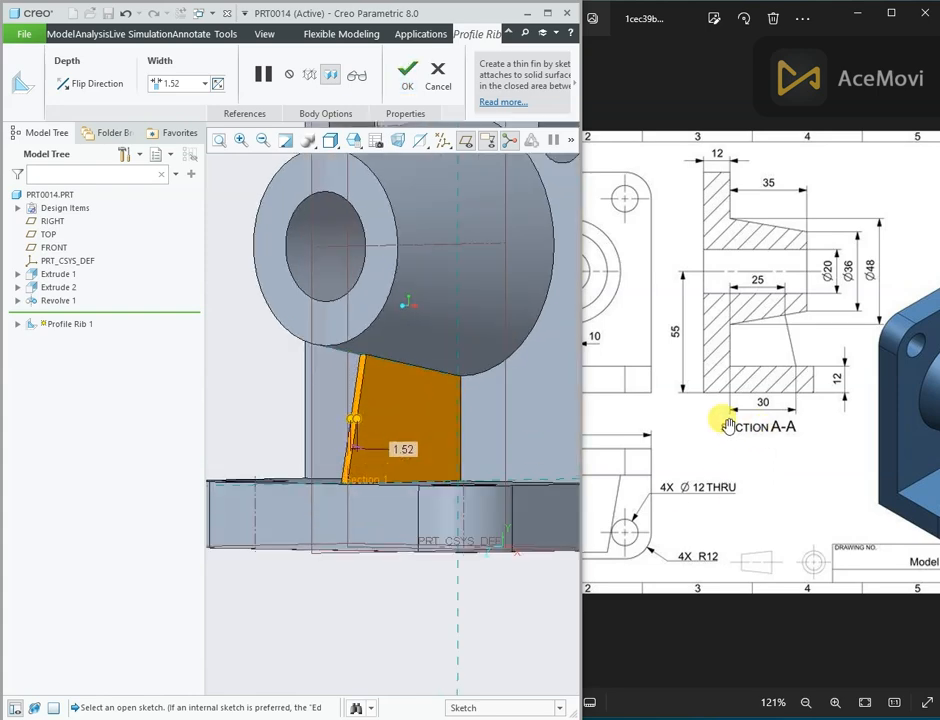
{"action": "left_click_drag", "start_coordinate": [751, 430], "coordinate": [860, 432]}
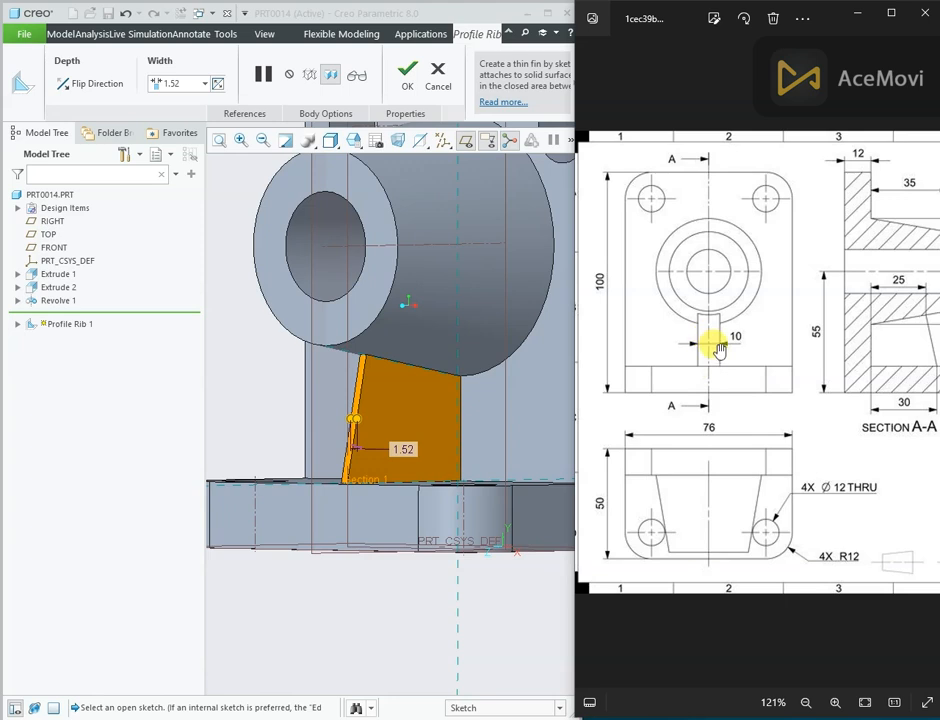
Set the profile rib's width to 10, complete the rib between the boss and base flange, and clear the selection.
{"action": "left_click", "coordinate": [186, 85]}
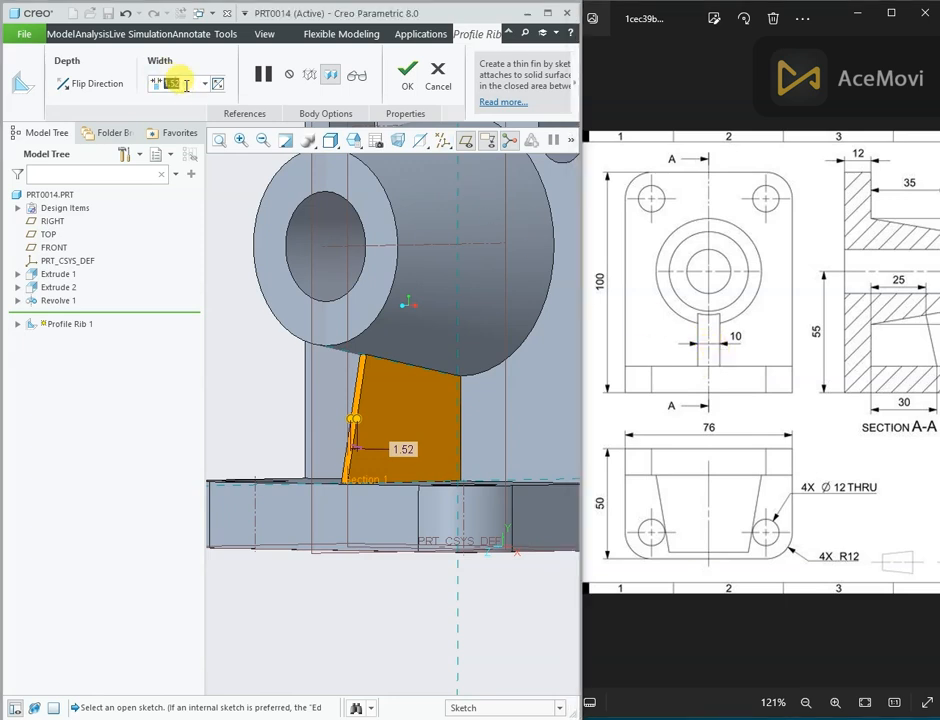
{"action": "type", "text": "10"}
{"action": "key", "text": "Return"}
{"action": "scroll", "coordinate": [316, 355], "scroll_direction": "up", "scroll_amount": 3}
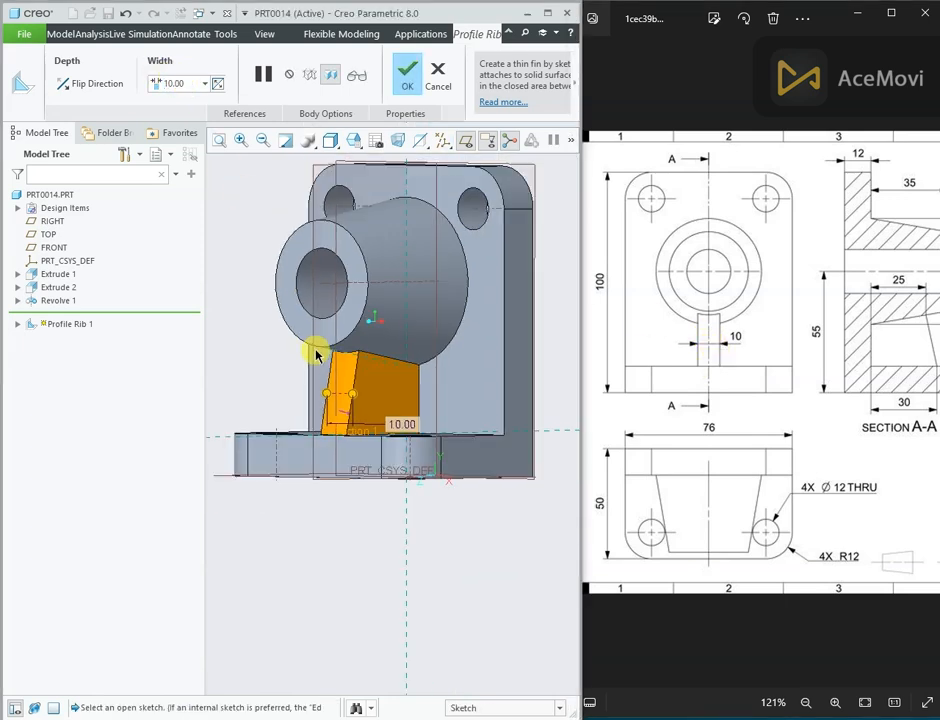
{"action": "left_click", "coordinate": [411, 82]}
{"action": "scroll", "coordinate": [403, 217], "scroll_direction": "up", "scroll_amount": 2}
{"action": "scroll", "coordinate": [403, 217], "scroll_direction": "down", "scroll_amount": 2}
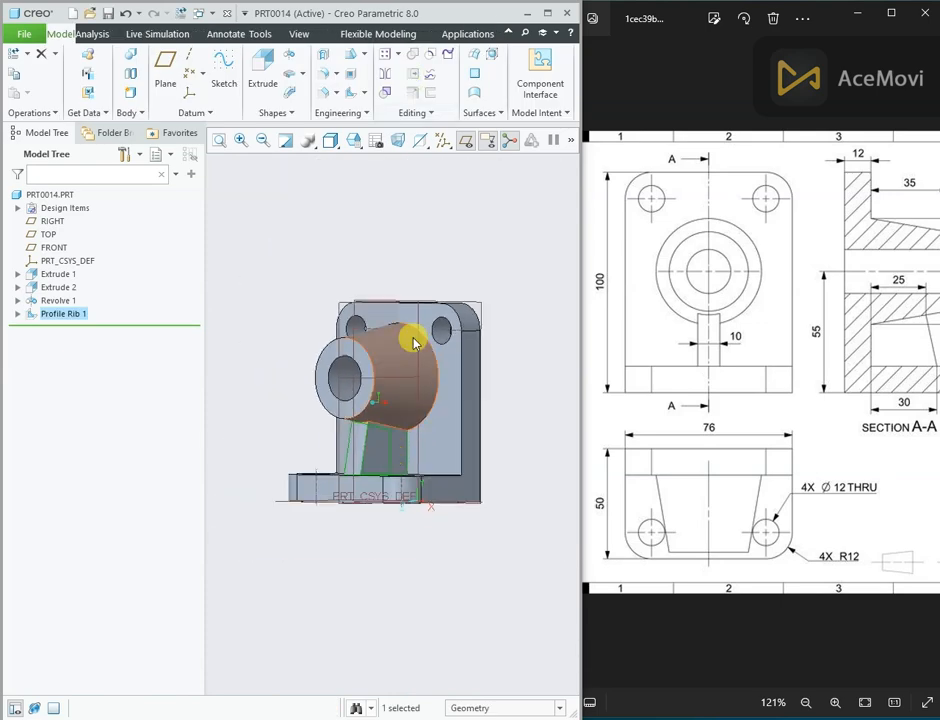
{"action": "left_click", "coordinate": [445, 258]}
Examine the finished bracket from several angles against the section and isometric views in the reference drawing.
{"action": "mouse_move", "coordinate": [445, 258]}
{"action": "middle_mouse_down"}
{"action": "mouse_move", "coordinate": [390, 258]}
{"action": "mouse_move", "coordinate": [458, 274]}
{"action": "mouse_move", "coordinate": [516, 327]}
{"action": "mouse_move", "coordinate": [478, 329]}
{"action": "mouse_move", "coordinate": [485, 308]}
{"action": "mouse_move", "coordinate": [472, 296]}
{"action": "mouse_move", "coordinate": [380, 311]}
{"action": "mouse_move", "coordinate": [390, 319]}
{"action": "middle_mouse_up"}
{"action": "left_click_drag", "start_coordinate": [873, 402], "coordinate": [667, 411]}
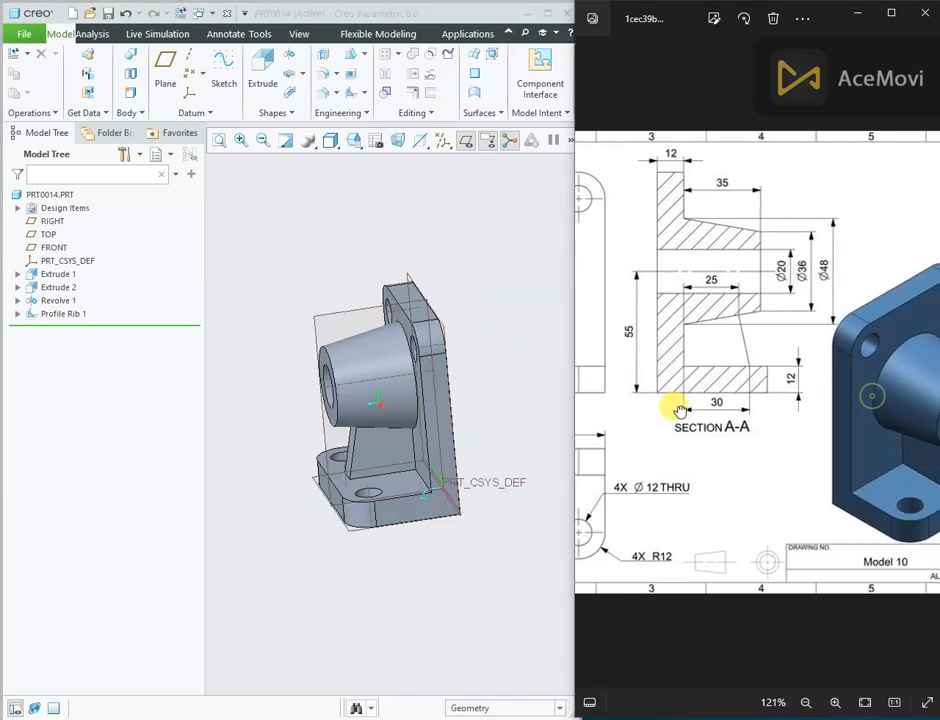
{"action": "mouse_move", "coordinate": [814, 443]}
{"action": "left_mouse_down"}
{"action": "mouse_move", "coordinate": [709, 413]}
{"action": "mouse_move", "coordinate": [721, 412]}
{"action": "left_mouse_up"}
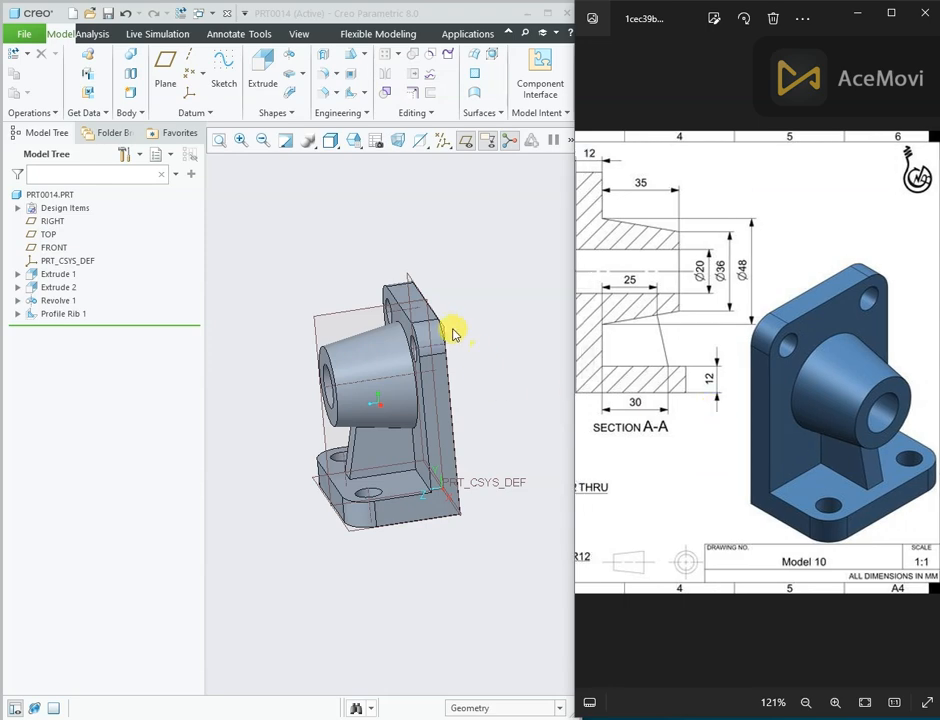
{"action": "left_click", "coordinate": [462, 283]}
{"action": "middle_click_drag", "start_coordinate": [465, 283], "coordinate": [510, 279]}
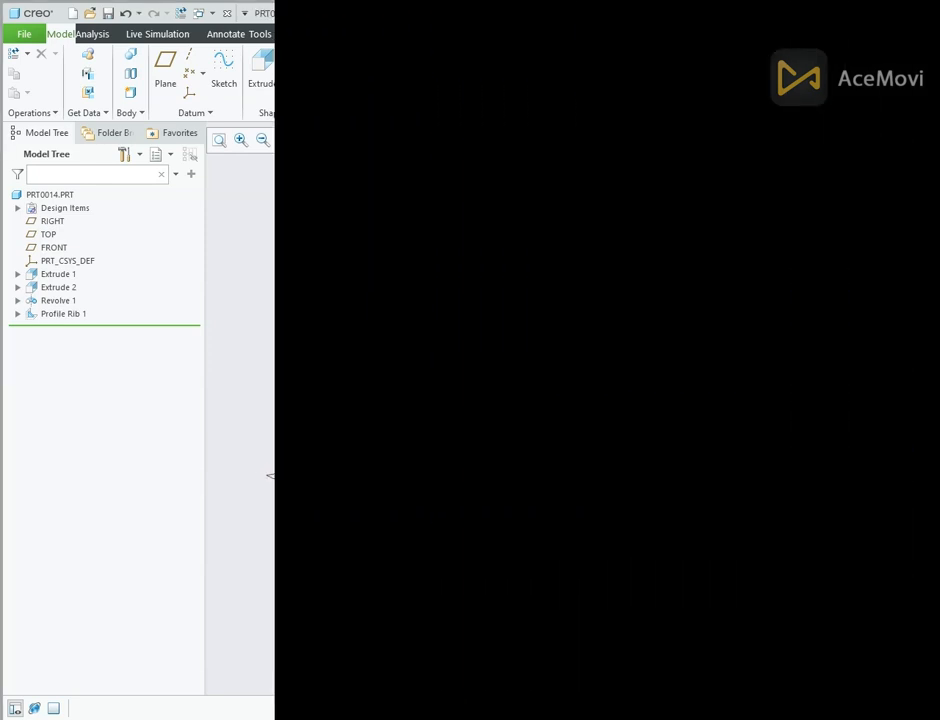